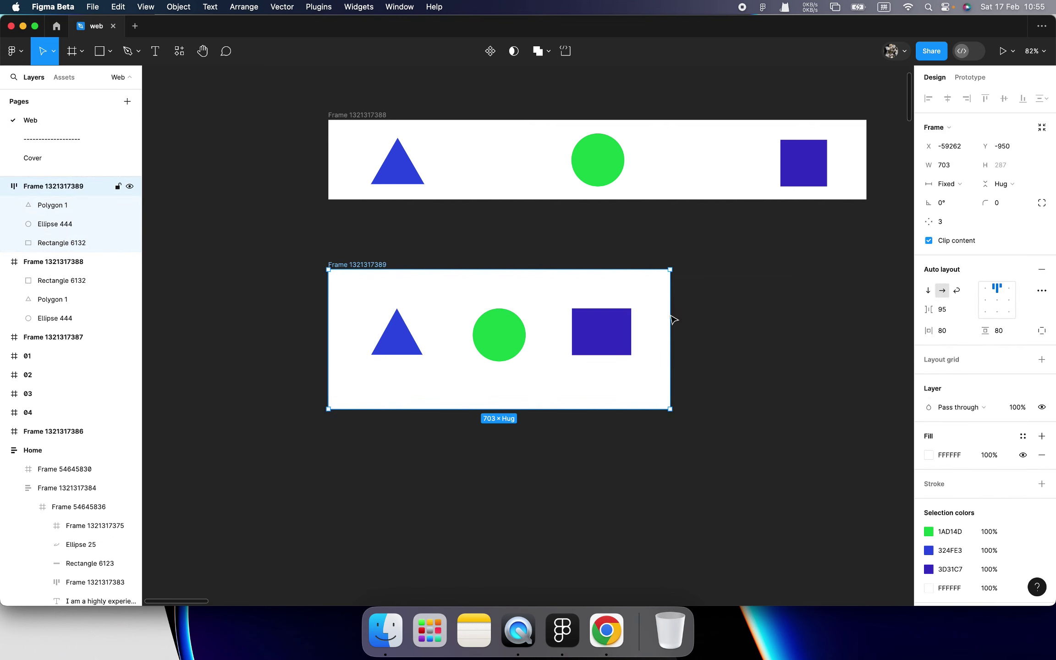
Set Strokes to Included in the advanced auto layout settings of the lower shapes frame
mouse_move(670, 319)
mouse_down()
mouse_move(844, 319)
mouse_move(668, 320)
mouse_up()
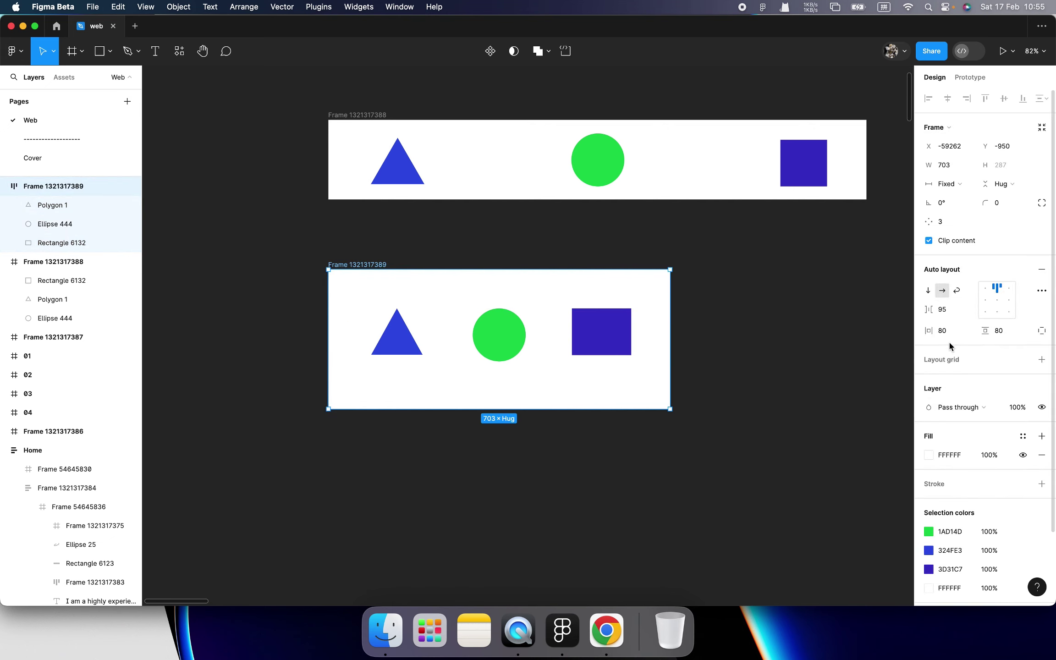
click(1041, 292)
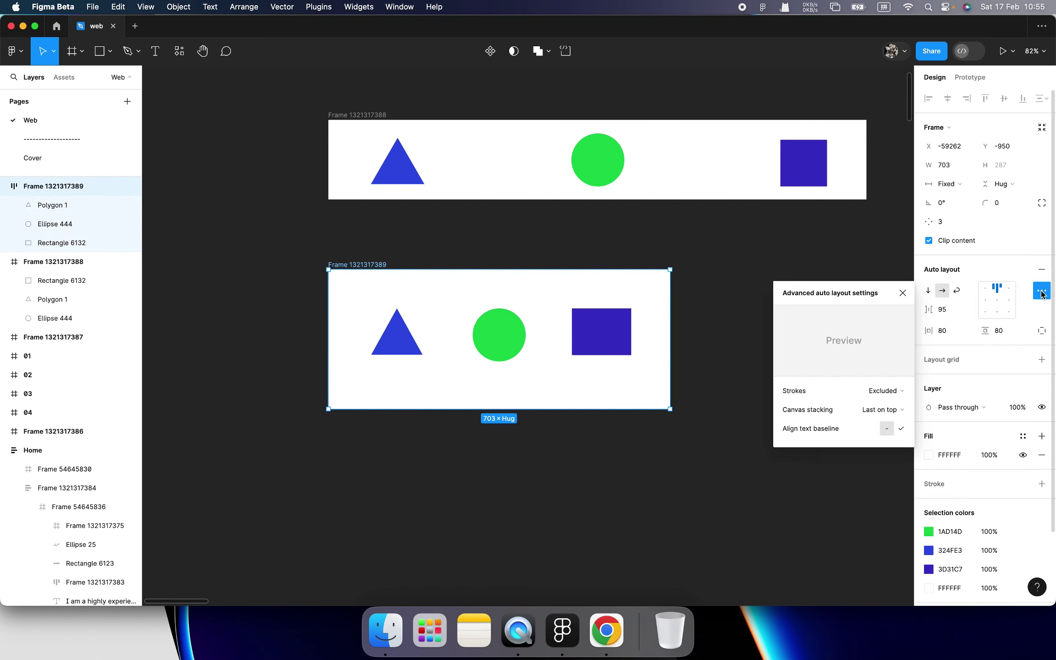
click(883, 391)
click(886, 389)
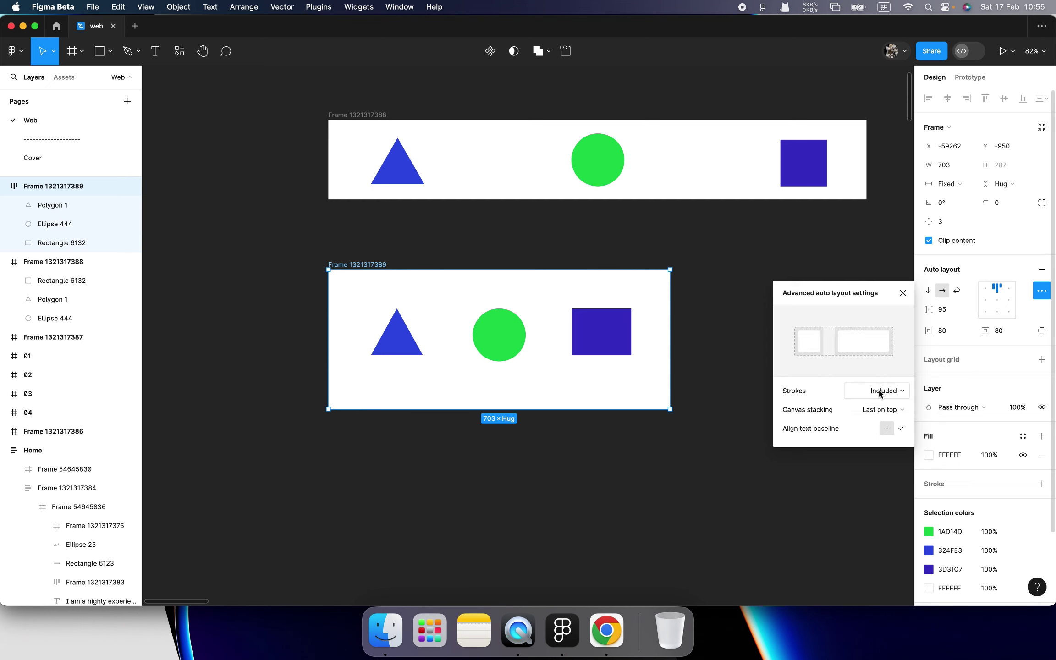
click(702, 430)
Dismiss the spacing mode tip and review the lower shapes frame's advanced auto layout settings
click(369, 274)
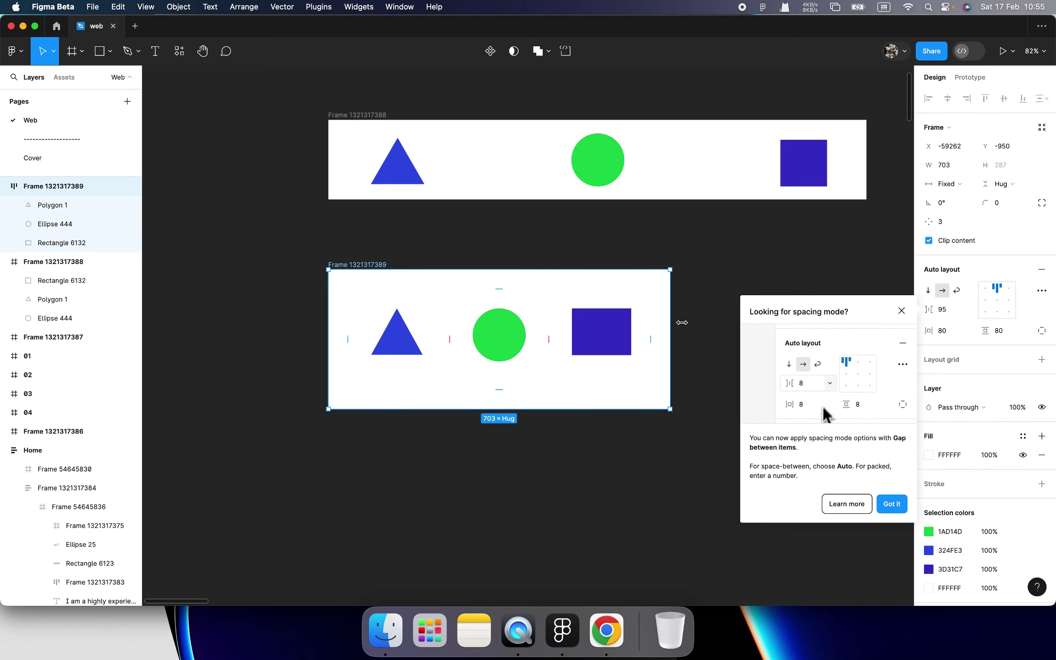
mouse_move(670, 319)
mouse_down()
mouse_move(775, 318)
mouse_move(655, 321)
mouse_up()
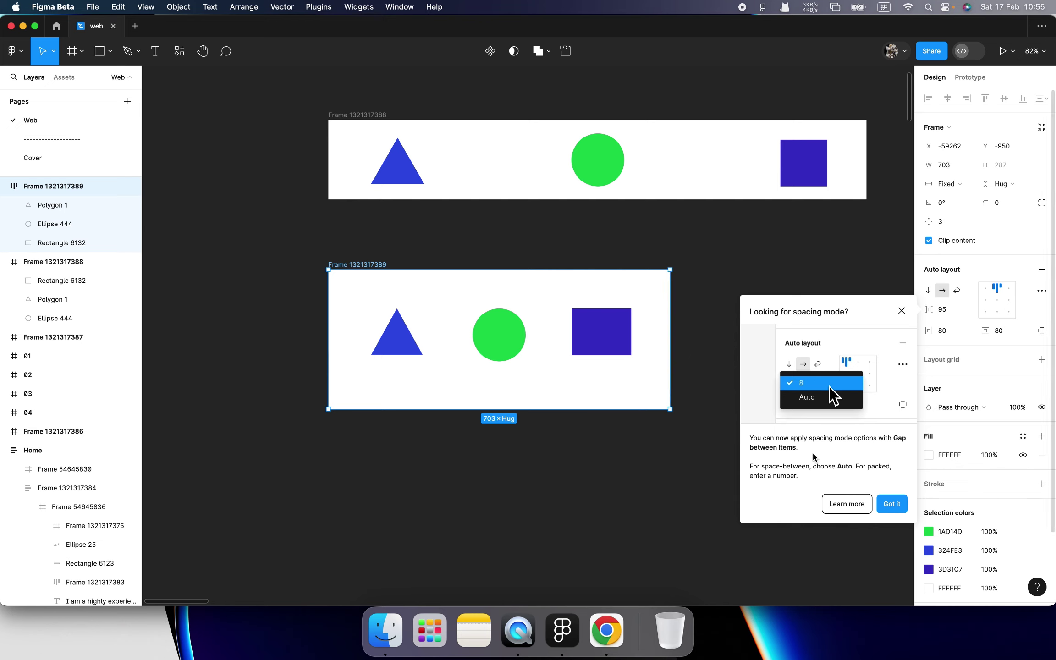
click(892, 504)
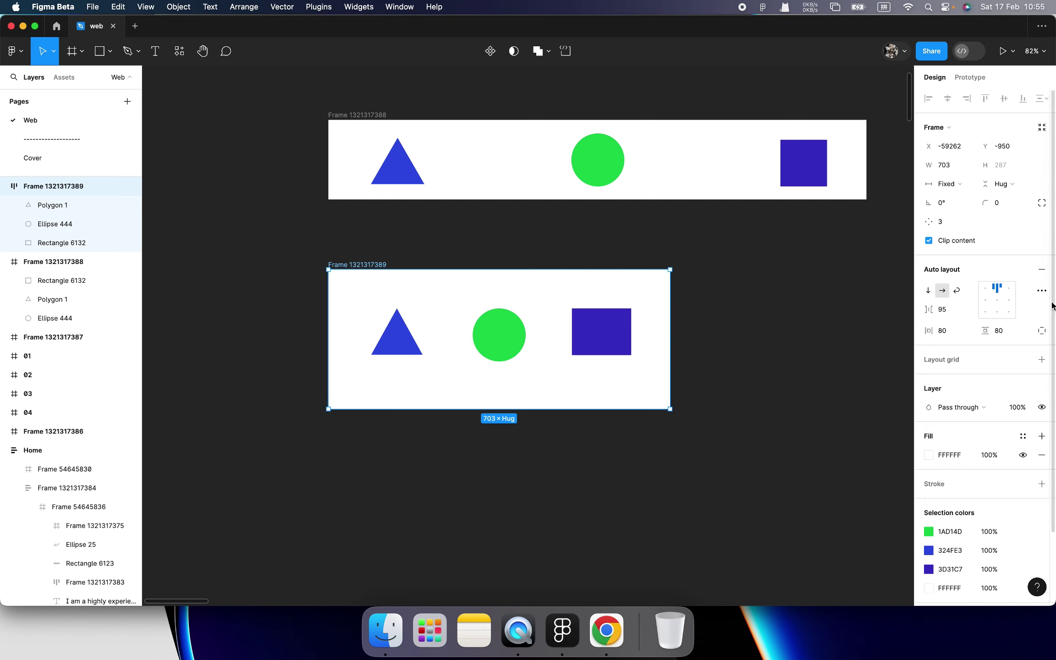
click(1042, 291)
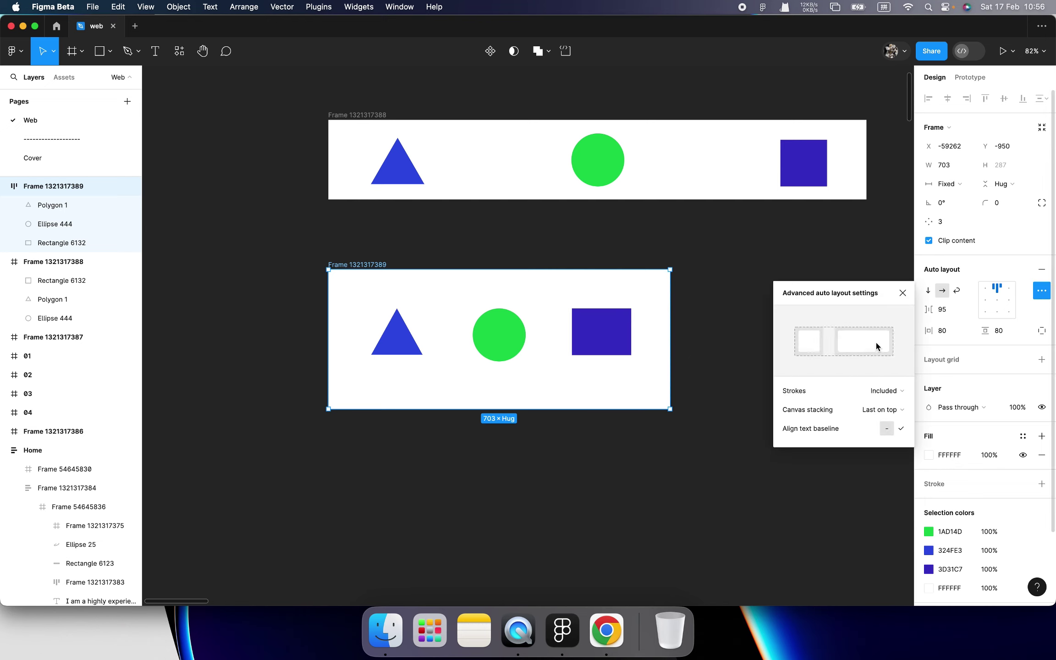
click(692, 292)
Rename the upper shapes frame as Constraints
scroll(504, 293, up, 2)
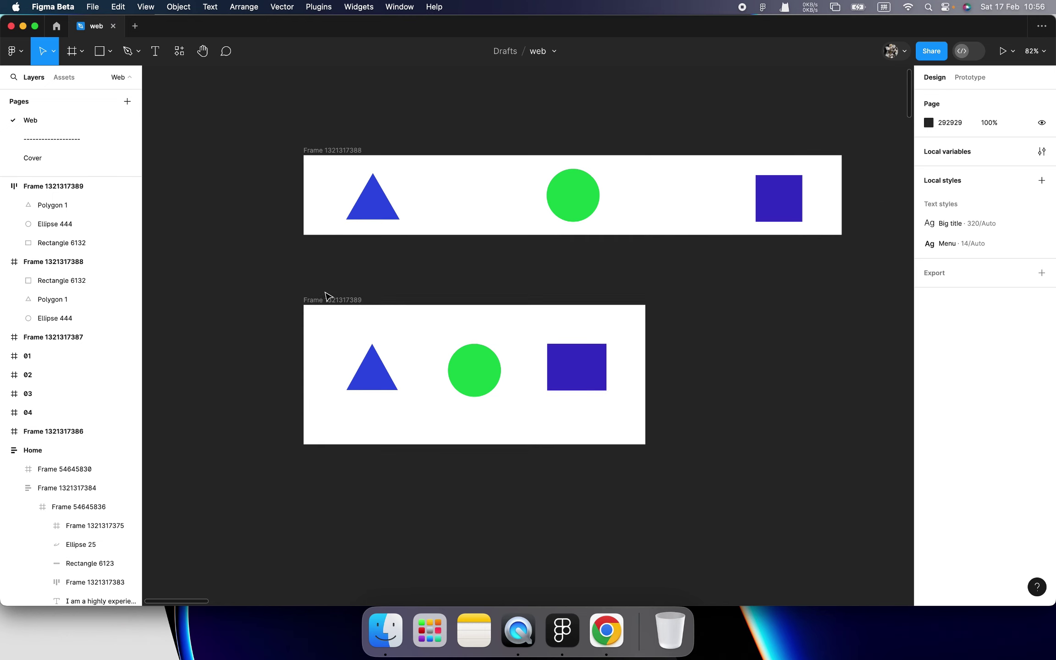
click(327, 297)
scroll(367, 296, down, 5)
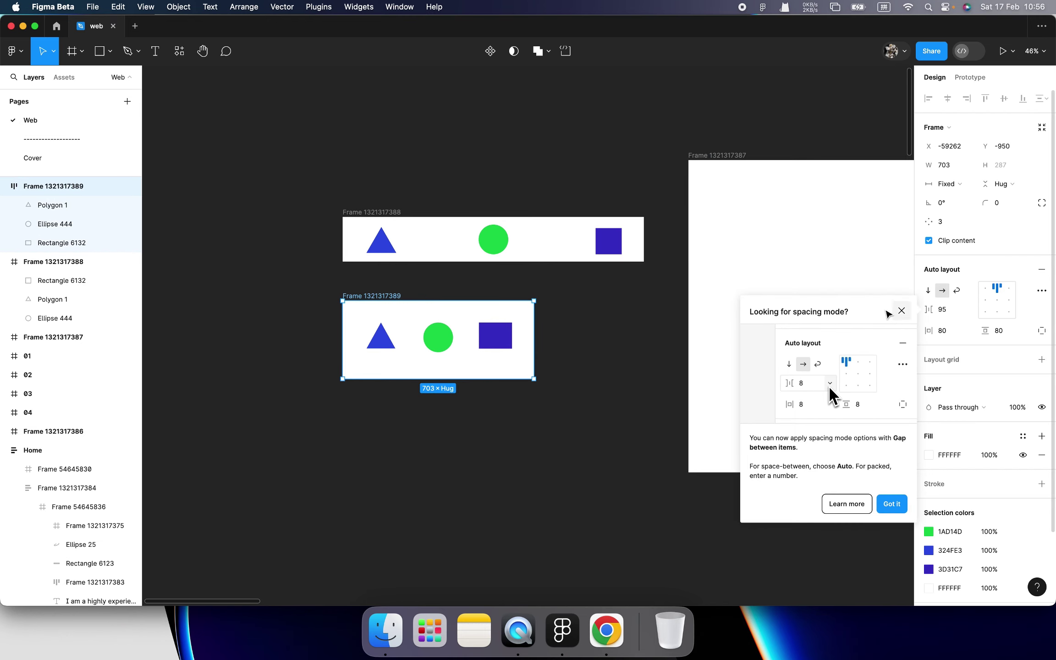
shift+click(382, 213)
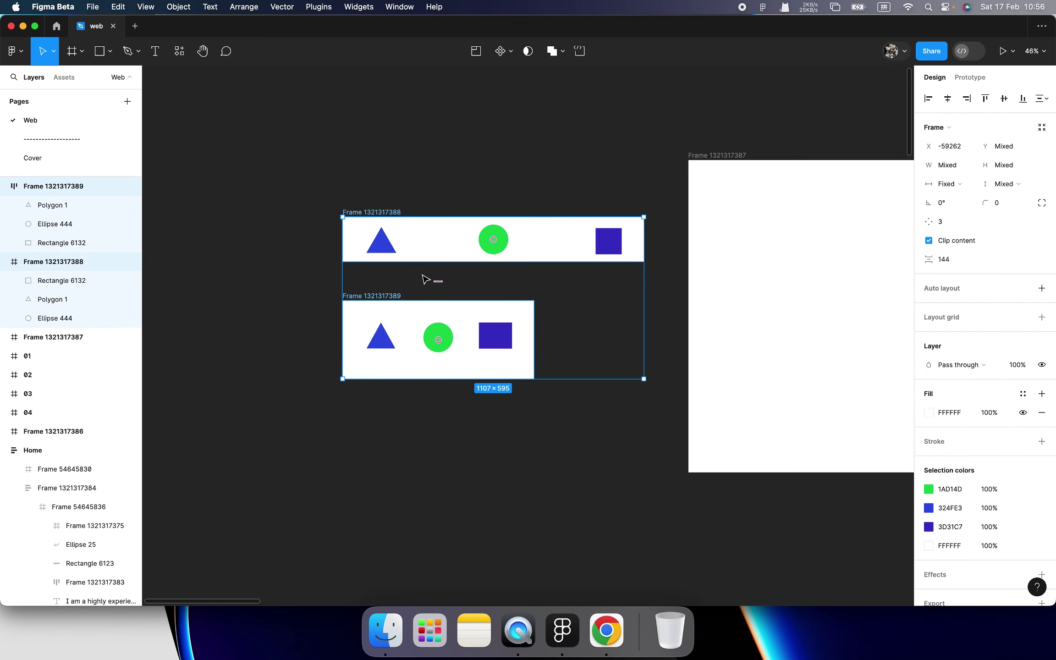
click(407, 220)
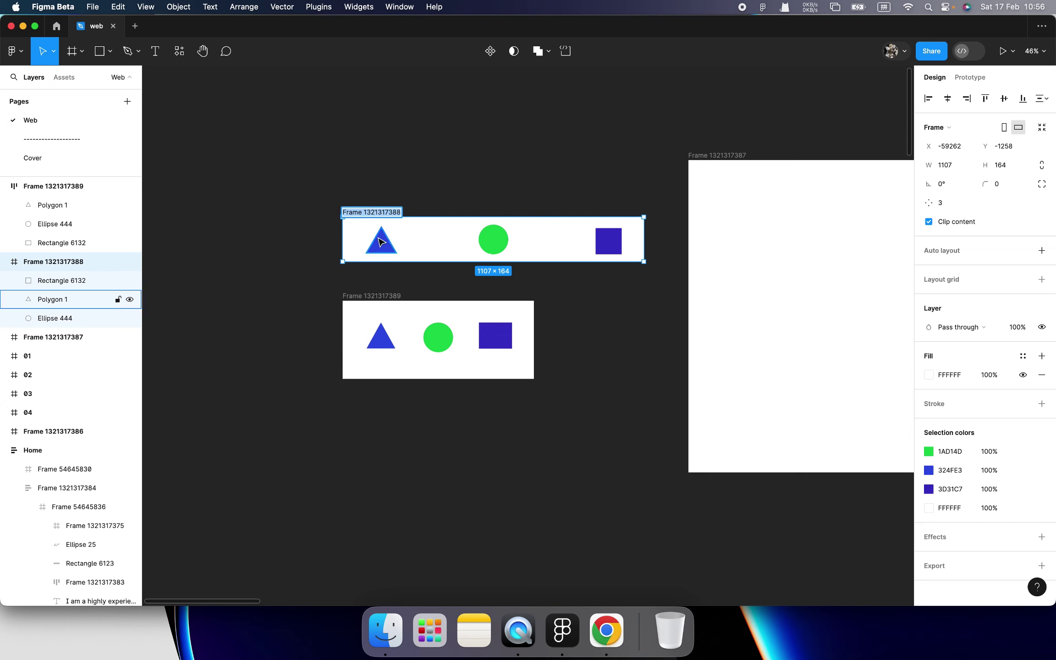
text(Constraints)
click(378, 298)
Rename the lower shapes frame as Auto Layout
scroll(378, 299, up, 1)
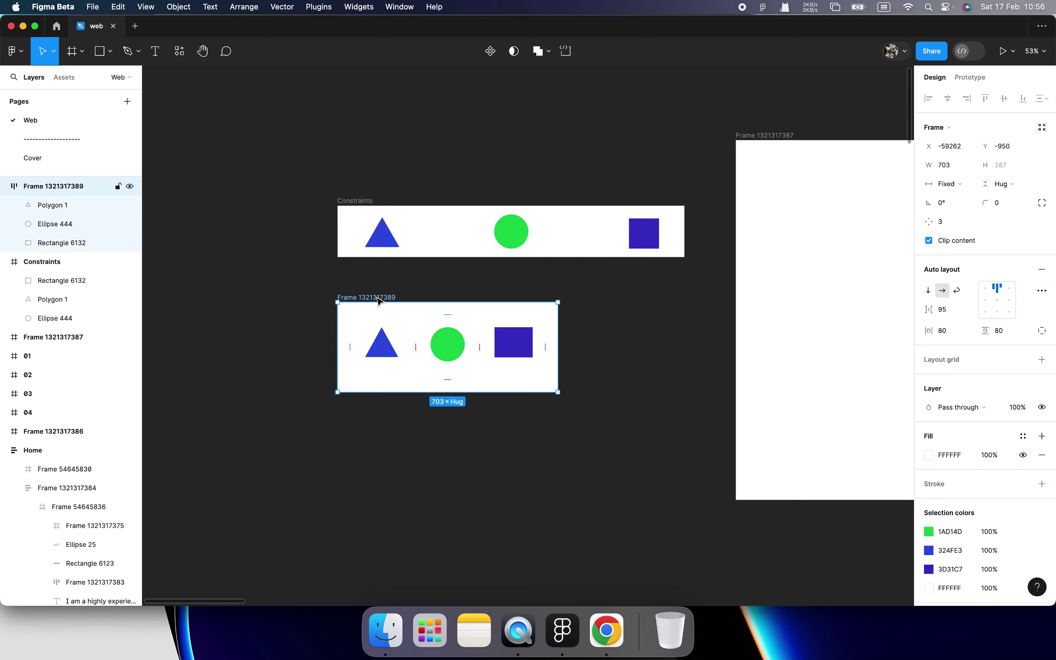
double_click(378, 298)
text(Auto Layout)
key(Return)
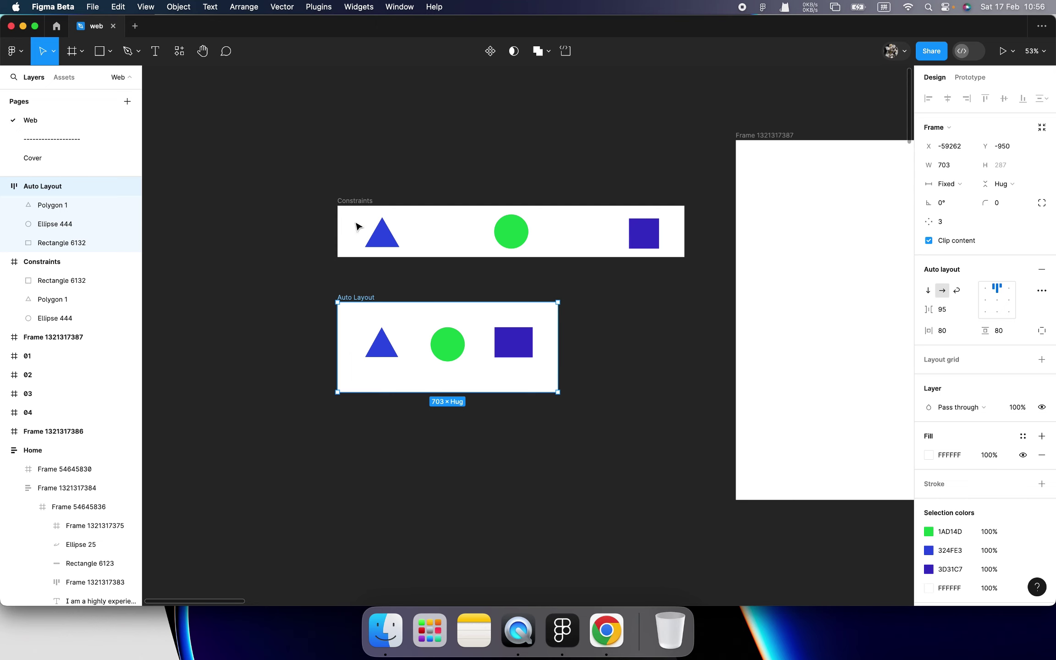
Check the triangle's constraints, narrow the Constraints frame, and widen the Auto Layout frame to about 732 to match it
click(367, 202)
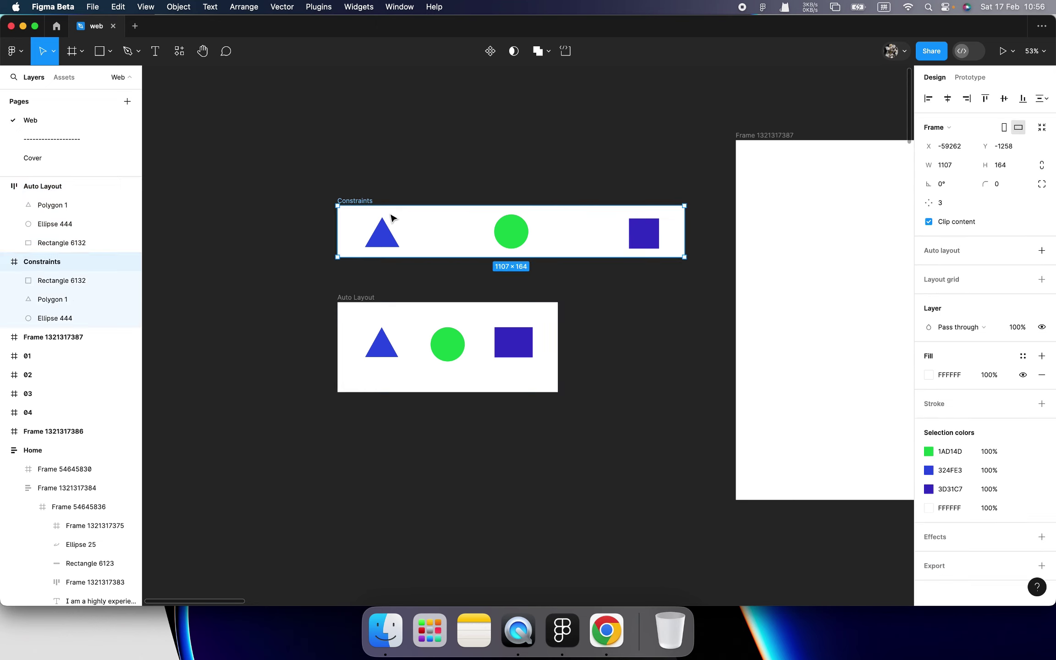
click(390, 243)
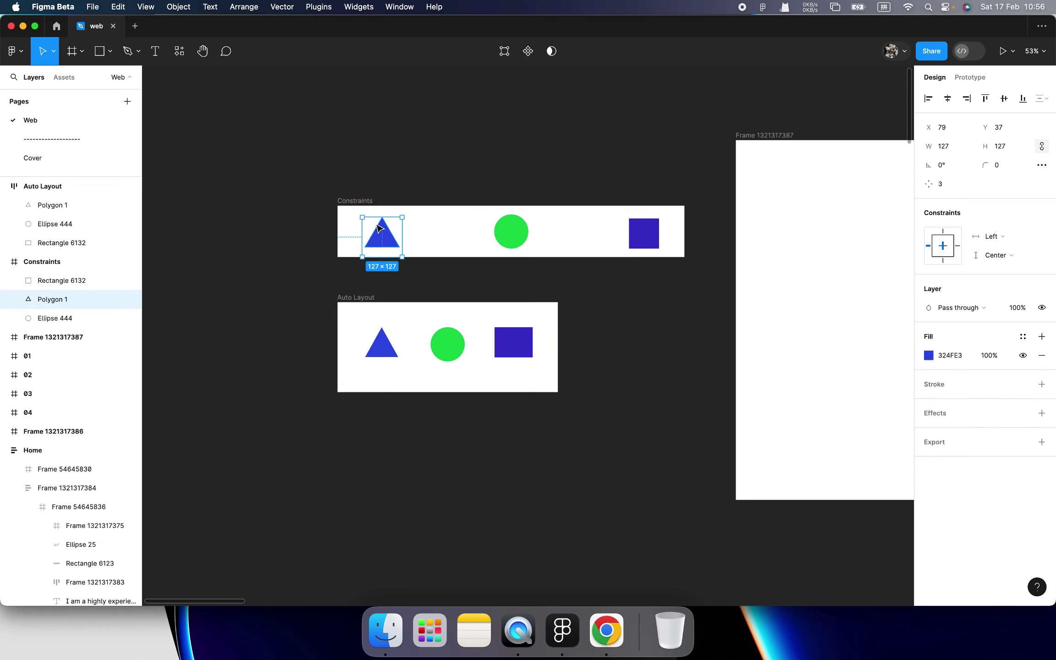
click(393, 197)
click(361, 204)
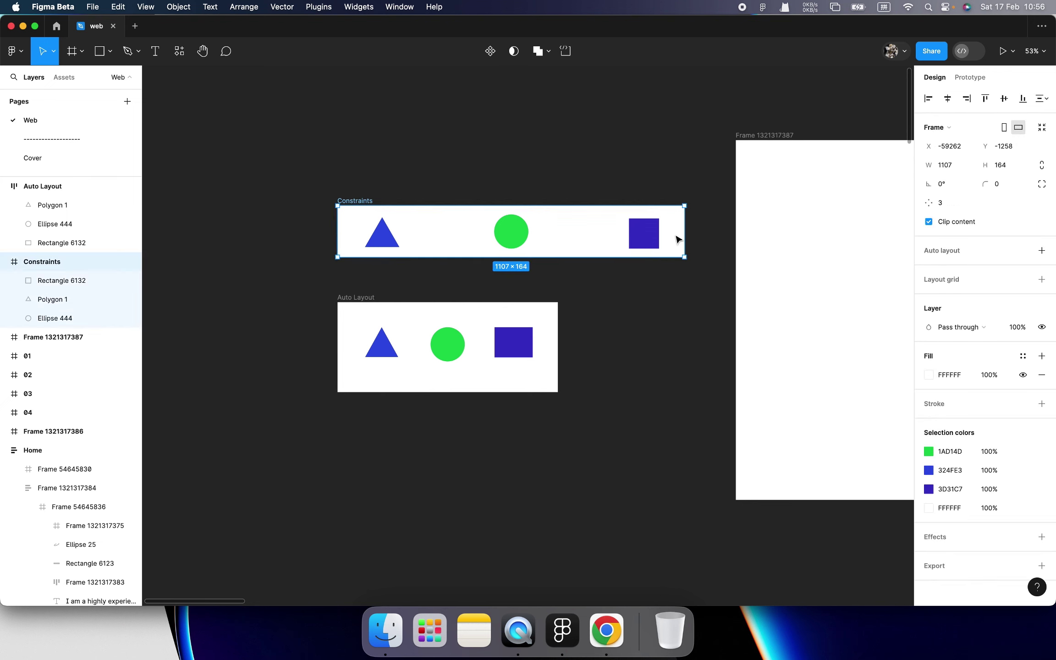
drag(685, 233, 567, 234)
click(382, 302)
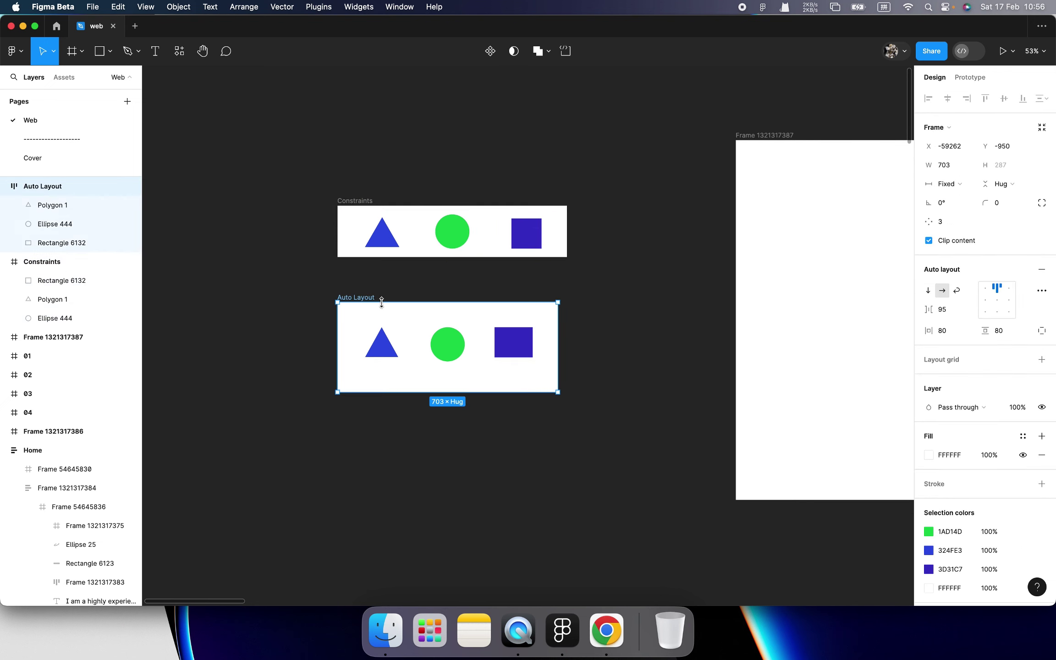
mouse_move(560, 333)
mouse_down()
mouse_move(581, 333)
mouse_move(568, 332)
mouse_up()
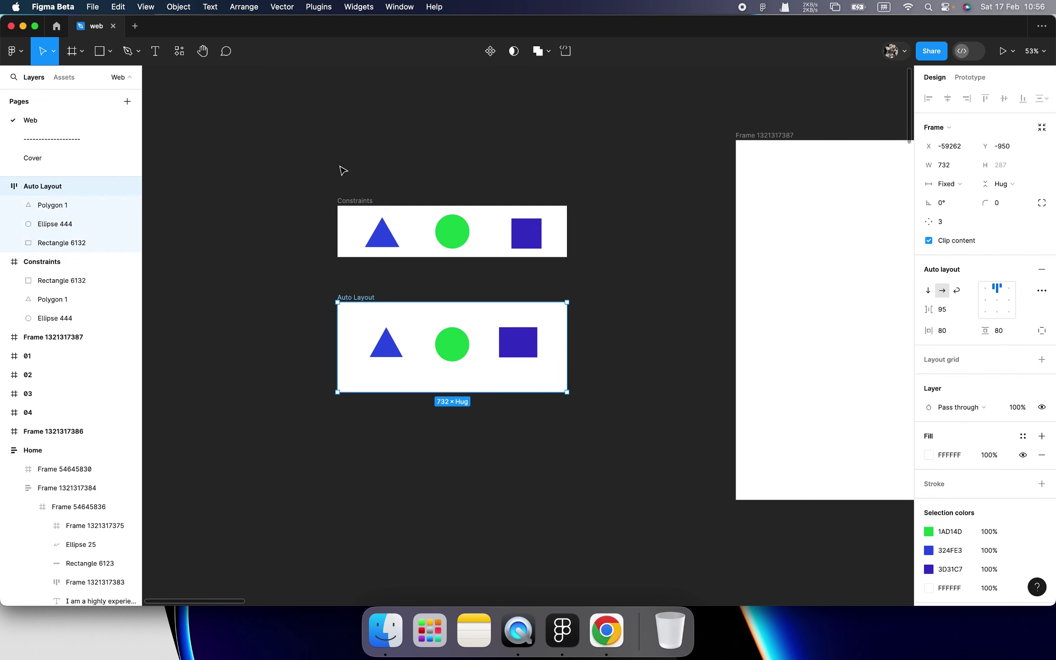
Delete the Constraints and Auto Layout example frames from the canvas
drag(338, 165, 642, 453)
drag(311, 146, 641, 467)
key(Delete)
scroll(614, 440, right, 8)
scroll(604, 424, down, 5)
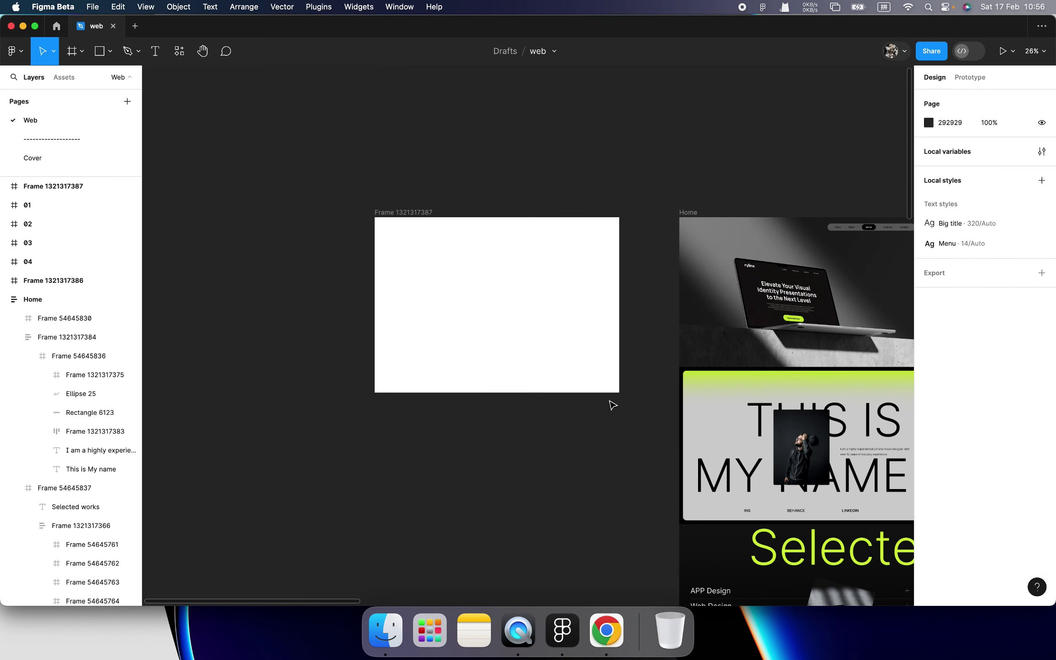
scroll(665, 353, down, 3)
scroll(665, 353, right, 3)
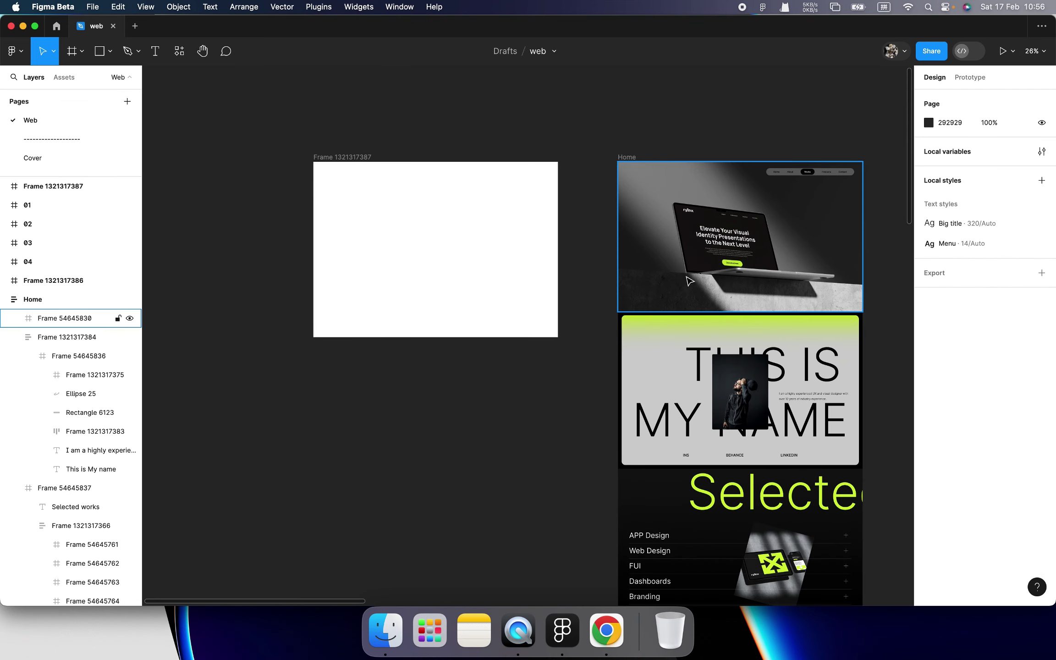
Extend the empty white frame beside the Home page downward to a height of about 2805
click(550, 265)
scroll(545, 280, down, 2)
scroll(546, 279, left, 2)
drag(541, 297, 570, 567)
click(314, 268)
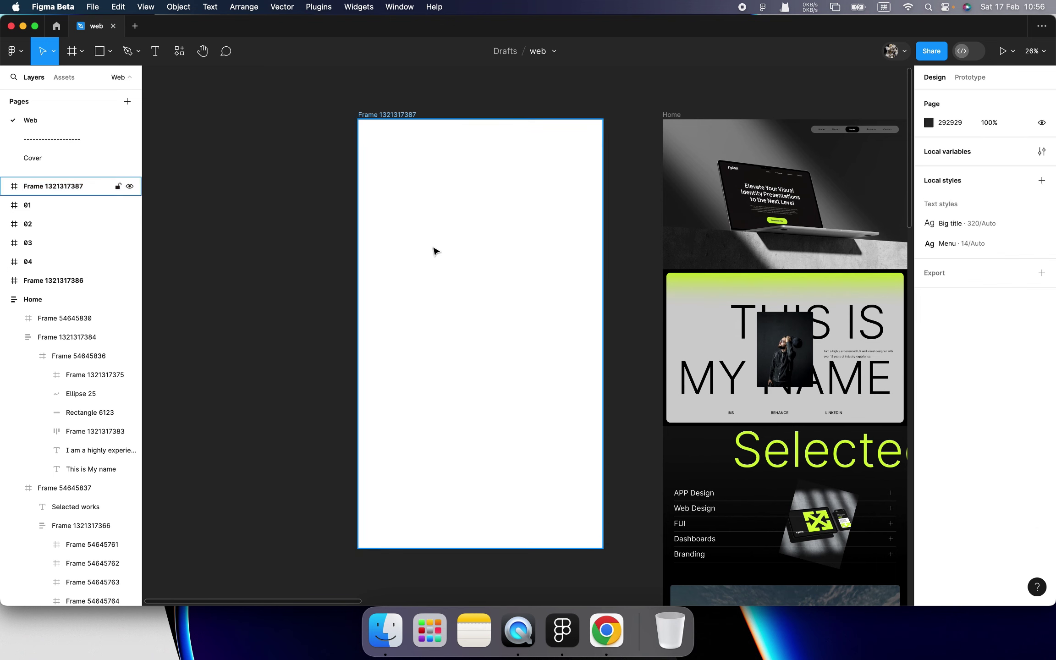
click(434, 247)
scroll(629, 273, right, 1)
scroll(629, 273, right, 3)
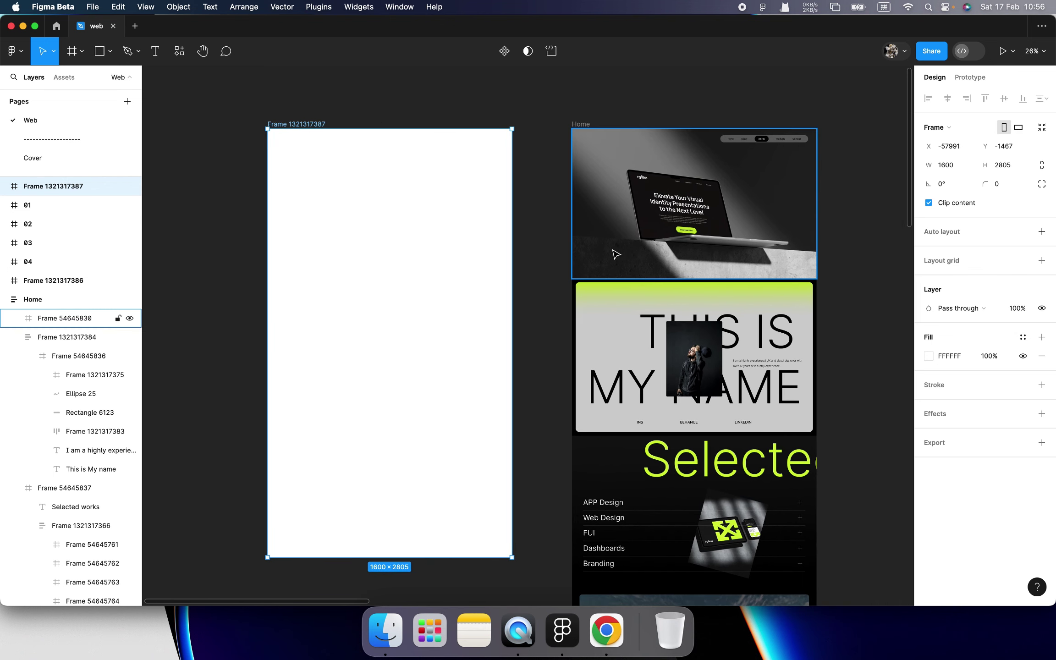
Draw a nested frame of about 1365 × 633 near the top of the empty white frame, using Home's hero section as reference
click(624, 222)
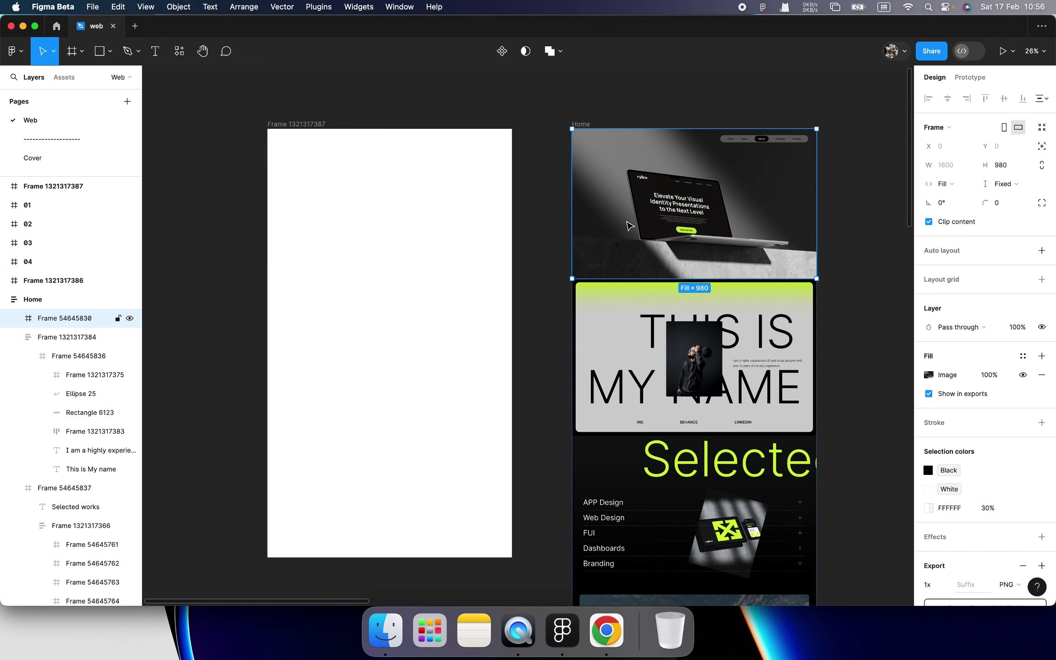
click(386, 202)
key(f)
drag(280, 157, 489, 252)
Set the nested frame's fill color to 9A9A9A
click(1041, 413)
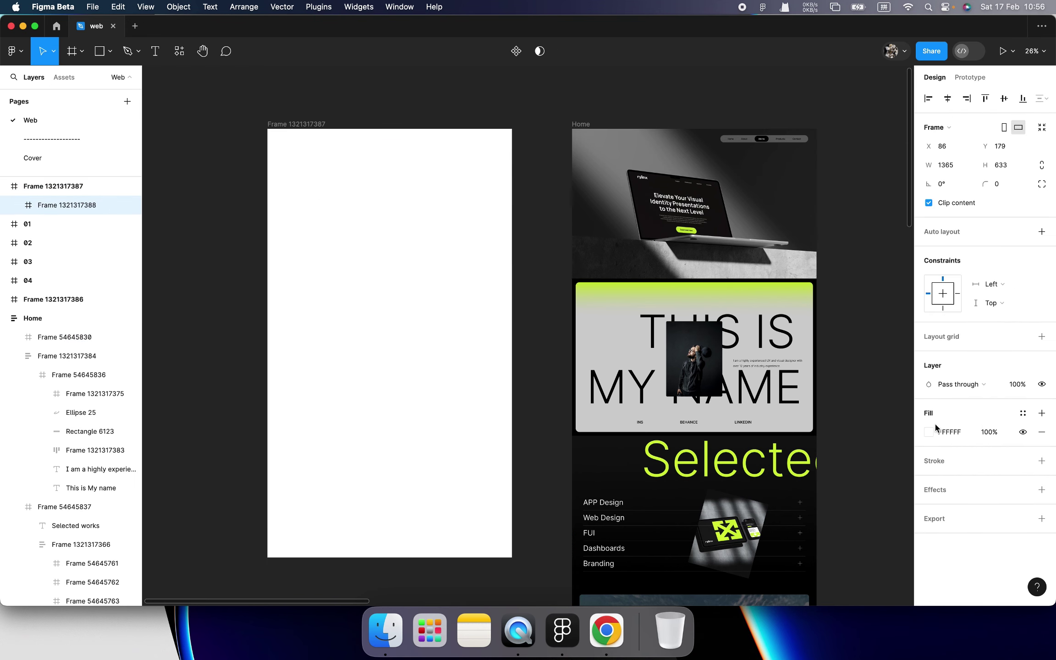
click(929, 432)
text(9a)
key(Return)
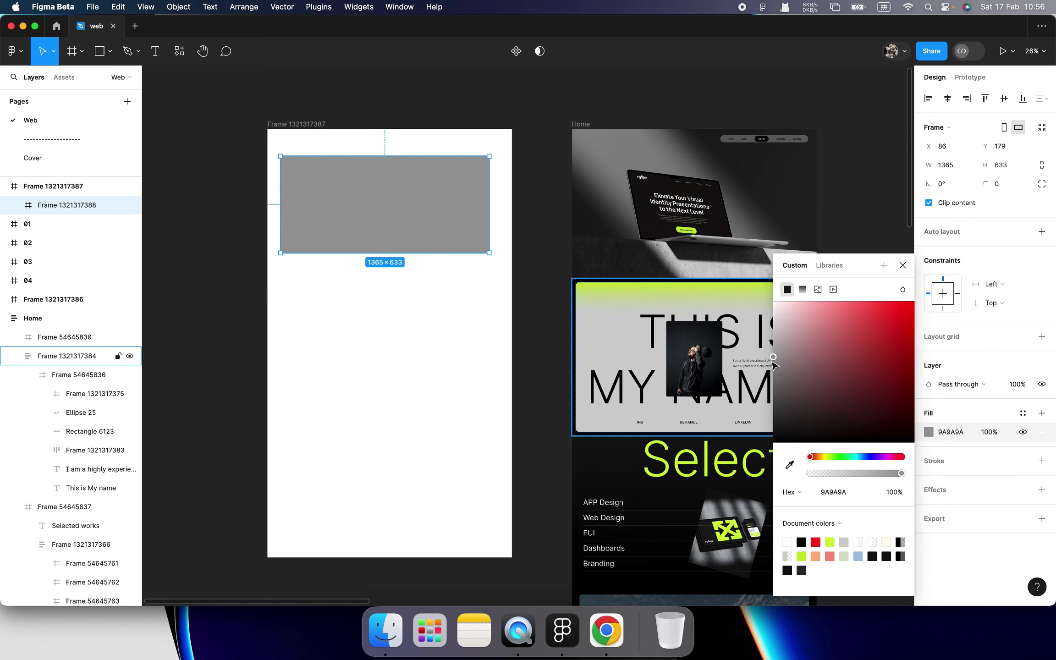
click(903, 265)
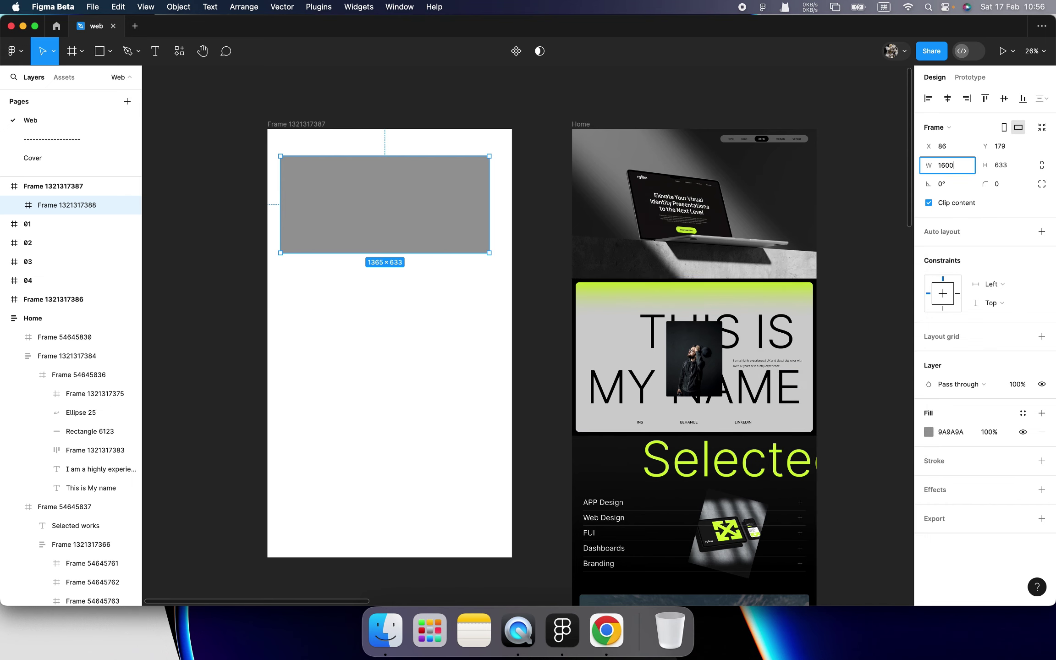
Resize the nested grey frame to 1600 wide and 980 high, matching the Home hero section
text(1600)
key(Return)
click(64, 337)
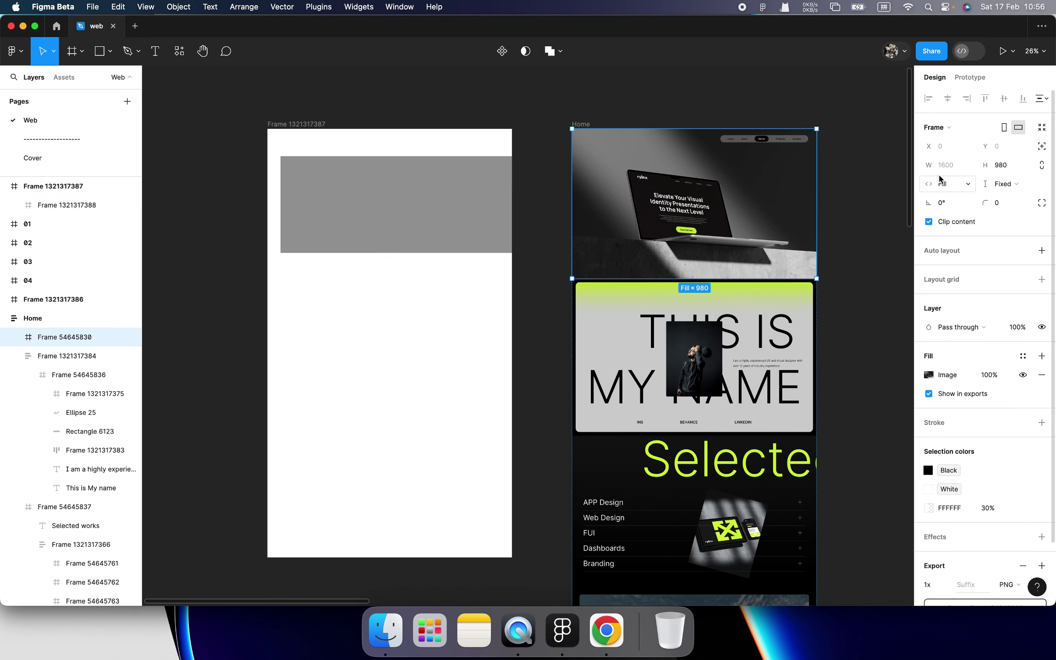
click(509, 198)
click(1004, 166)
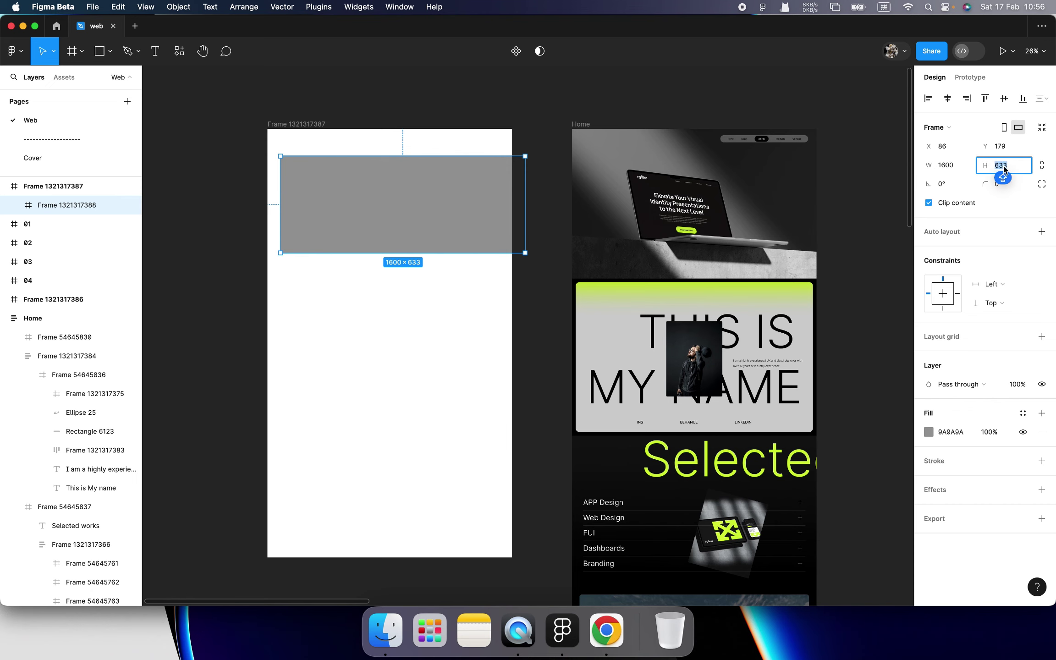
key(Return)
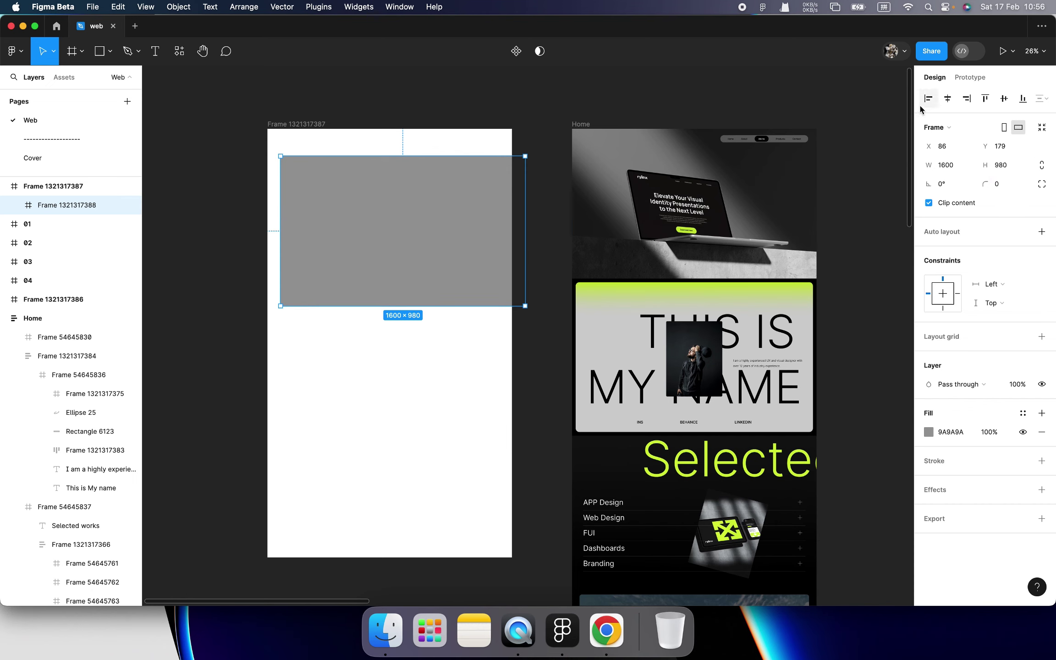
Align the grey frame to the top center of its parent, and move the parent frame farther away from the Home page
click(948, 100)
click(985, 99)
scroll(422, 227, left, 5)
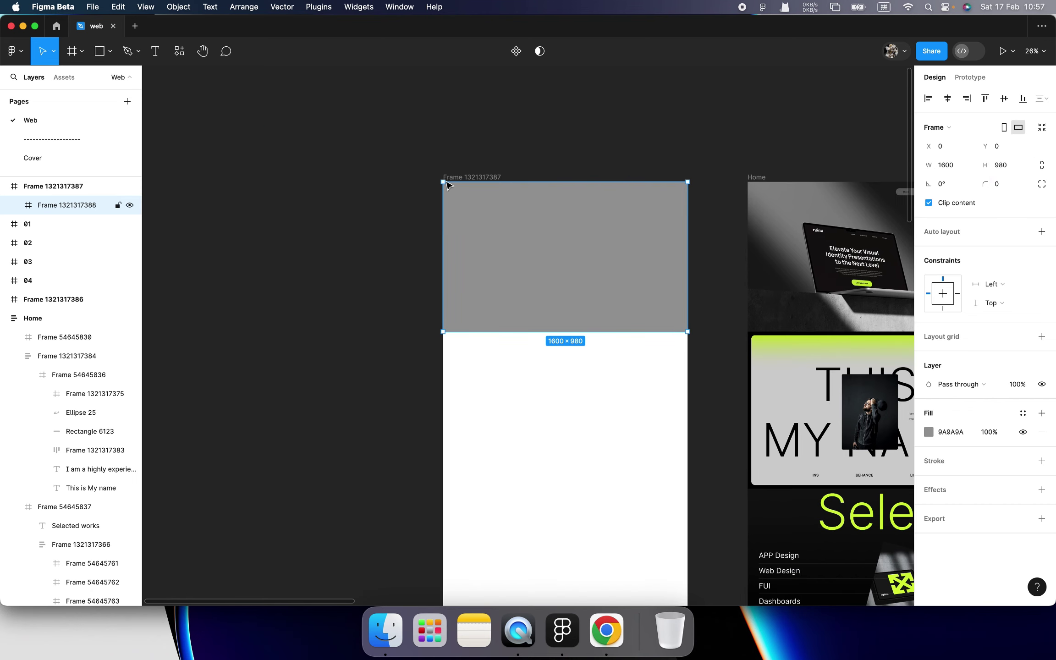
drag(479, 177, 352, 177)
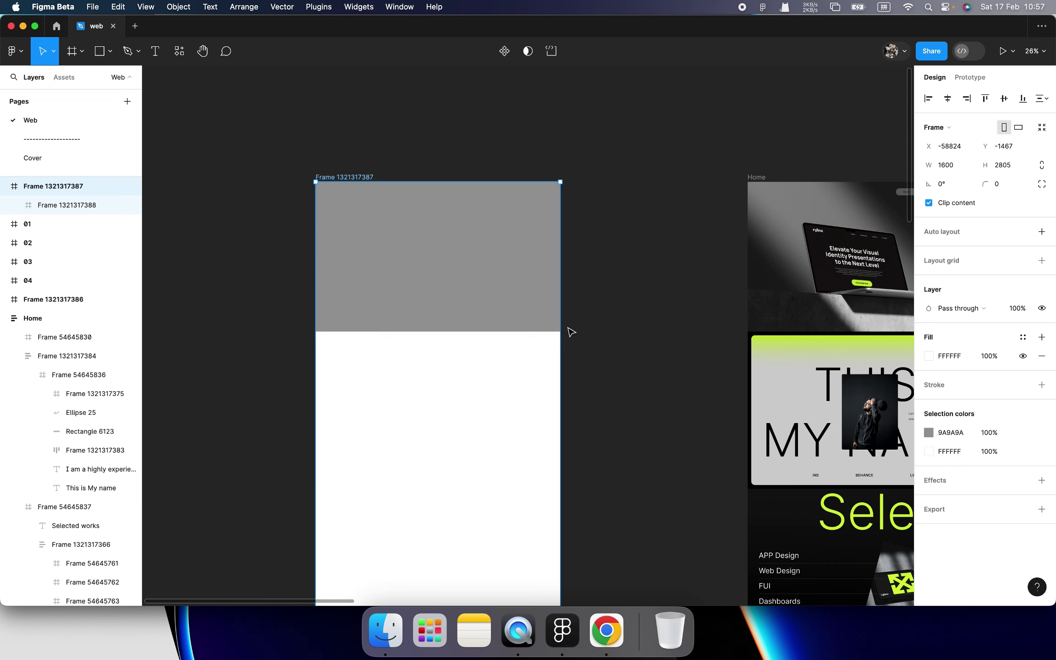
Try widening the parent frame to about 2445, and undo the resize
drag(561, 355, 691, 354)
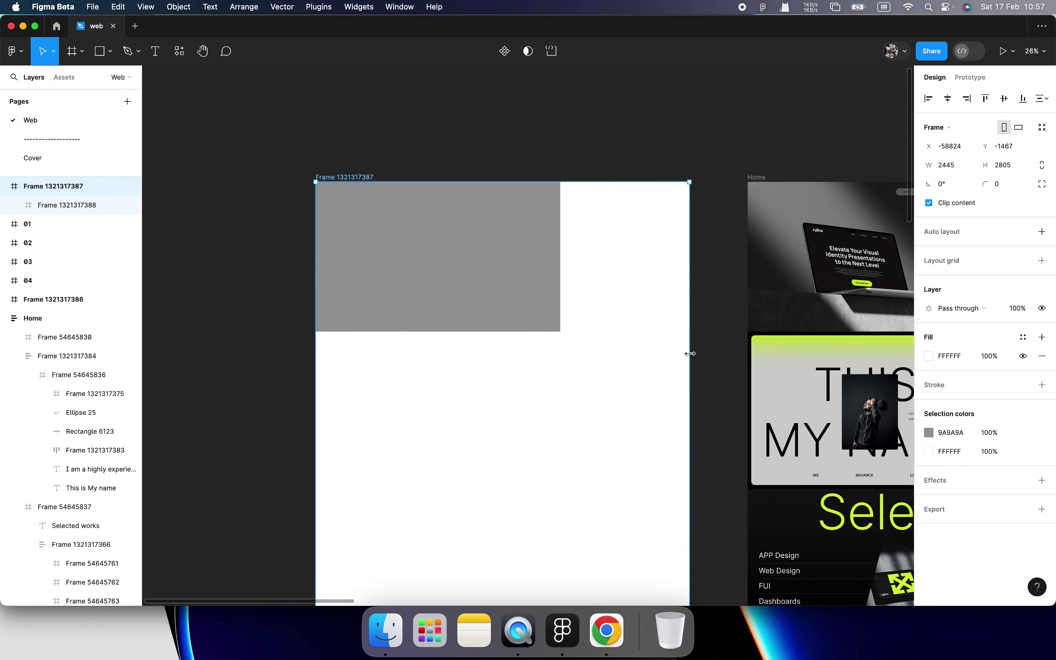
key(ctrl+z)
Set the grey frame's horizontal constraint to Left and right
click(543, 277)
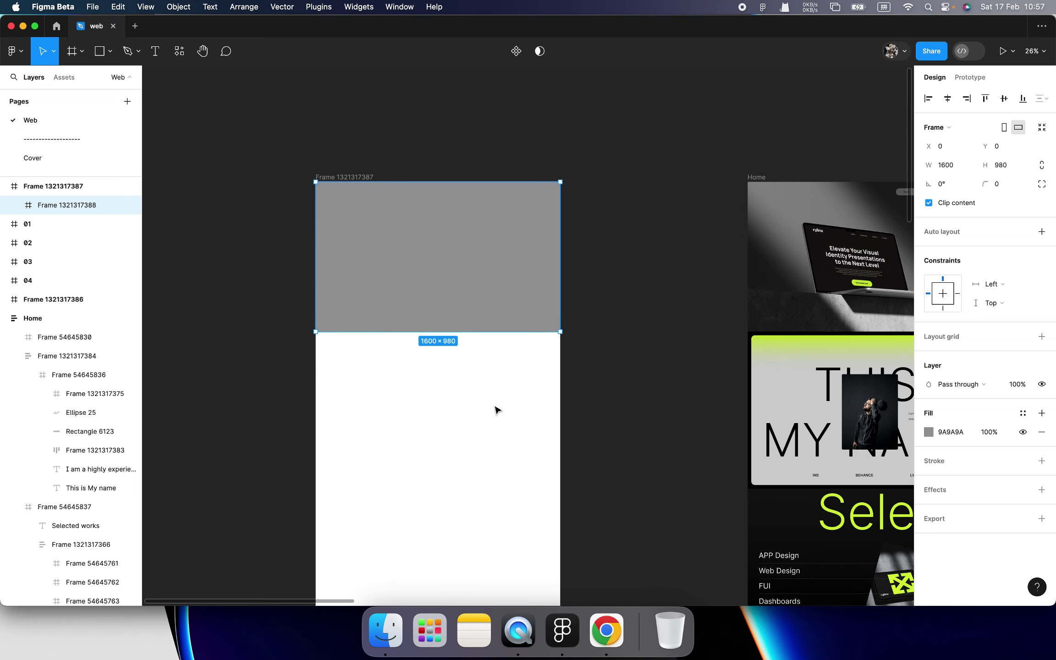
click(1002, 284)
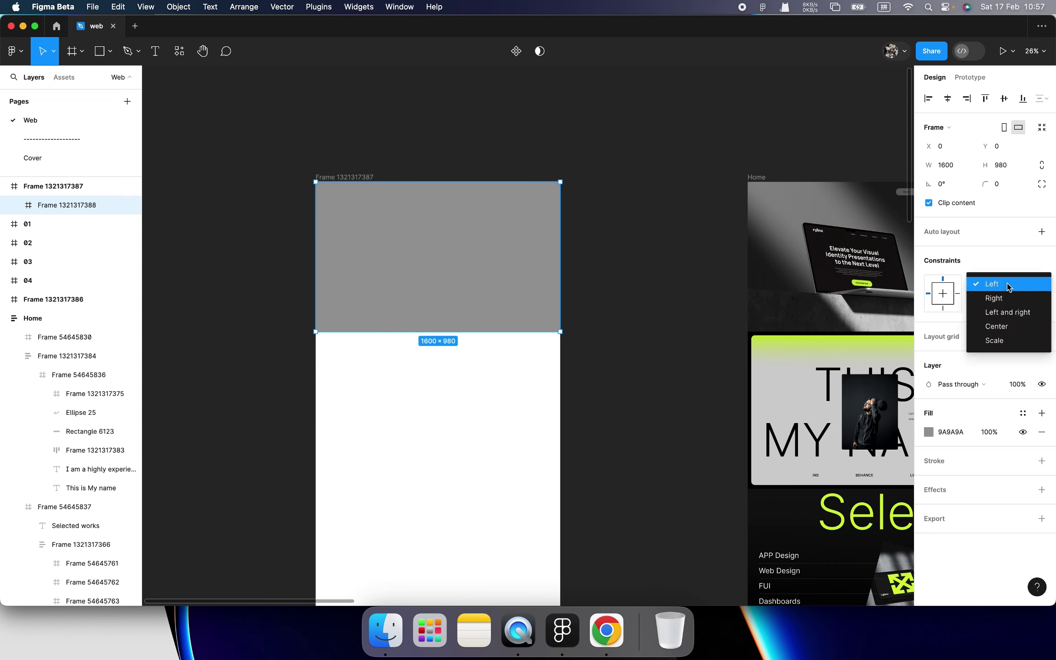
click(1014, 316)
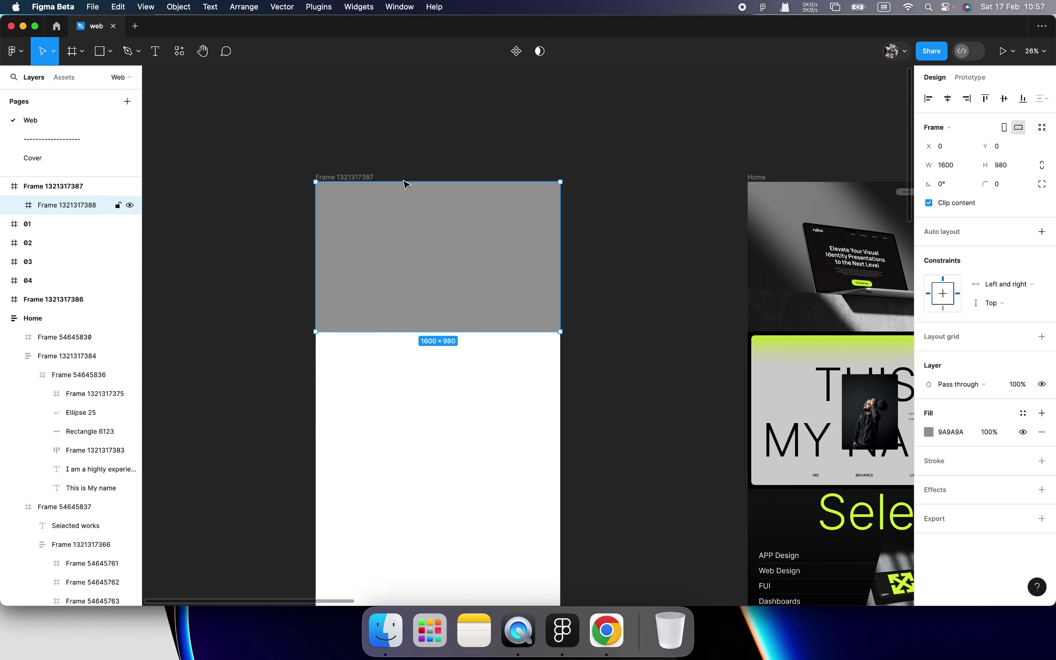
Try resizing the parent frame's width to test the grey frame's Left and right constraint, and undo the resize
click(367, 177)
drag(564, 244, 512, 401)
key(super+z)
click(606, 299)
Duplicate the grey 1600 by 980 frame twice, stacking the copies below it inside the parent frame
scroll(591, 293, down, 5)
scroll(499, 281, down, 1)
click(497, 272)
key(super+d)
Fill the middle section with dark red B23737 and the bottom section with blue-grey 78A2AF
click(514, 309)
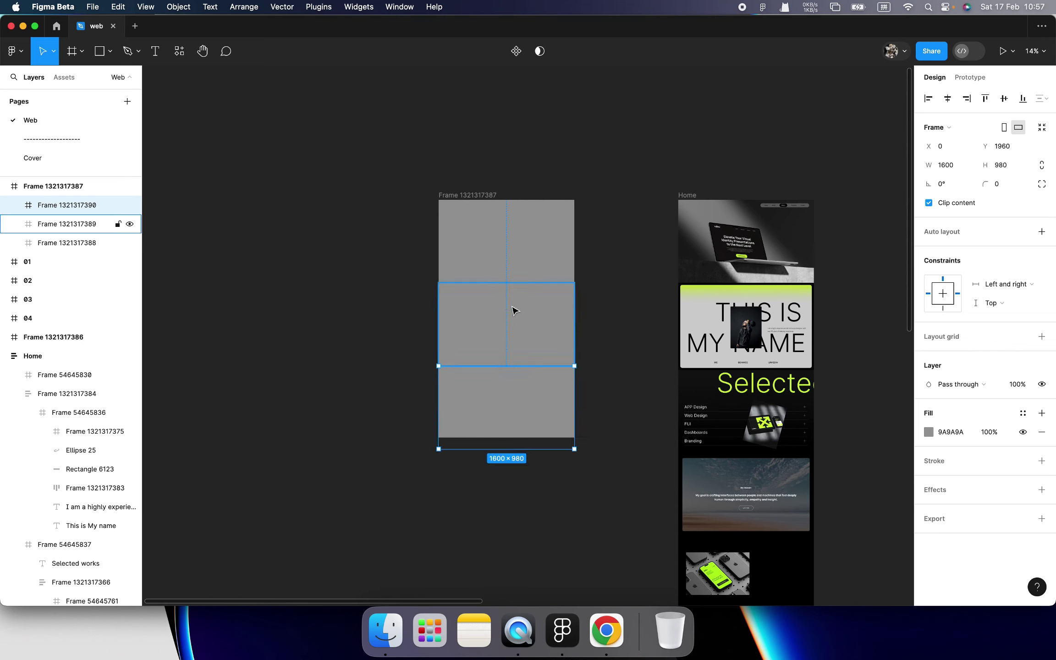
click(929, 432)
click(874, 352)
click(514, 384)
click(929, 432)
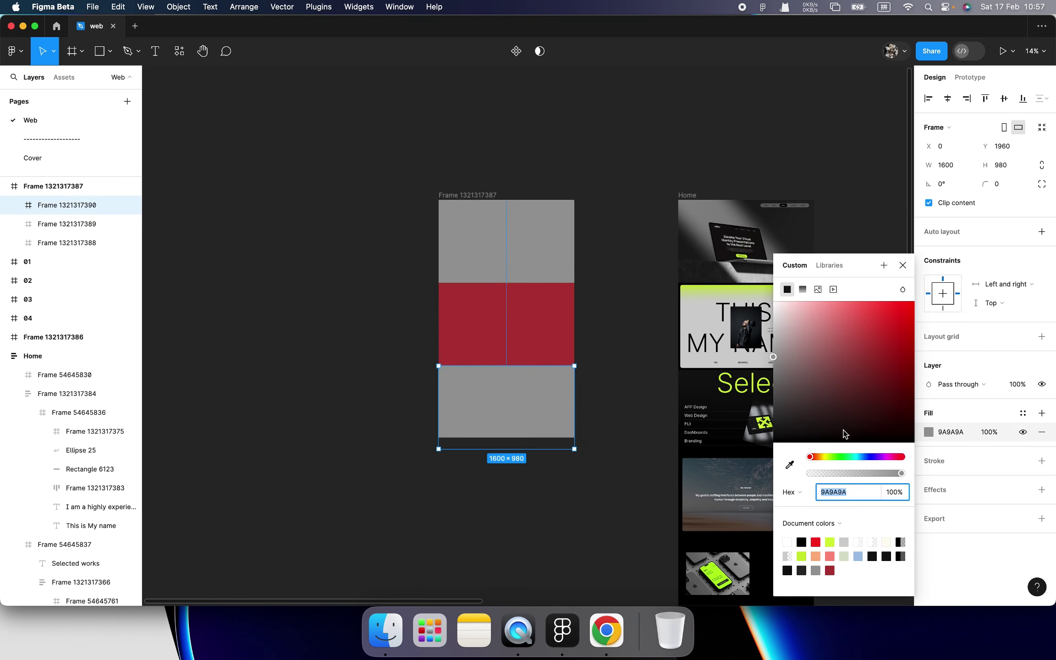
click(860, 457)
click(818, 346)
click(624, 402)
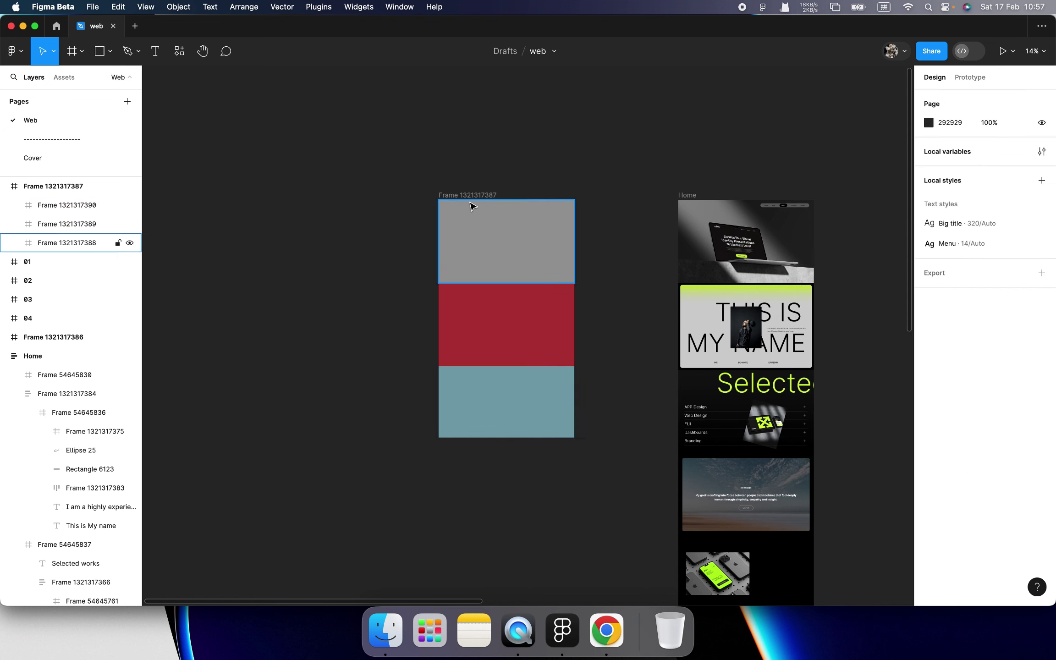
Add vertical auto layout to the parent frame, and duplicate its blue-grey bottom section
click(472, 195)
click(1041, 251)
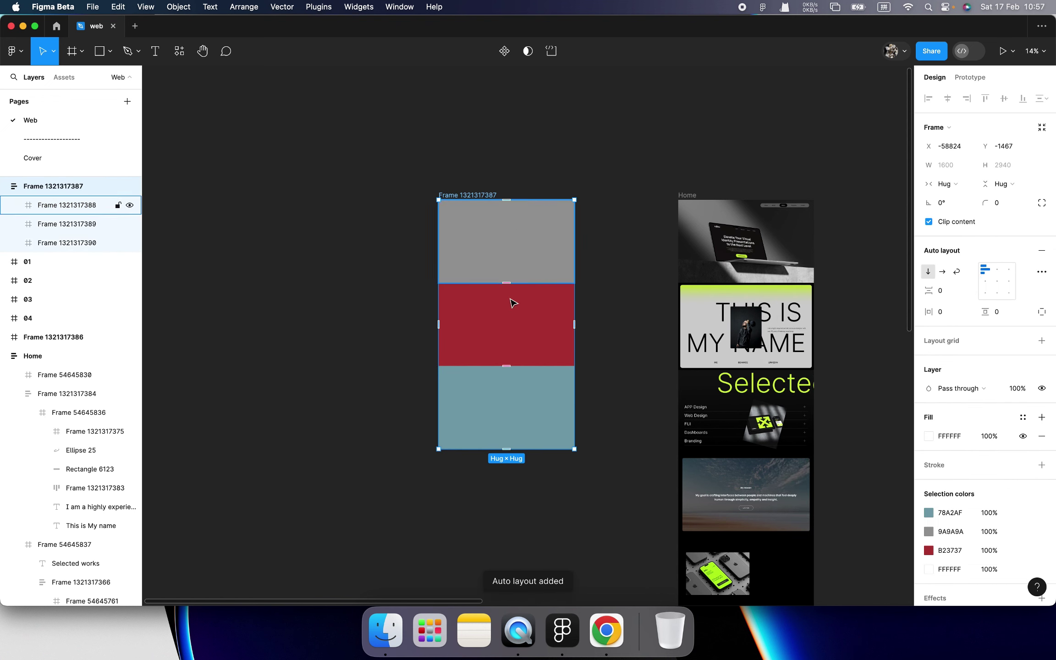
click(532, 395)
key(super+d)
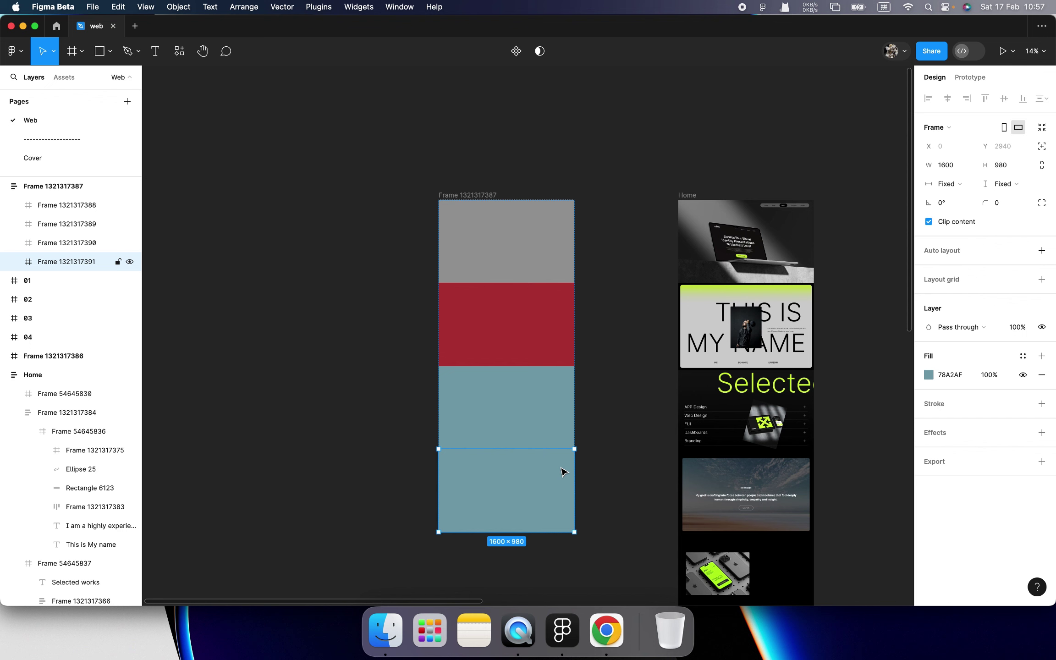
Set the fill of the new fourth section to bright blue 3DC1EA
click(929, 377)
drag(876, 340, 878, 313)
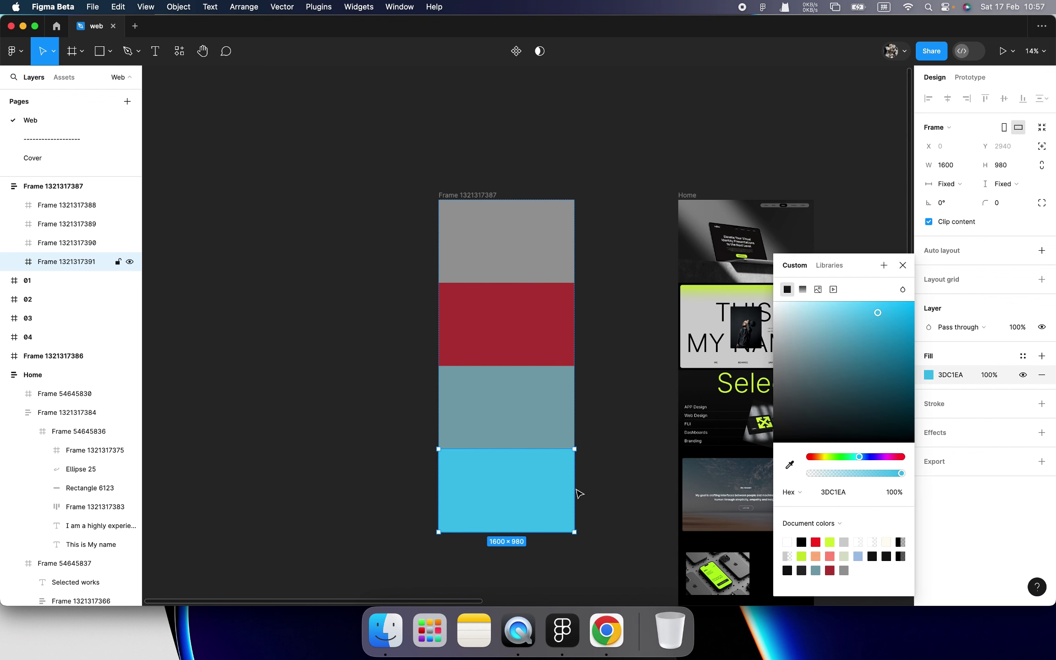
click(615, 474)
Try adding a fifth section by duplicating the bright blue one, fill it with 4E6A73, and delete it
scroll(596, 459, down, 3)
scroll(596, 459, left, 1)
click(570, 426)
key(super+d)
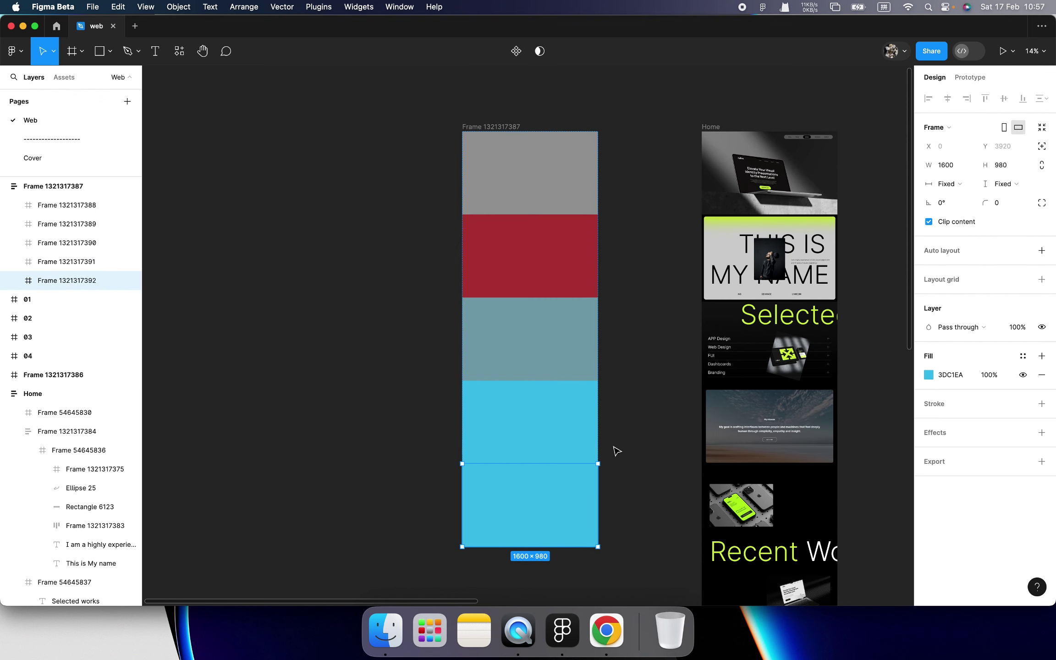
click(929, 375)
drag(858, 357, 819, 378)
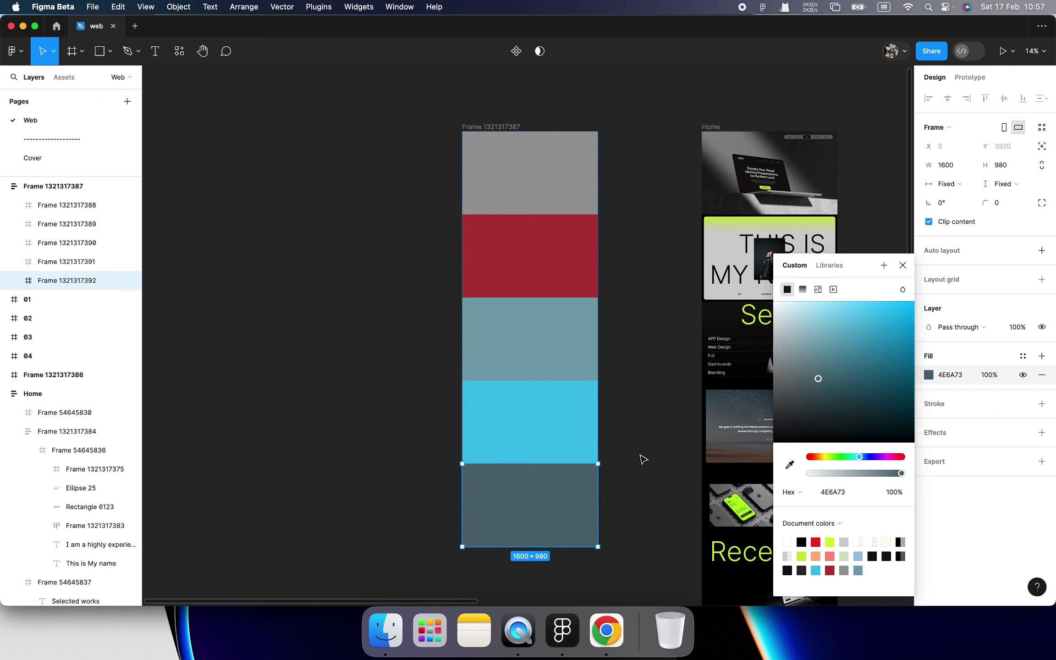
click(529, 505)
key(Delete)
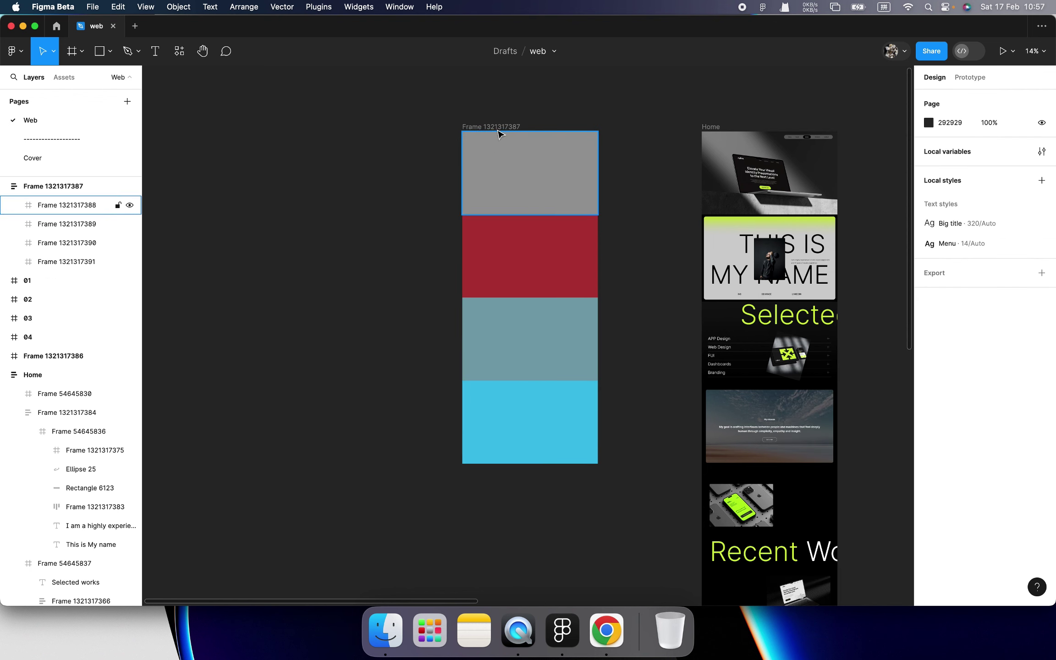
Move the parent frame farther from the Home page, then try widening it and undo the resize
drag(499, 128, 453, 128)
drag(551, 177, 663, 184)
key(ctrl+z)
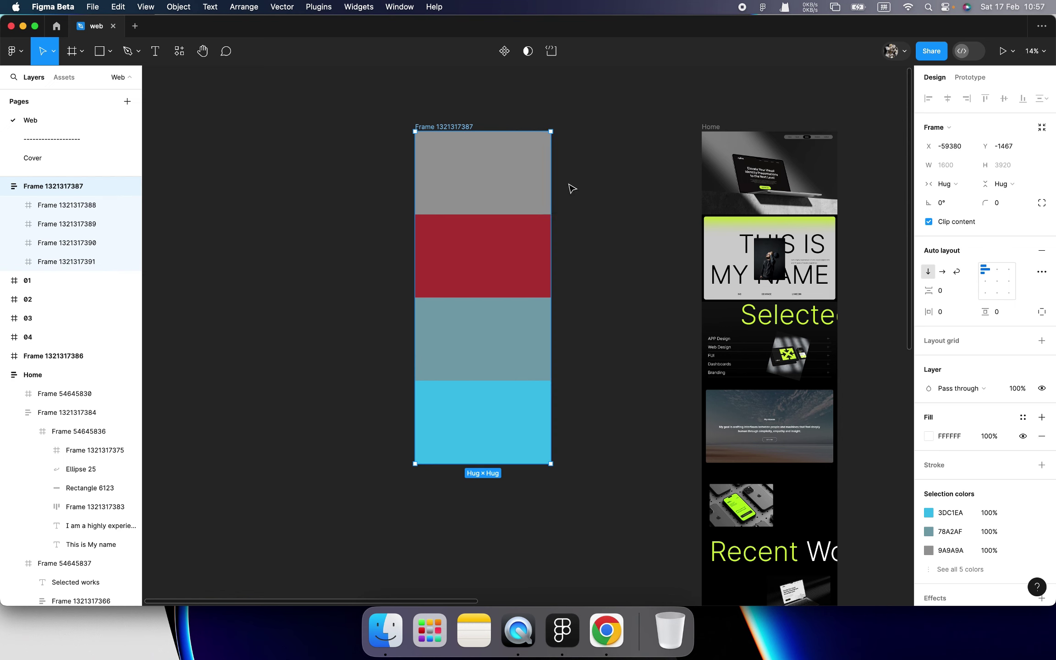
Set the width of all four colored sections to Fill container
click(527, 197)
shift+click(523, 275)
shift+click(521, 349)
shift+click(519, 403)
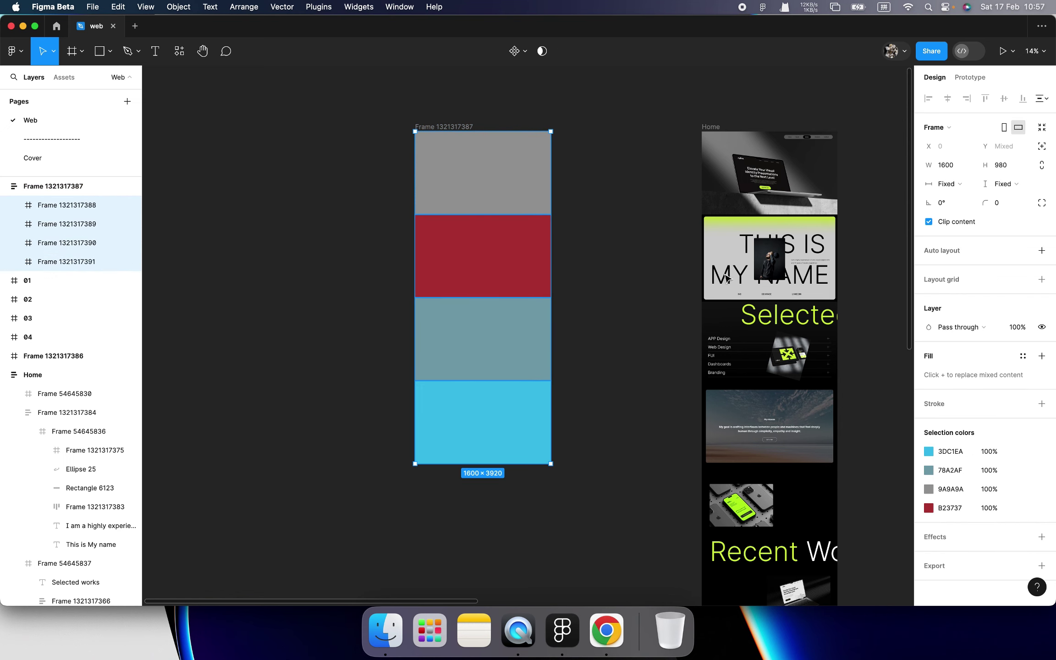
click(957, 184)
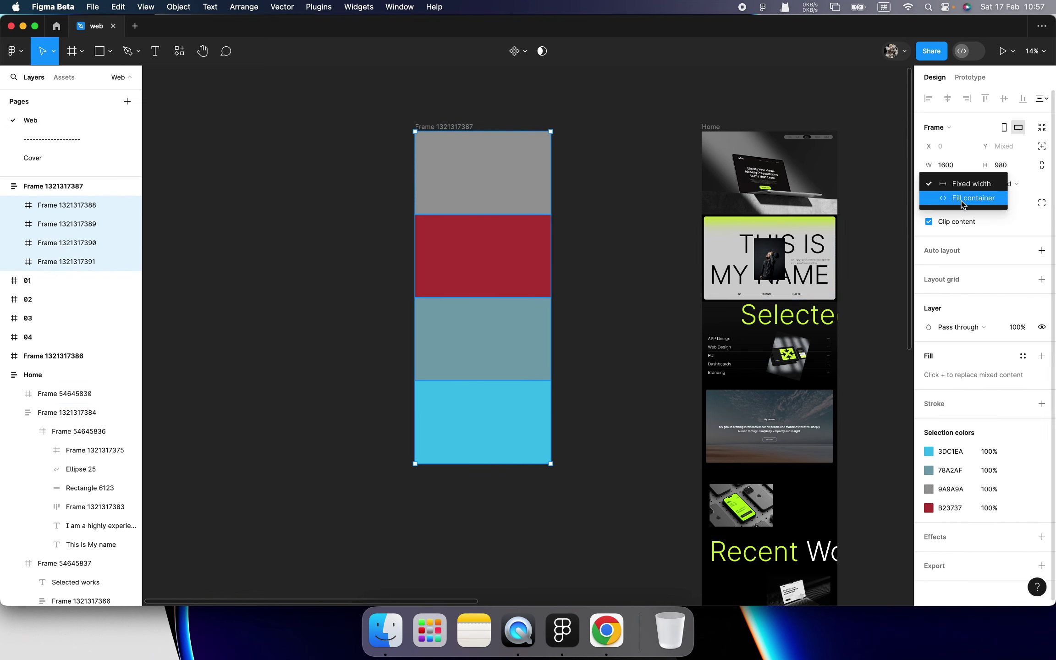
click(965, 199)
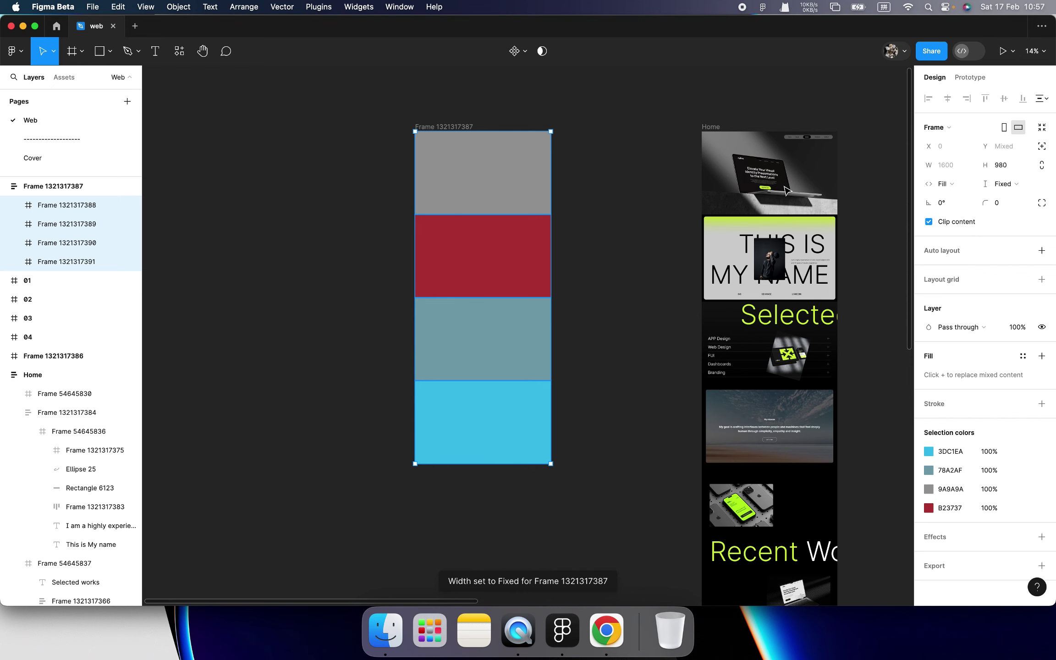
Test resizing the parent frame's width with the filling sections, and move the frame closer to the Home page
click(443, 126)
mouse_move(553, 180)
mouse_down()
mouse_move(646, 182)
mouse_move(587, 188)
mouse_move(637, 201)
mouse_move(552, 198)
mouse_up()
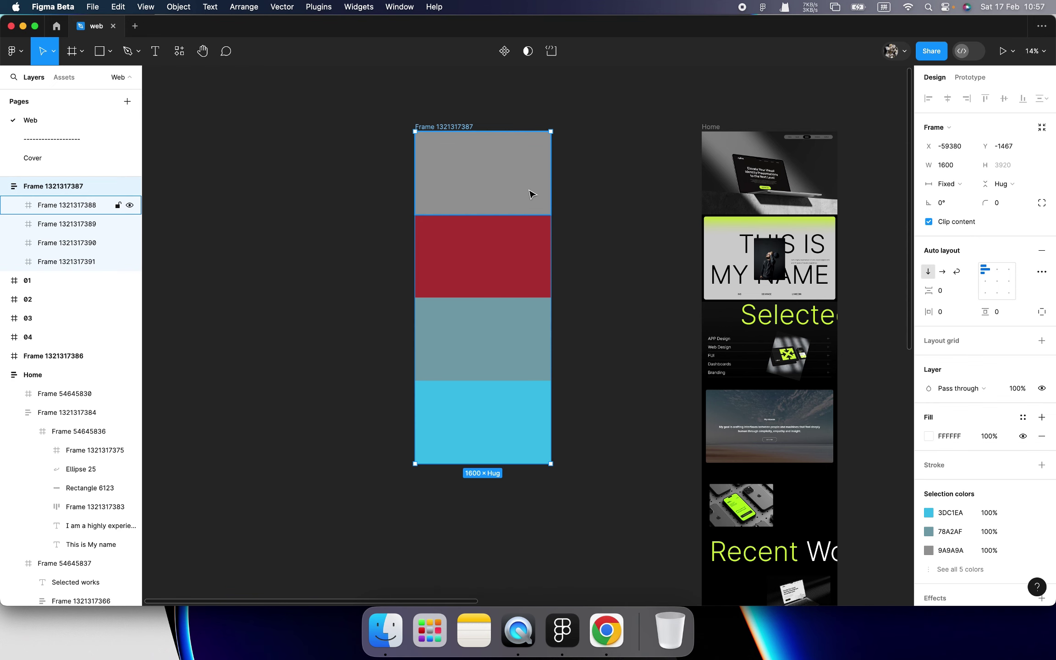
scroll(481, 184, right, 3)
drag(385, 156, 475, 156)
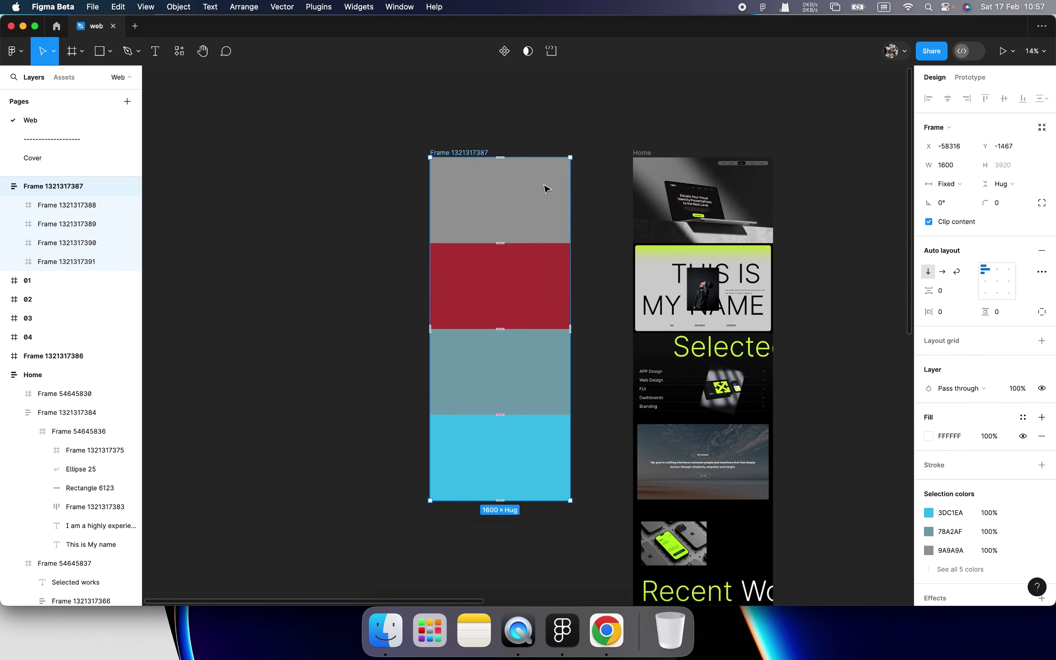
Copy the laptop image fill from the Home page's hero section onto the grey top section
scroll(596, 215, up, 5)
click(615, 232)
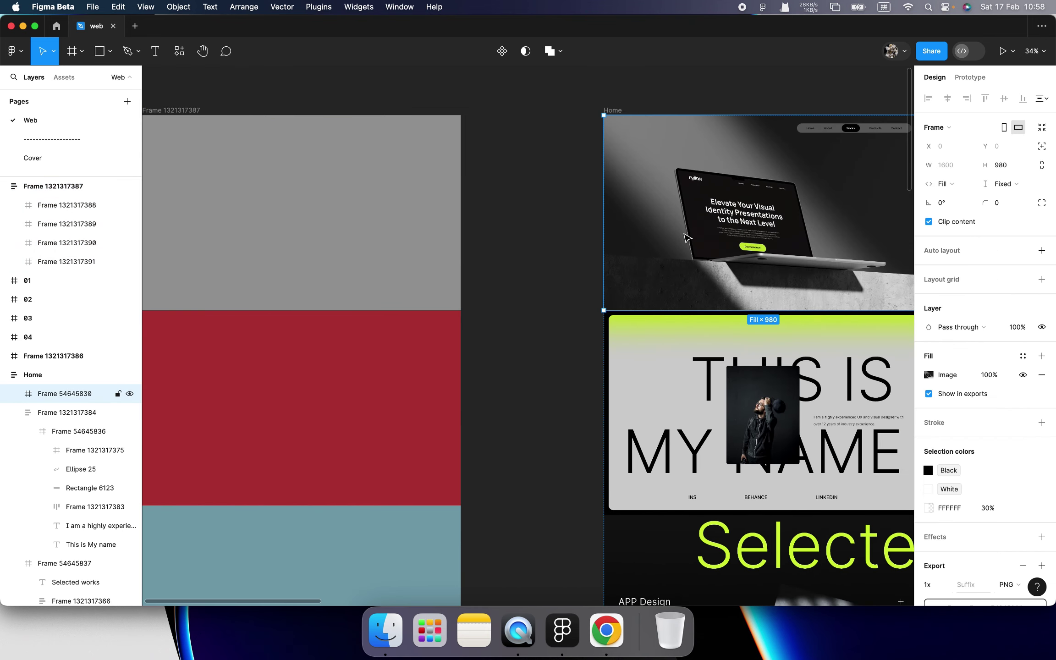
click(557, 238)
scroll(554, 239, left, 4)
click(551, 241)
key(super+v)
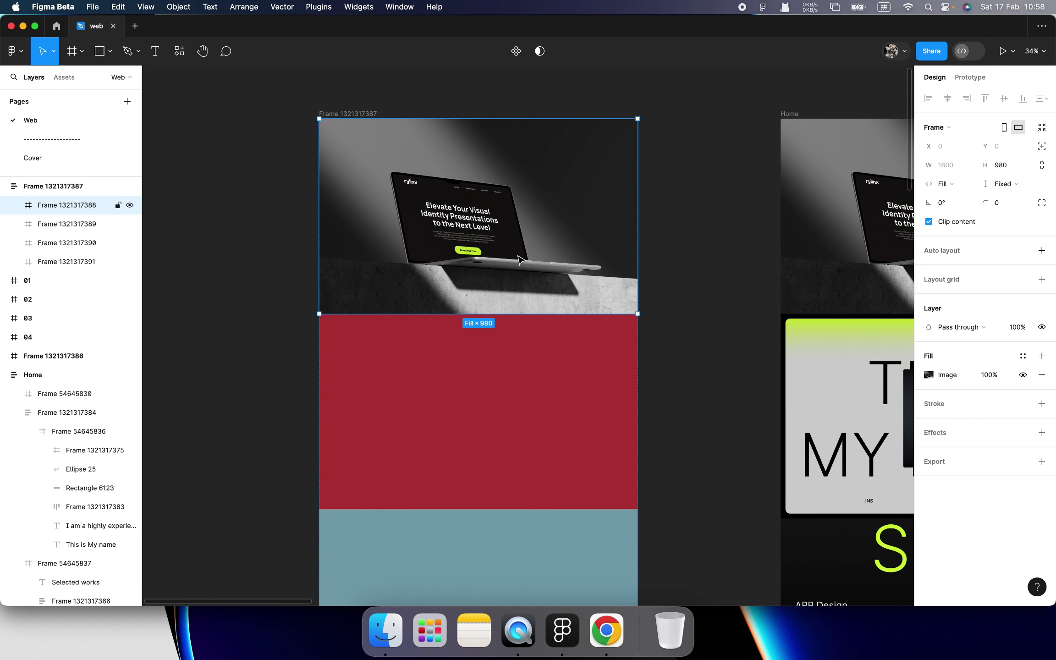
Copy the "THIS IS MY NAME" section from the Home page
scroll(622, 255, down, 2)
scroll(647, 262, right, 3)
click(641, 247)
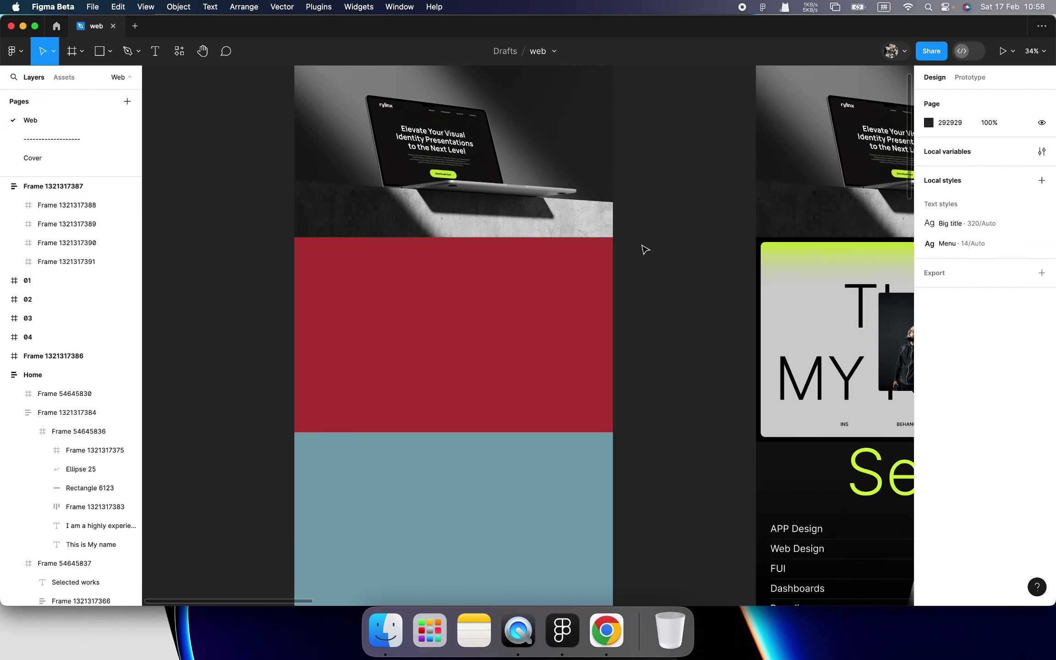
scroll(607, 276, down, 3)
scroll(606, 276, down, 3)
scroll(590, 259, up, 5)
click(717, 263)
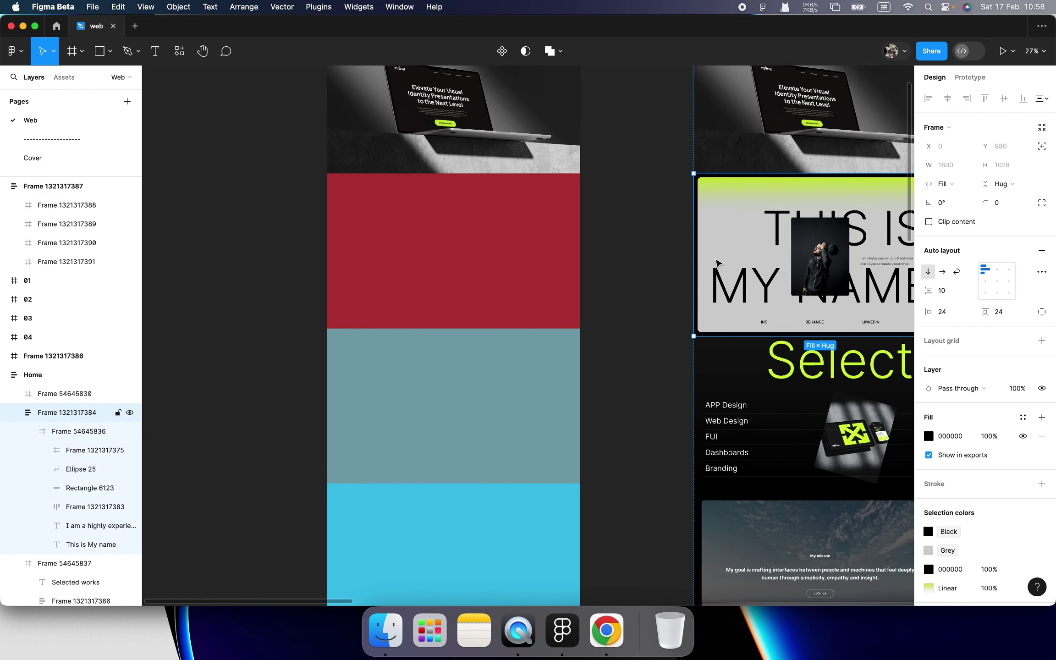
key(super+c)
Paste the copied section into the parent frame and place it directly below the laptop hero section
scroll(646, 261, down, 3)
click(651, 263)
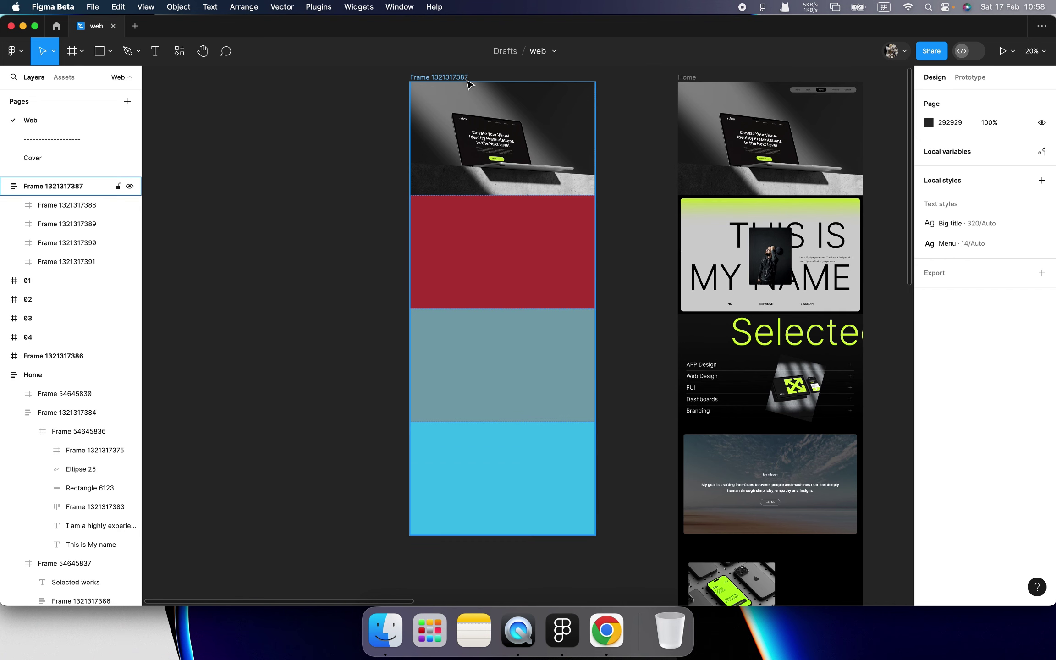
click(528, 397)
key(super+v)
drag(551, 555, 573, 229)
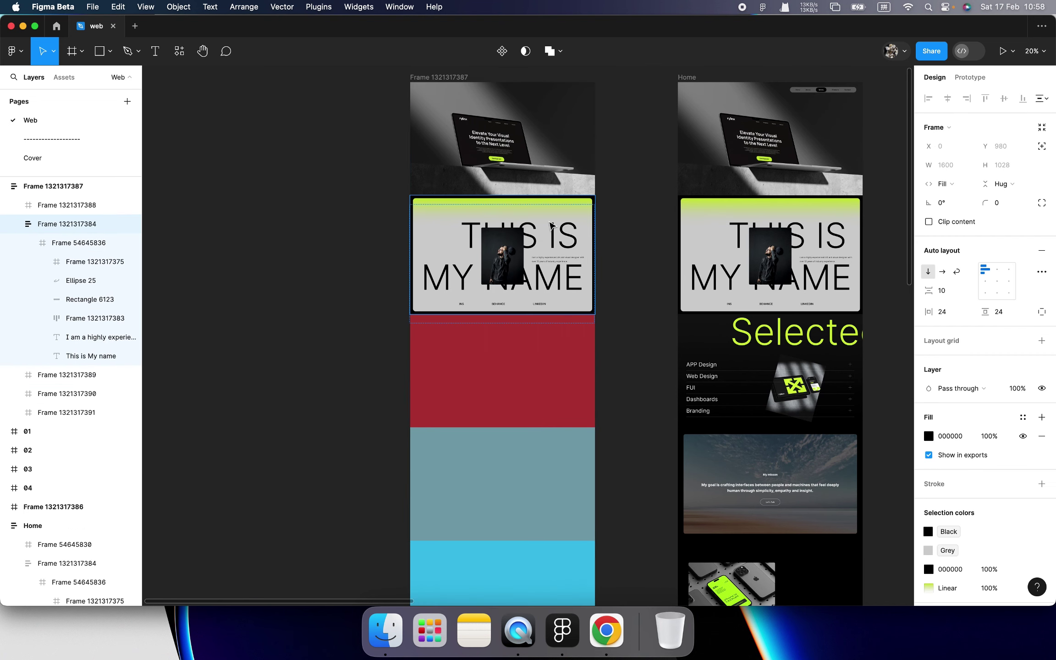
Inspect the pasted card and the constraints of its large "THIS IS MY NAME" title text
scroll(574, 229, up, 4)
scroll(565, 219, up, 3)
click(573, 241)
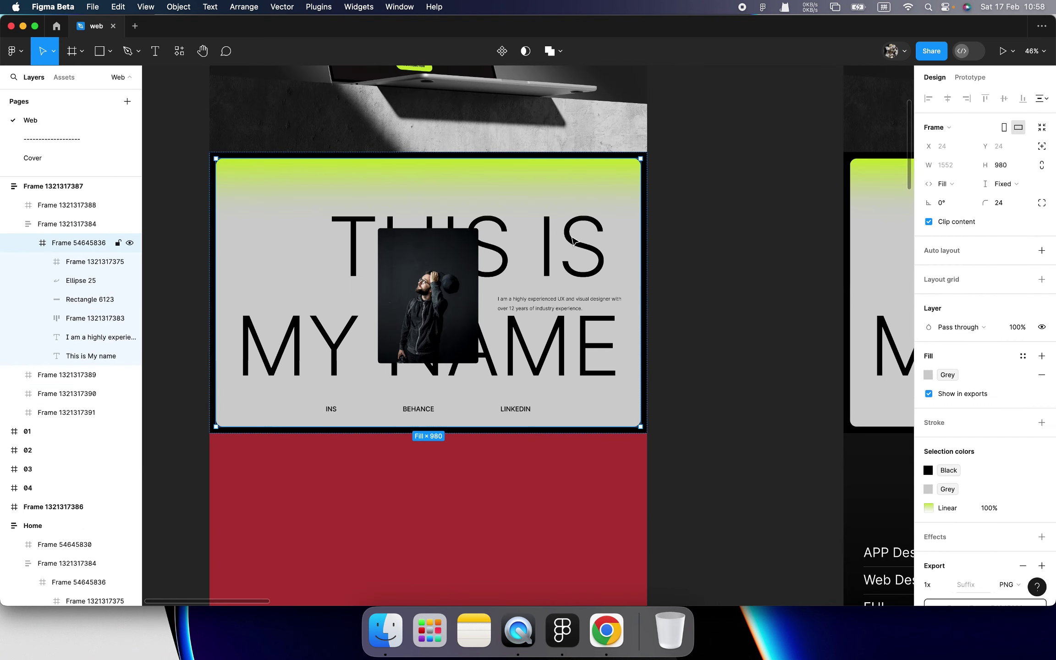
click(575, 243)
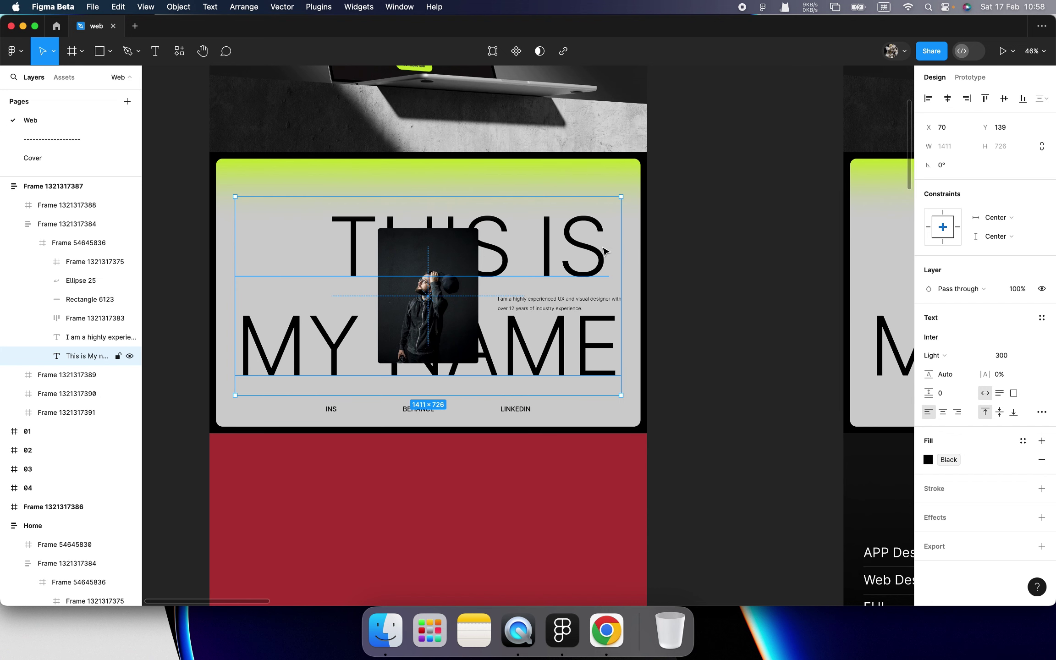
key(Escape)
click(507, 256)
key(Escape)
Move the parent frame farther from the Home page, try widening it to about 2283, and undo the resize
scroll(632, 271, down, 5)
click(505, 148)
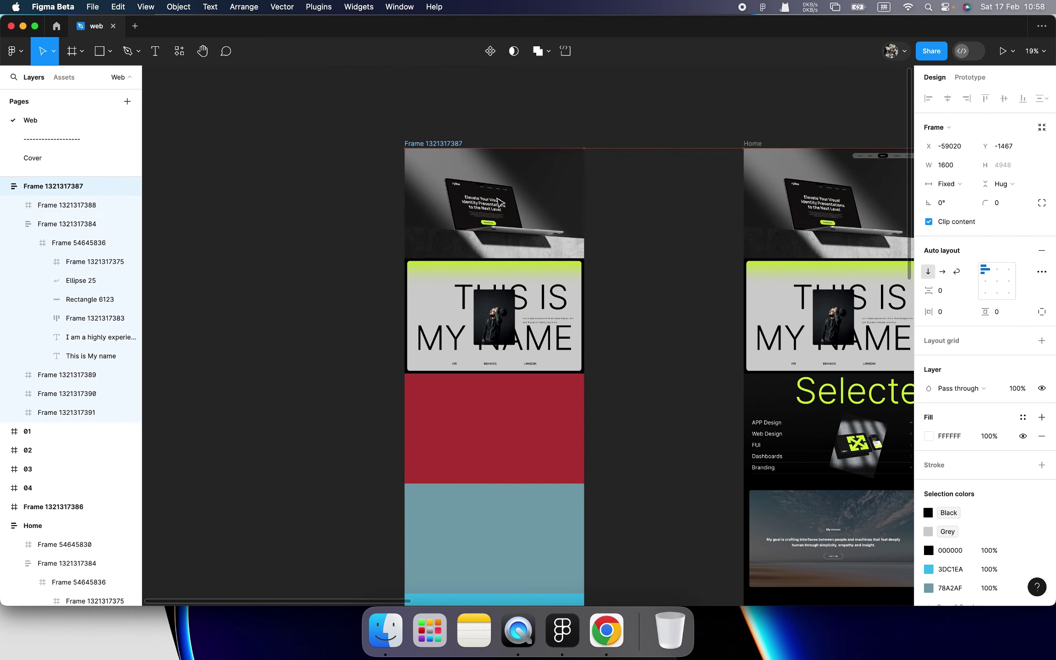
scroll(569, 285, up, 3)
drag(594, 308, 712, 315)
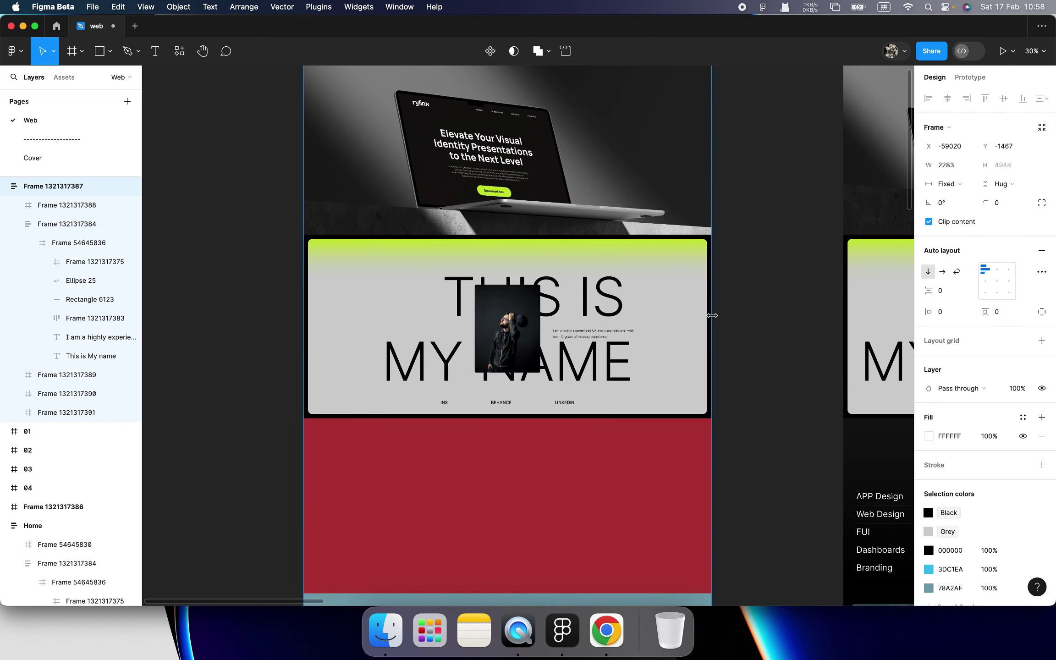
key(super+z)
Add leading space before "THIS IS" in the pasted card's title to indent that line further
click(555, 306)
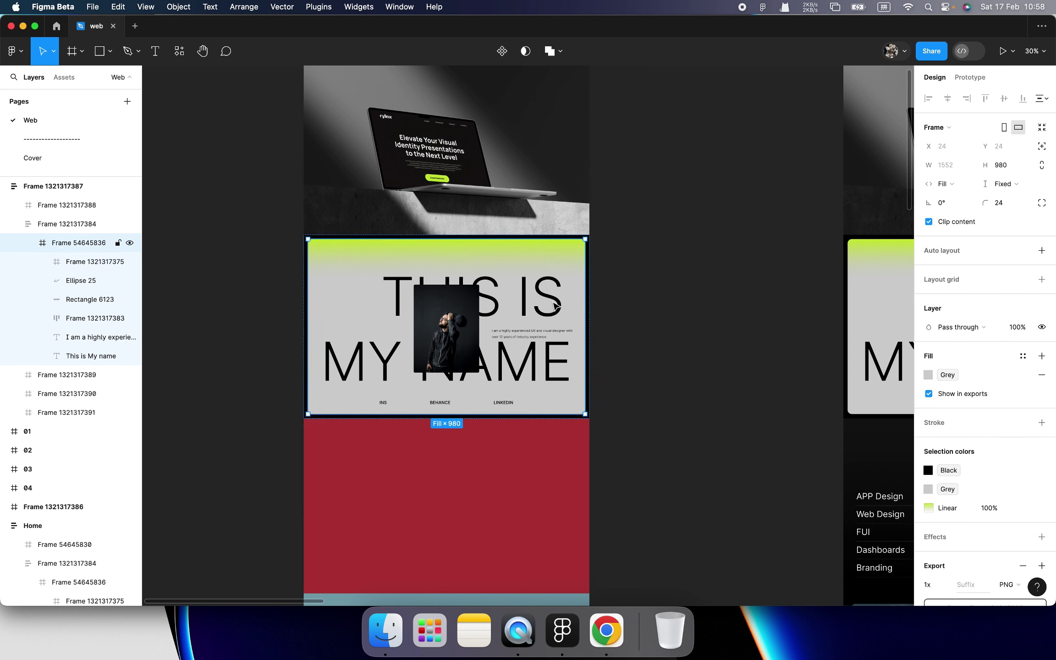
click(554, 307)
double_click(561, 310)
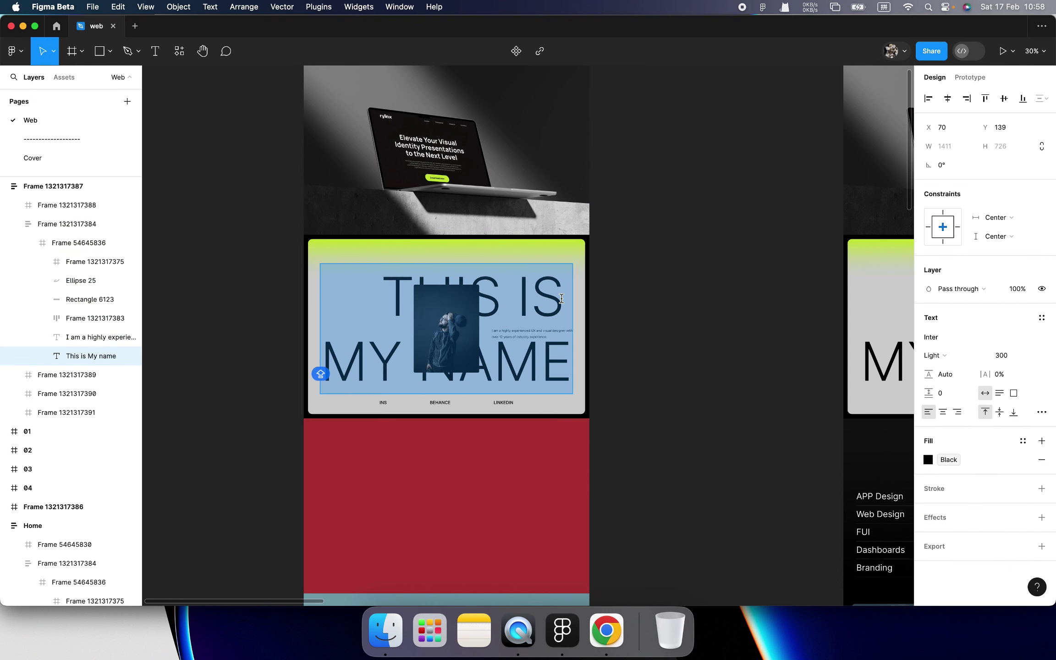
click(581, 300)
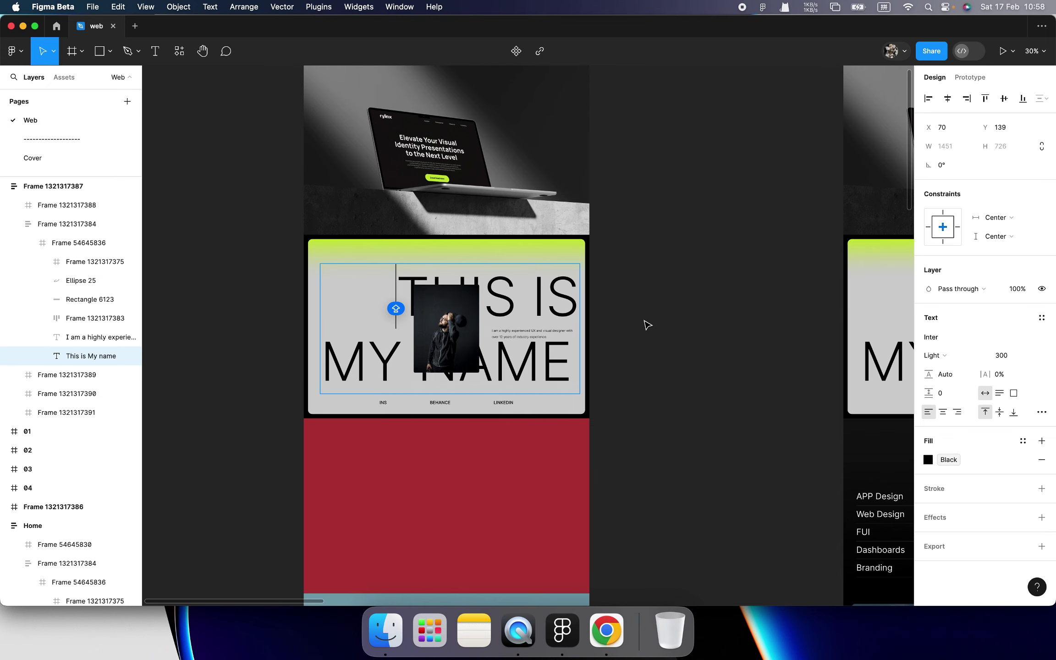
key(Escape)
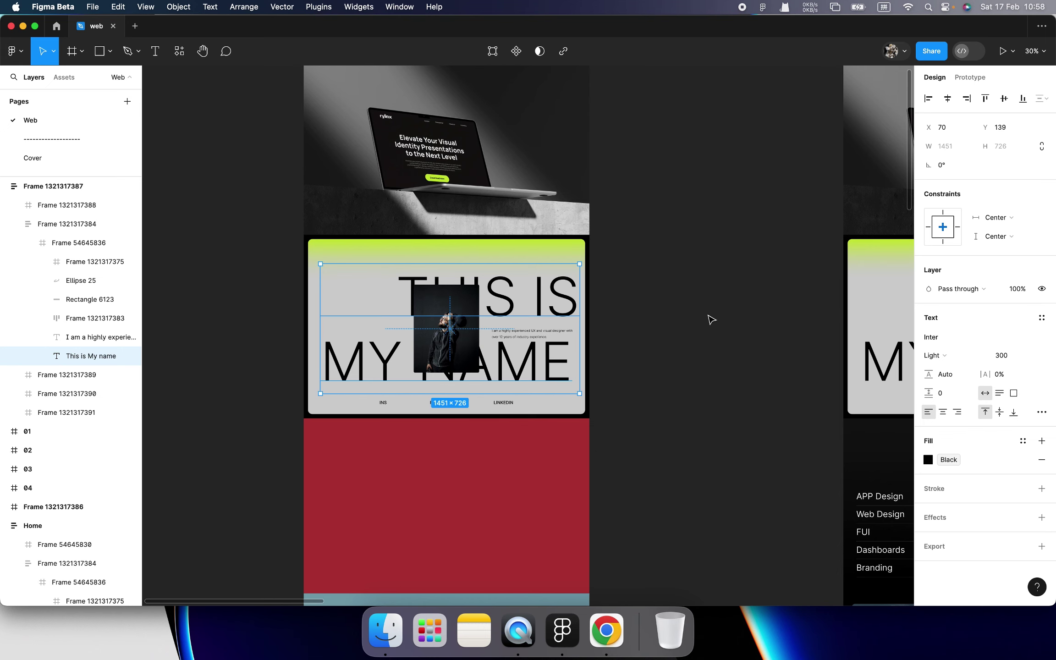
key(Escape)
Examine the card's INS, BEHANCE and LINKEDIN link row, including its auto layout, constraints and nested layers
scroll(536, 357, up, 5)
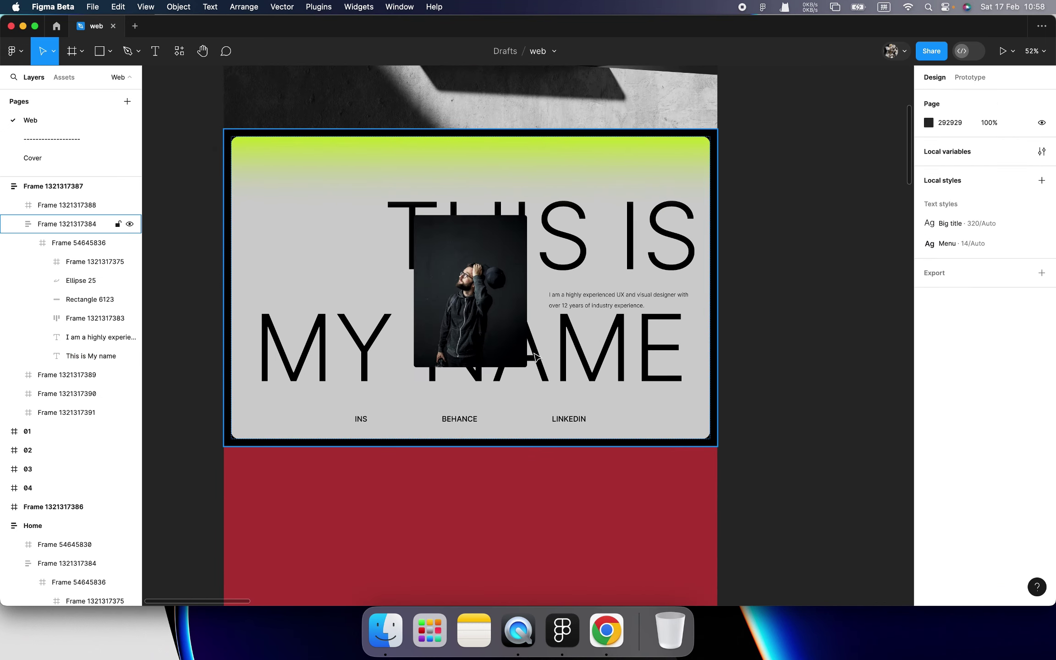
scroll(494, 312, down, 5)
scroll(506, 301, up, 1)
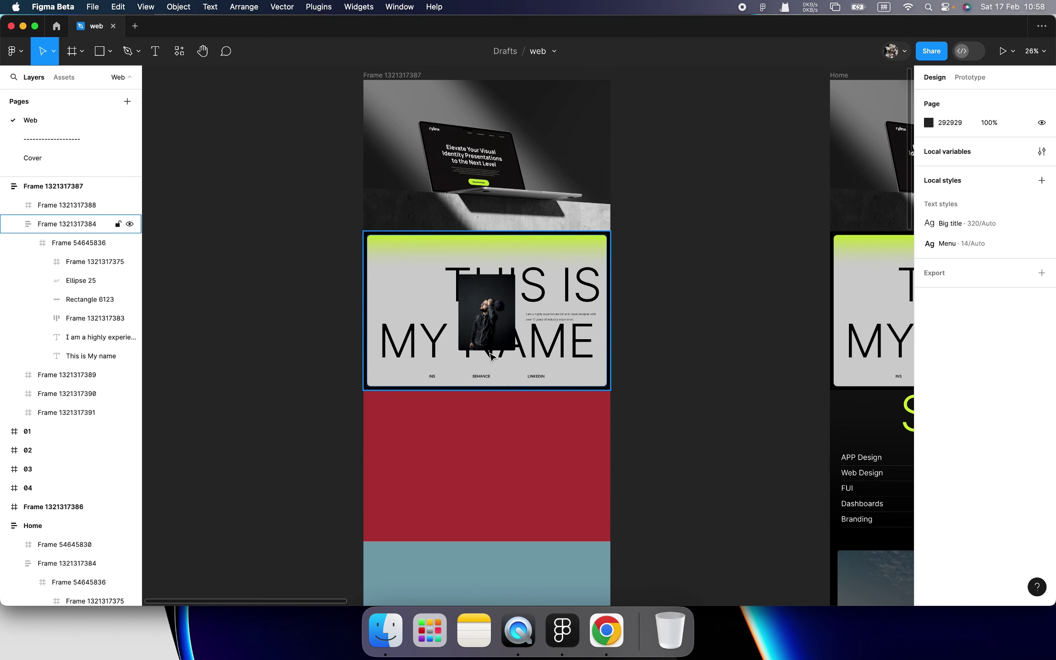
scroll(491, 355, up, 5)
click(483, 382)
click(484, 382)
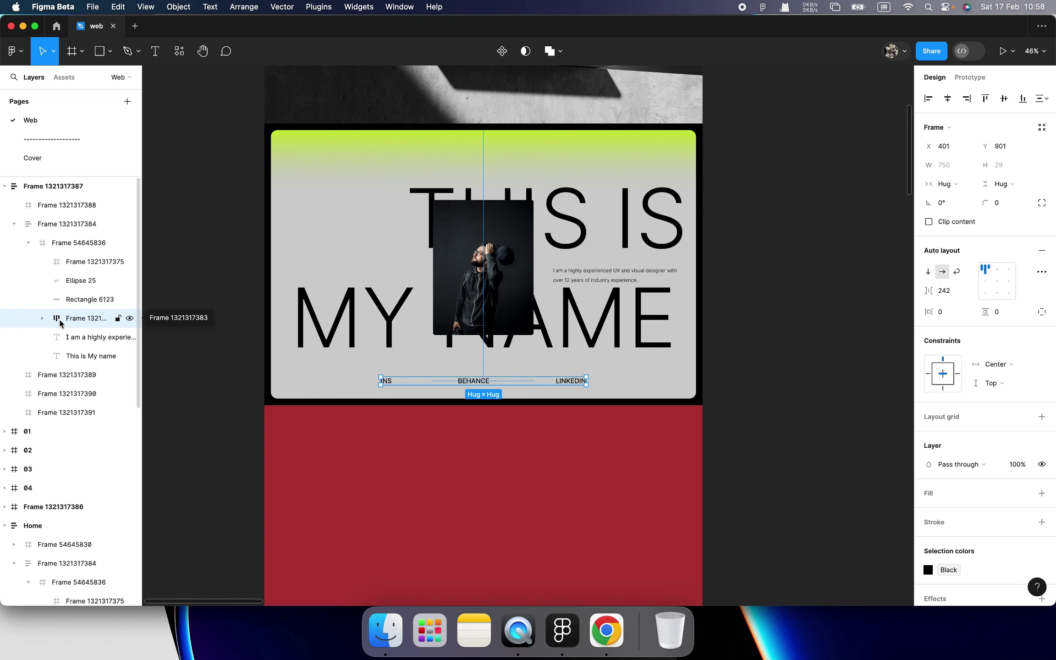
click(46, 319)
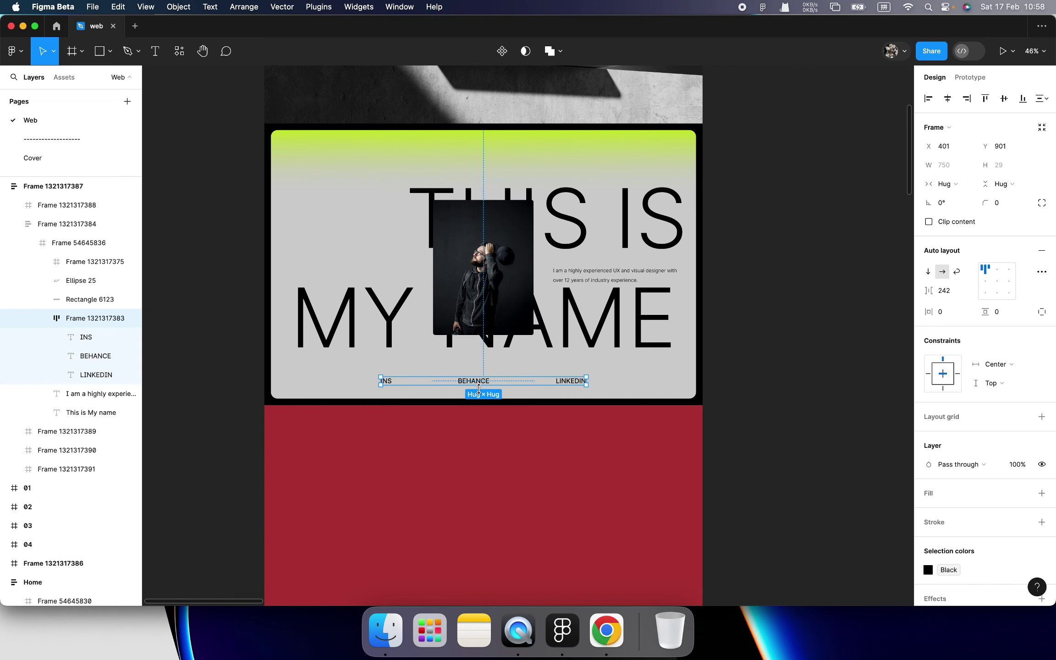
Try resizing the parent frame's width to test how the card's title and link row respond
scroll(479, 389, down, 5)
click(289, 309)
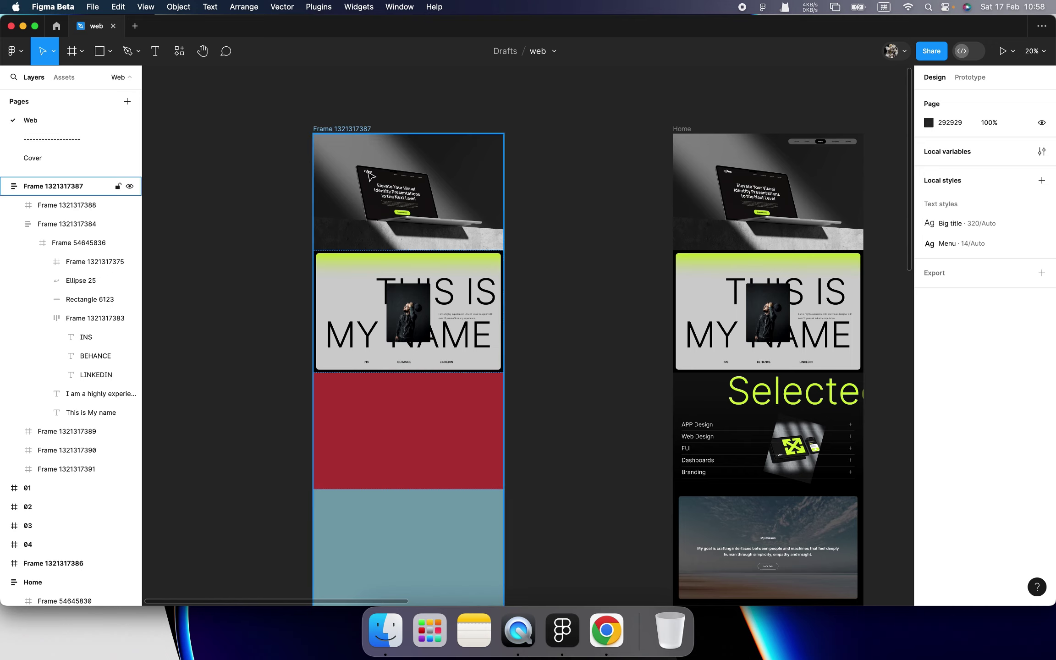
click(370, 174)
scroll(504, 333, up, 5)
mouse_move(523, 333)
mouse_down()
mouse_move(682, 338)
mouse_move(510, 339)
mouse_move(756, 341)
mouse_move(464, 342)
mouse_move(752, 349)
mouse_move(525, 348)
mouse_up()
scroll(568, 344, down, 5)
scroll(530, 337, left, 3)
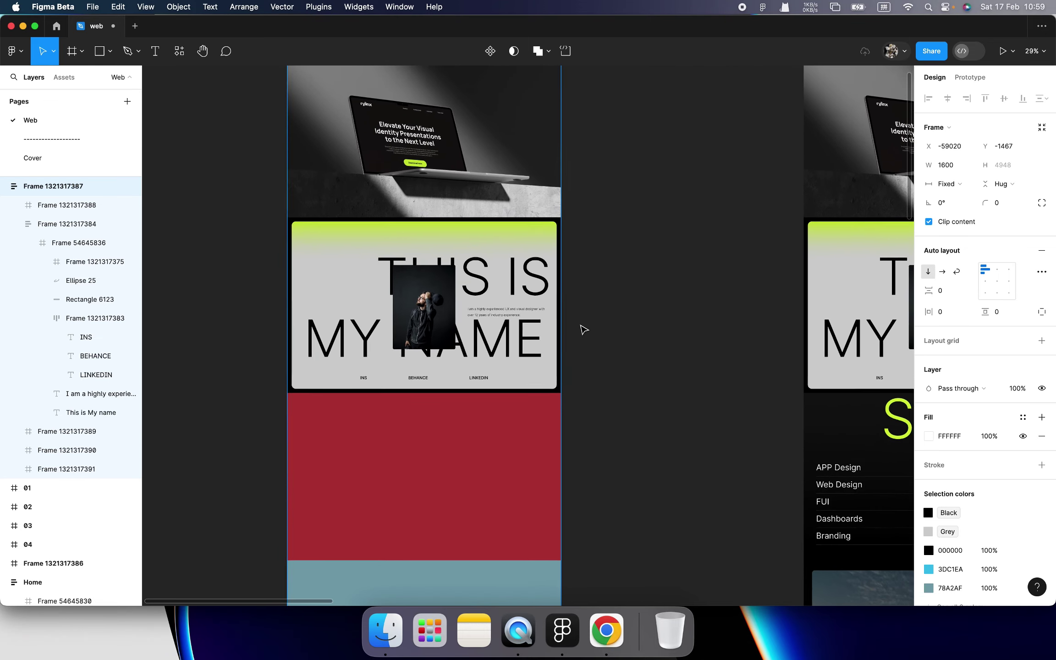
Examine the Home page's "Selected works" section, including its large title's size, constraints and the section's gradient fill
scroll(583, 329, up, 2)
click(588, 328)
scroll(558, 389, down, 3)
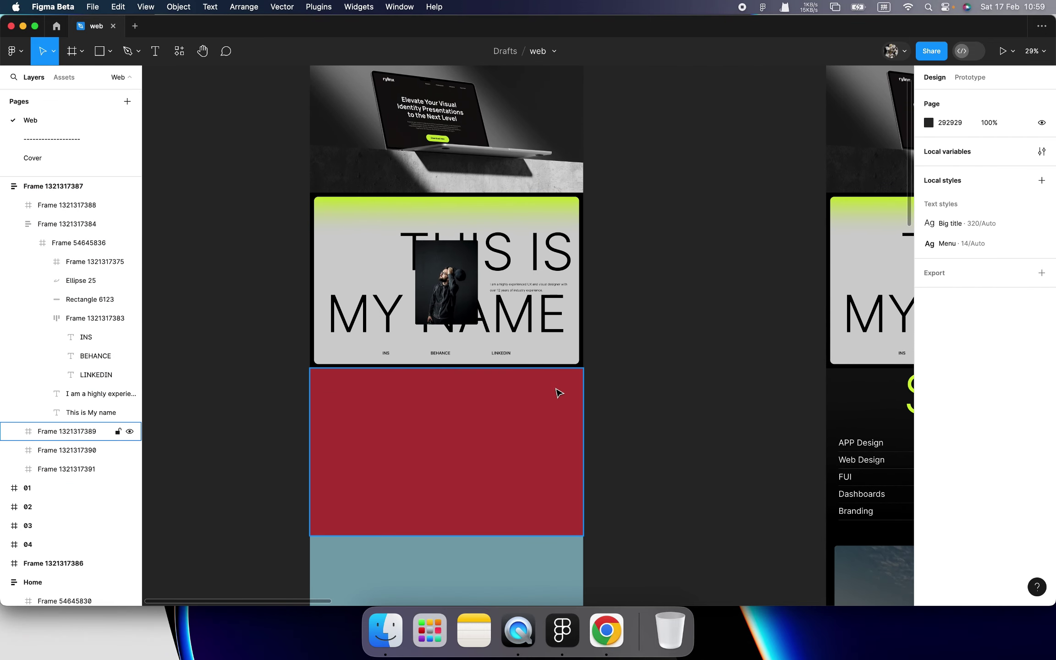
scroll(589, 359, right, 3)
scroll(589, 364, down, 5)
scroll(582, 364, down, 4)
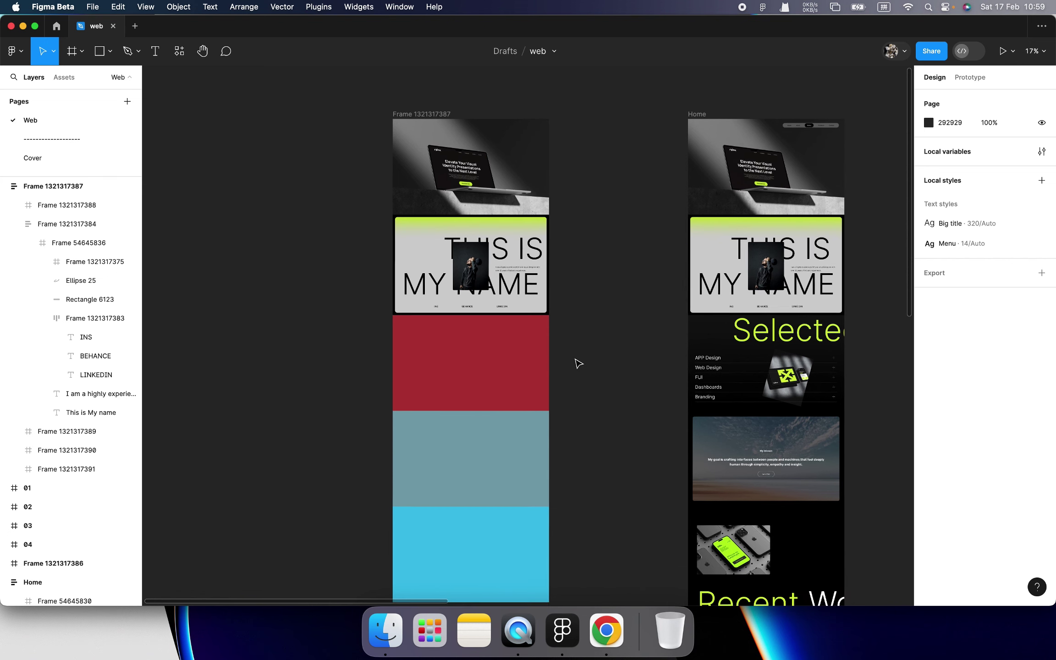
click(748, 337)
scroll(749, 339, up, 3)
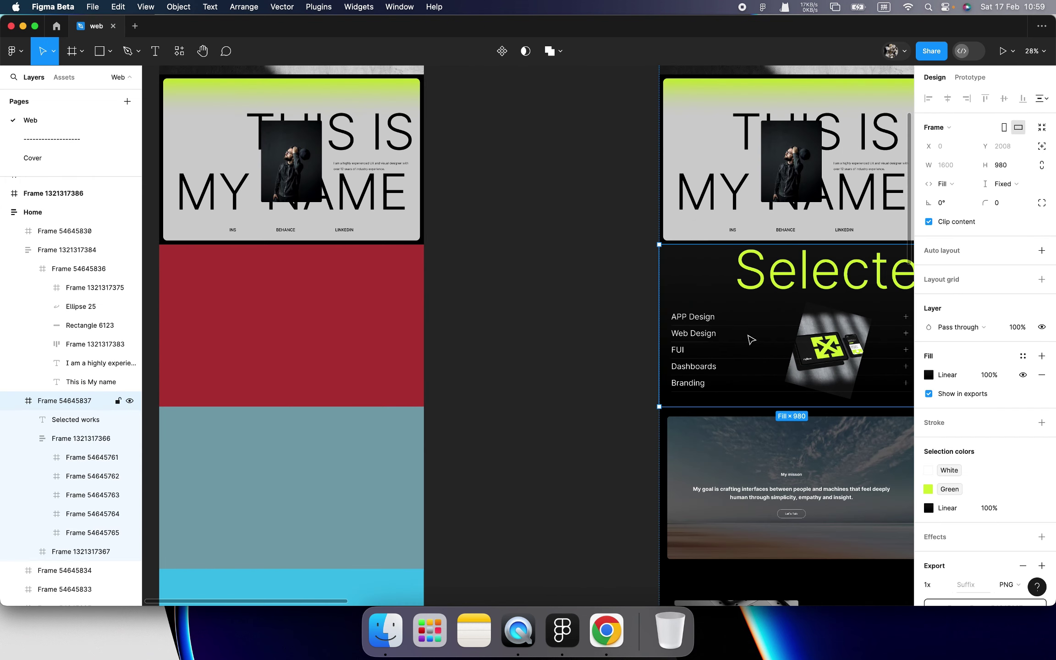
scroll(765, 280, right, 3)
double_click(736, 279)
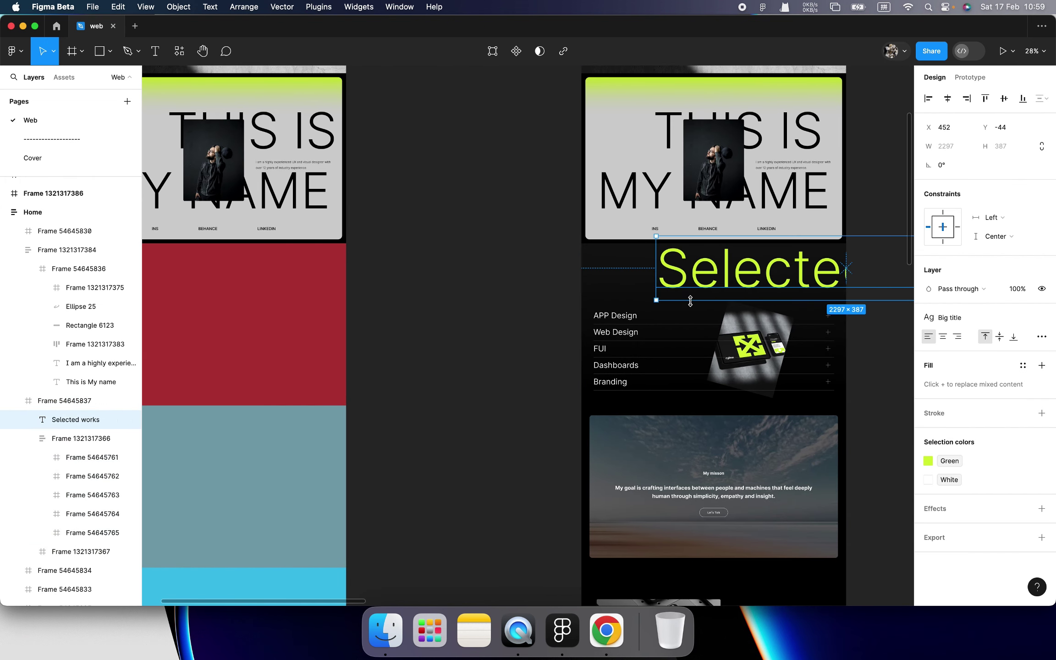
scroll(691, 301, left, 3)
scroll(690, 300, down, 1)
click(654, 285)
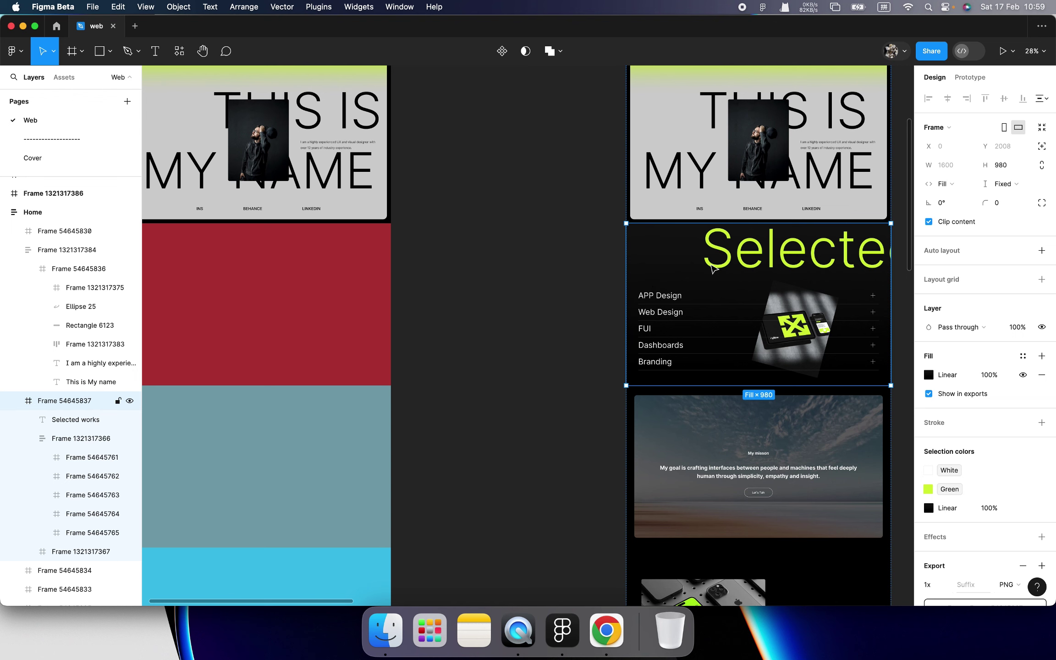
double_click(741, 265)
click(595, 304)
scroll(594, 304, left, 3)
scroll(595, 304, down, 1)
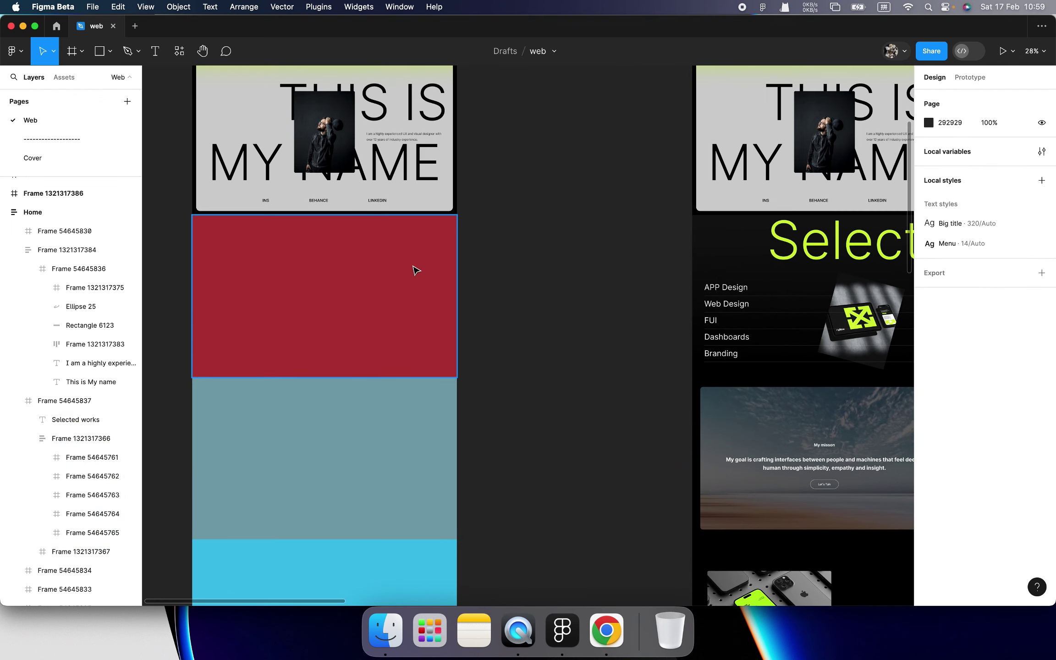
Recolour the parent frame's red section to 101010 by sampling the background of Home's "Selected works" section
click(415, 275)
scroll(578, 309, right, 2)
key(i)
click(664, 243)
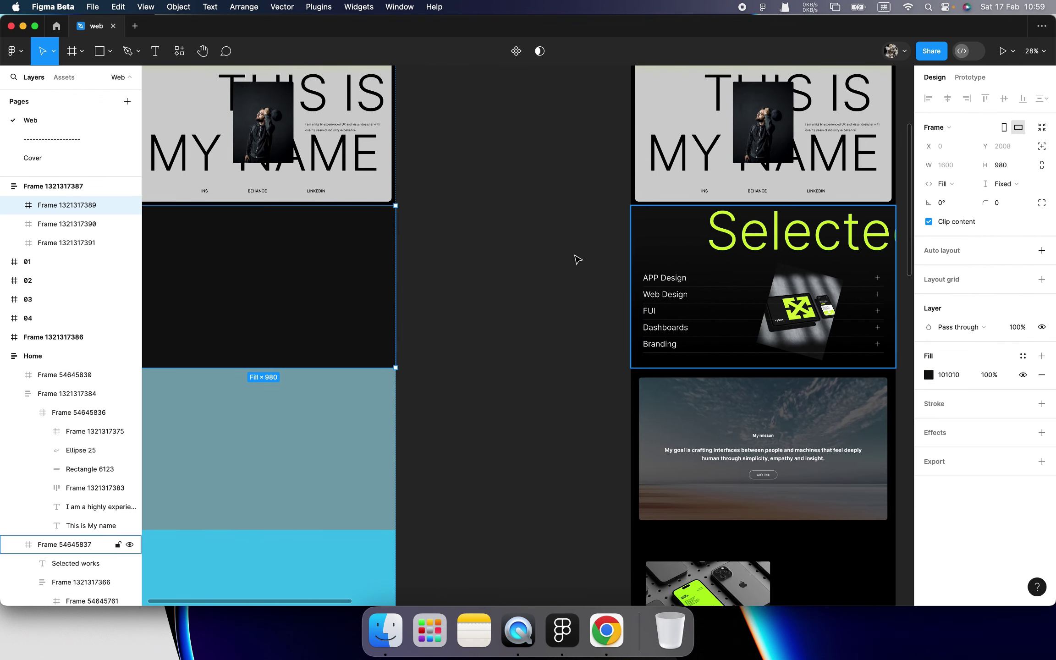
click(550, 264)
Copy the "Selected works" title from the Home page into the dark section below the "THIS IS MY NAME" card
scroll(459, 275, left, 2)
scroll(458, 275, down, 1)
click(426, 279)
scroll(476, 284, right, 2)
scroll(477, 285, up, 1)
click(507, 292)
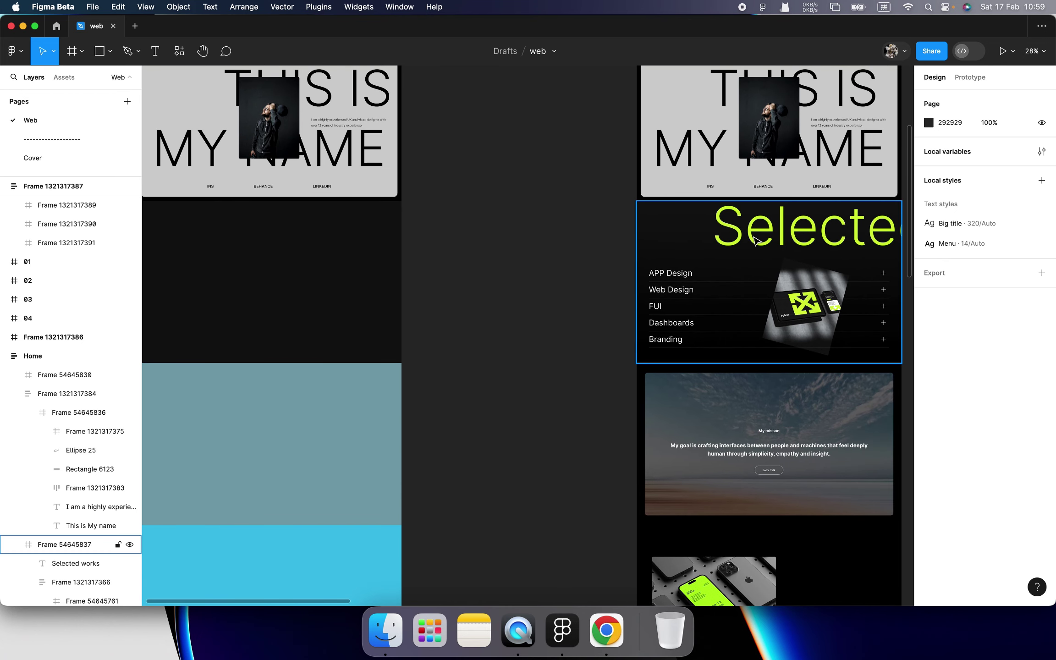
double_click(756, 241)
key(super+c)
click(552, 288)
scroll(551, 289, left, 4)
click(519, 288)
key(super+v)
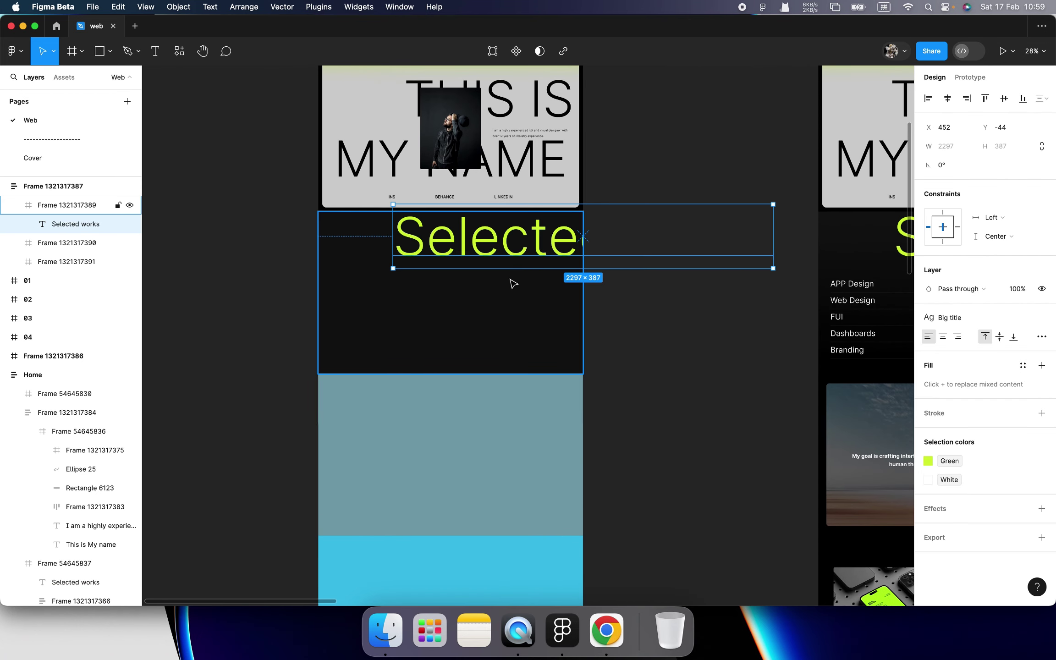
Try moving the pasted "Selected works" title within the dark section, and undo the move
scroll(509, 282, up, 3)
drag(581, 247, 443, 255)
key(super+z)
Copy the Home page's auto-layout services list, from APP Design to Branding, into the dark section
drag(630, 242, 651, 257)
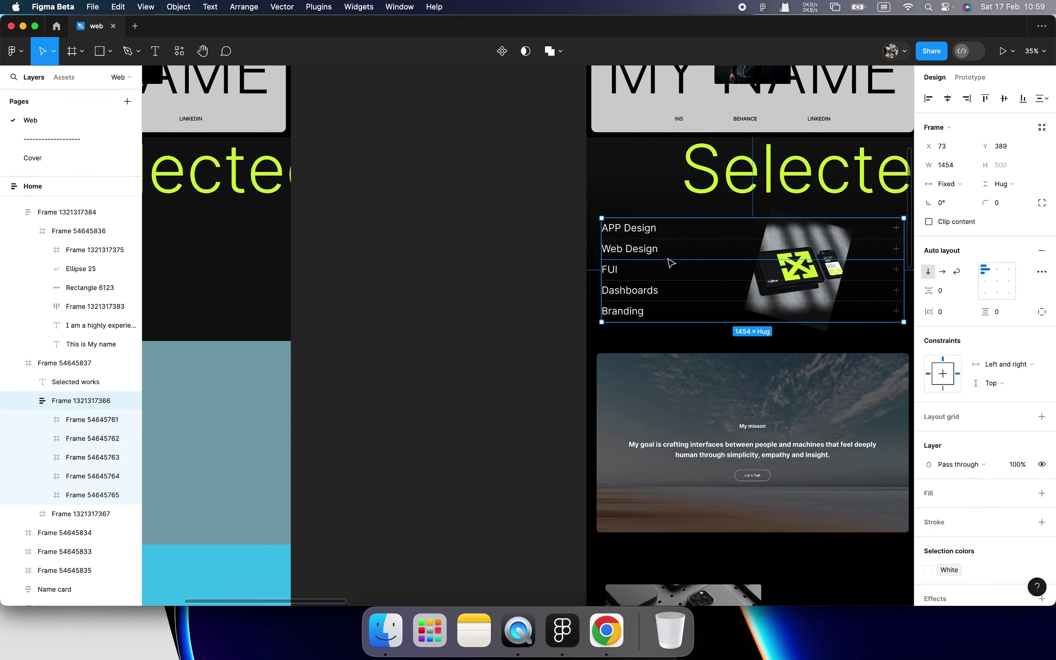
key(super+c)
scroll(651, 260, left, 5)
click(549, 259)
key(super+v)
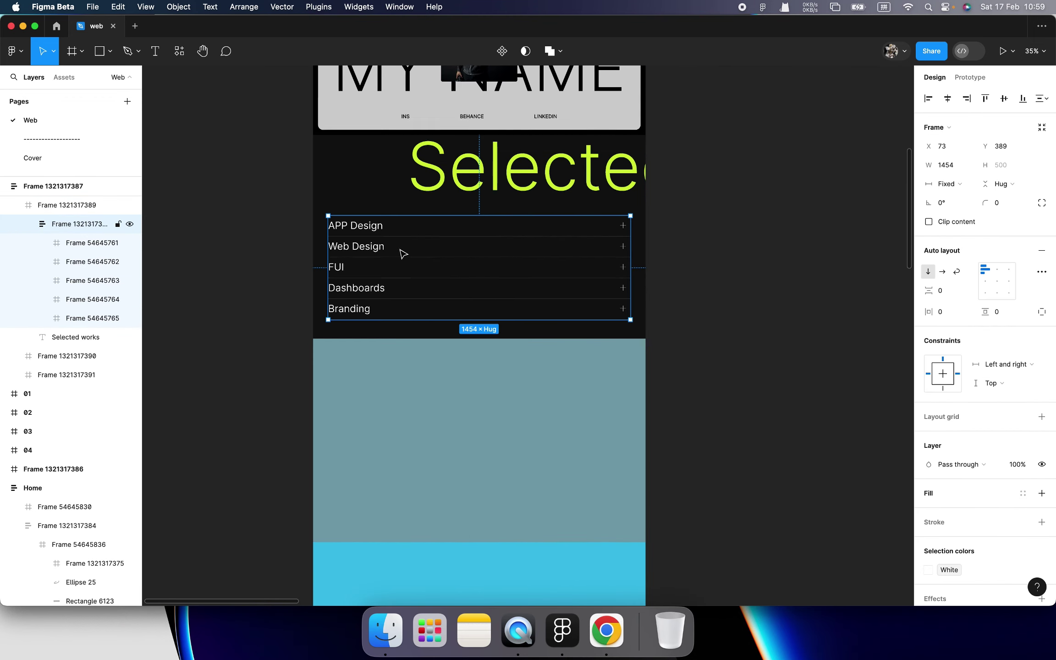
Examine the pasted services list row by row, including the Web Design text's constraints inside its row frame
scroll(390, 247, up, 3)
click(397, 218)
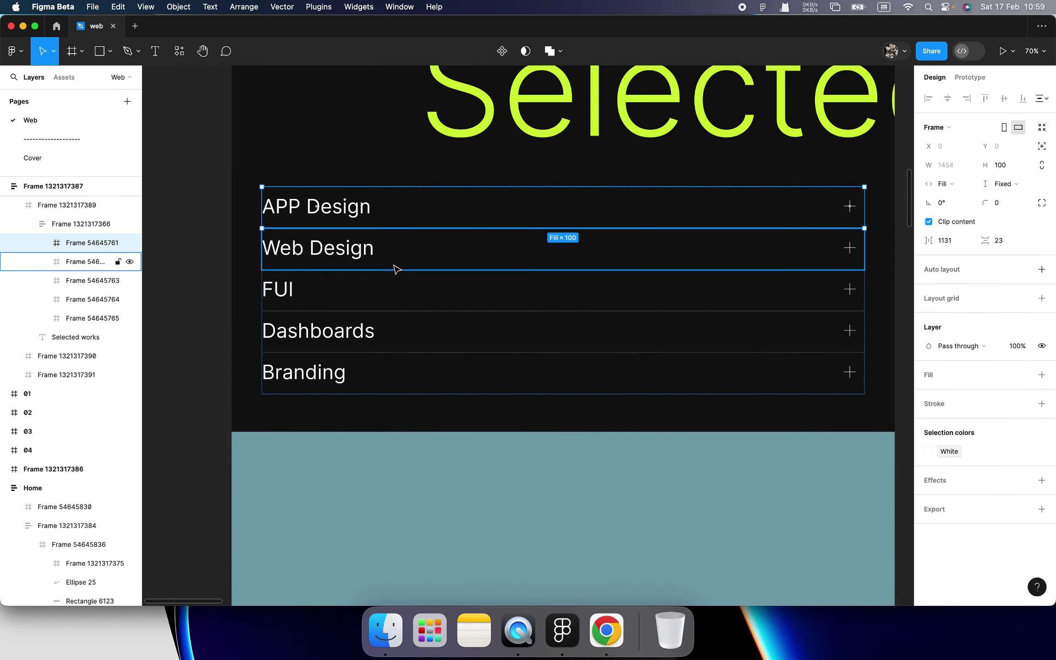
click(398, 265)
click(397, 300)
click(403, 339)
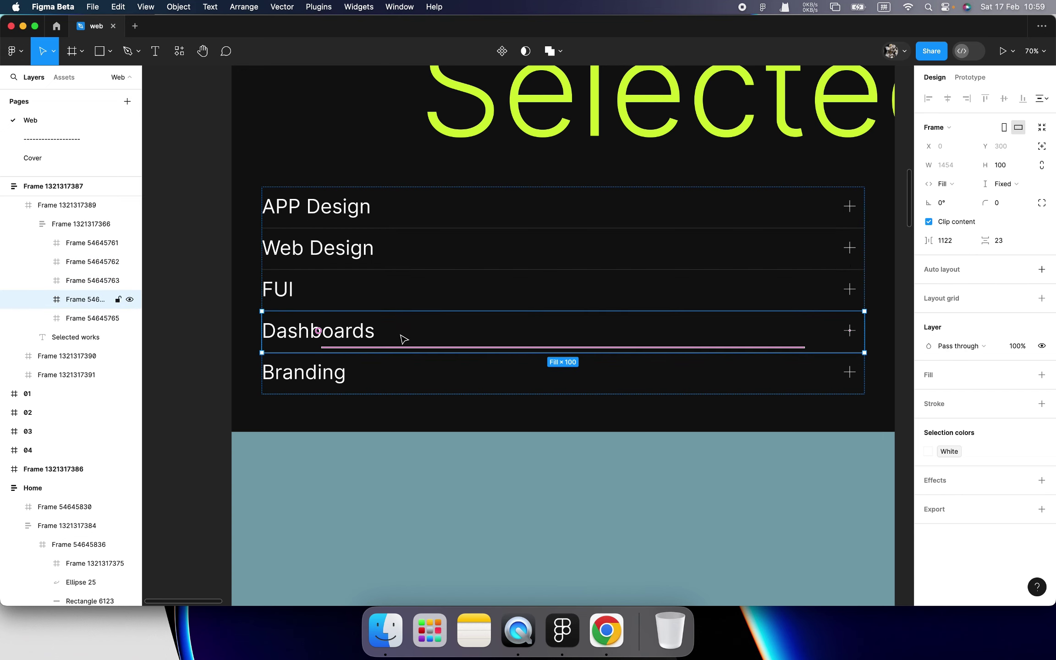
double_click(358, 251)
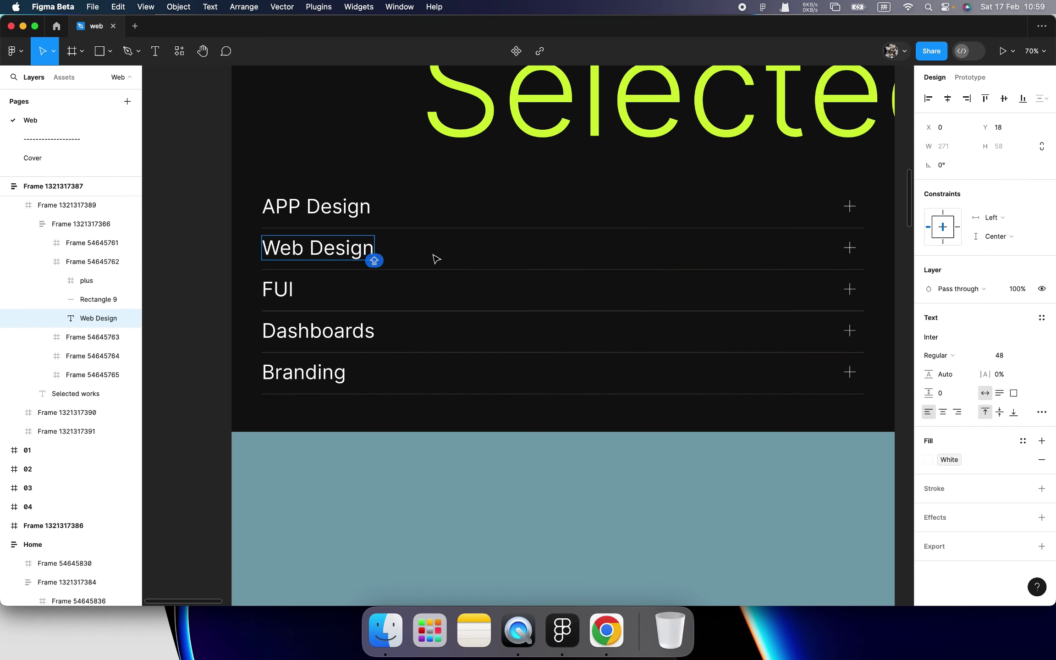
key(Escape)
click(401, 212)
click(402, 215)
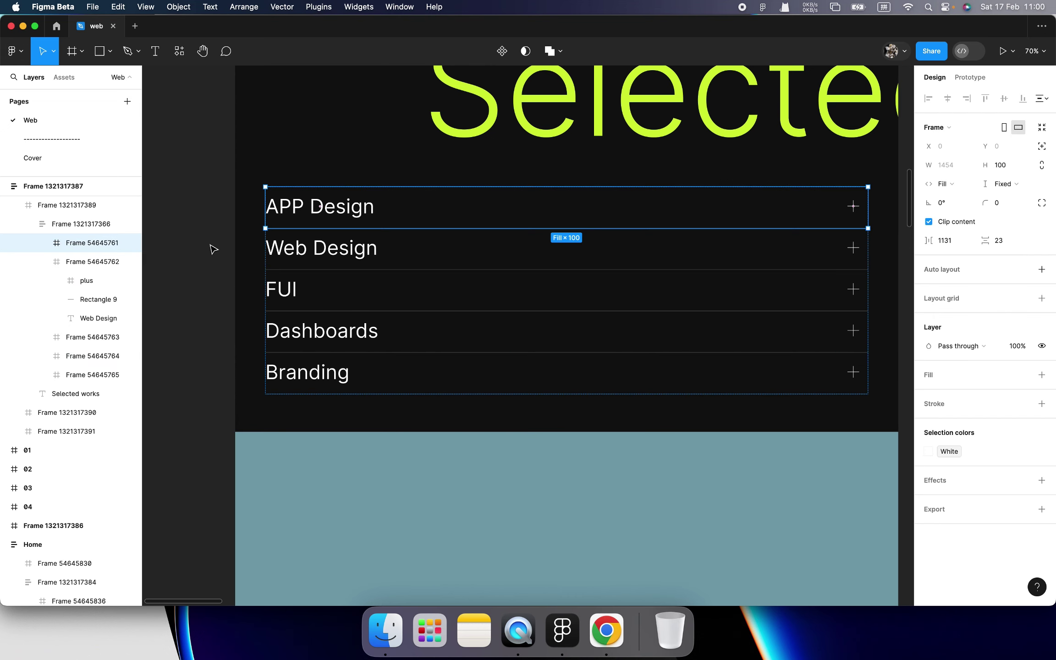
key(Escape)
Examine the tilted mockup image over Home's services list, including its rotation and constraints
scroll(416, 205, down, 5)
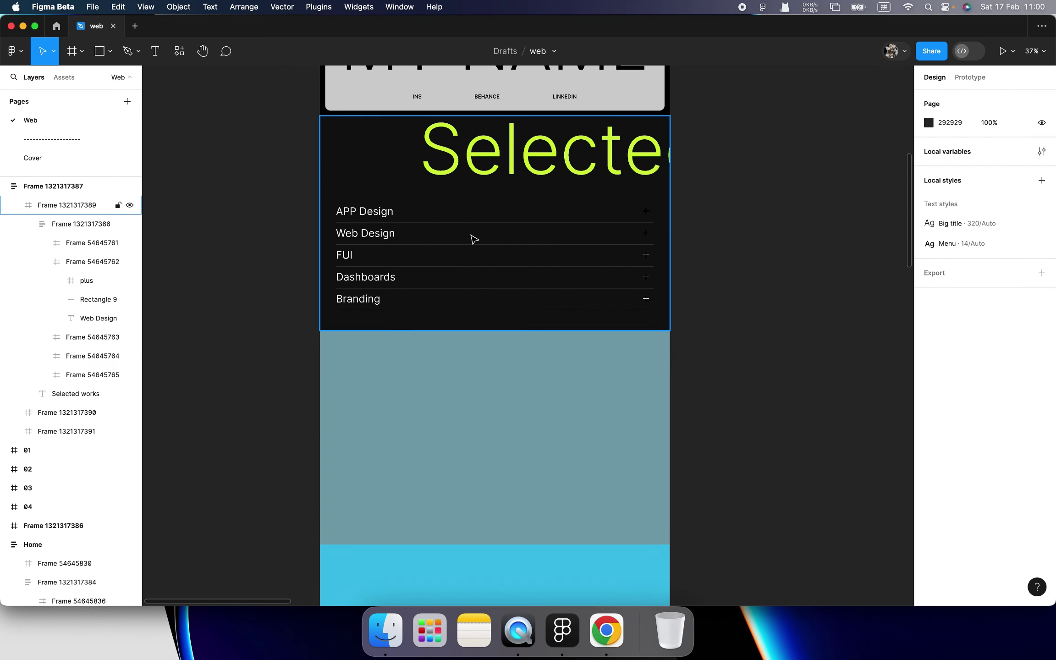
click(651, 317)
scroll(668, 317, down, 5)
click(700, 318)
scroll(701, 318, right, 4)
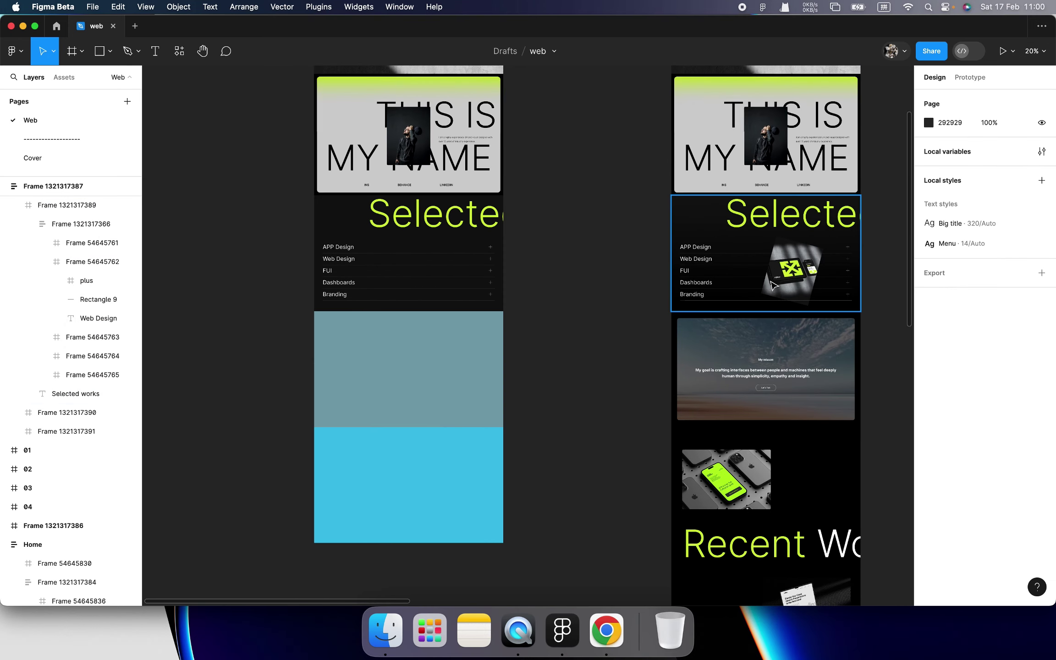
scroll(776, 306, up, 8)
click(775, 306)
scroll(752, 321, right, 3)
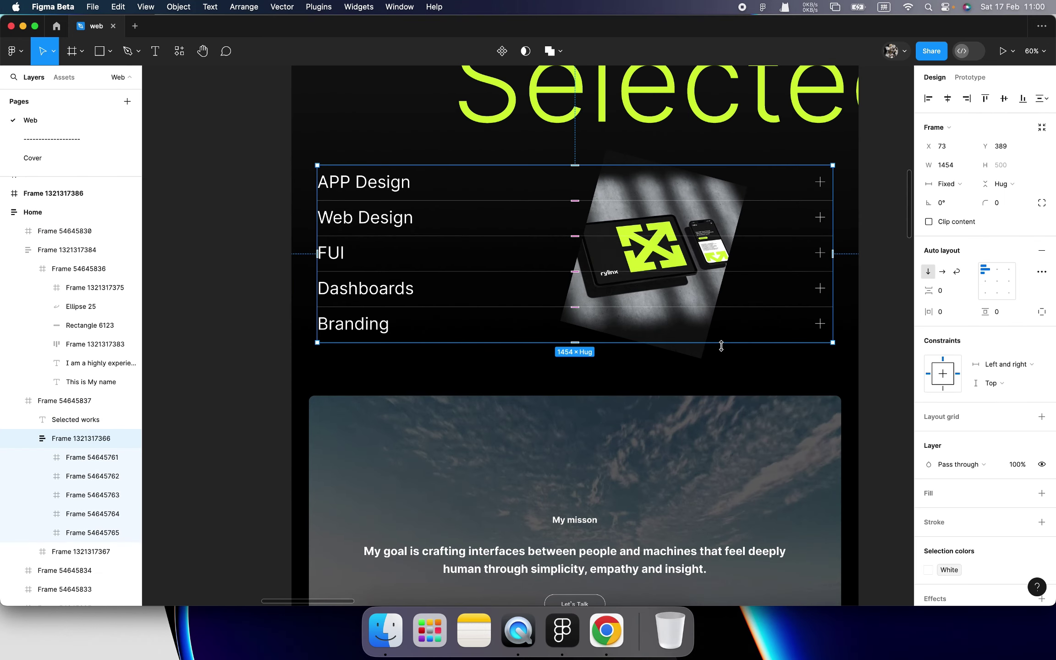
click(702, 358)
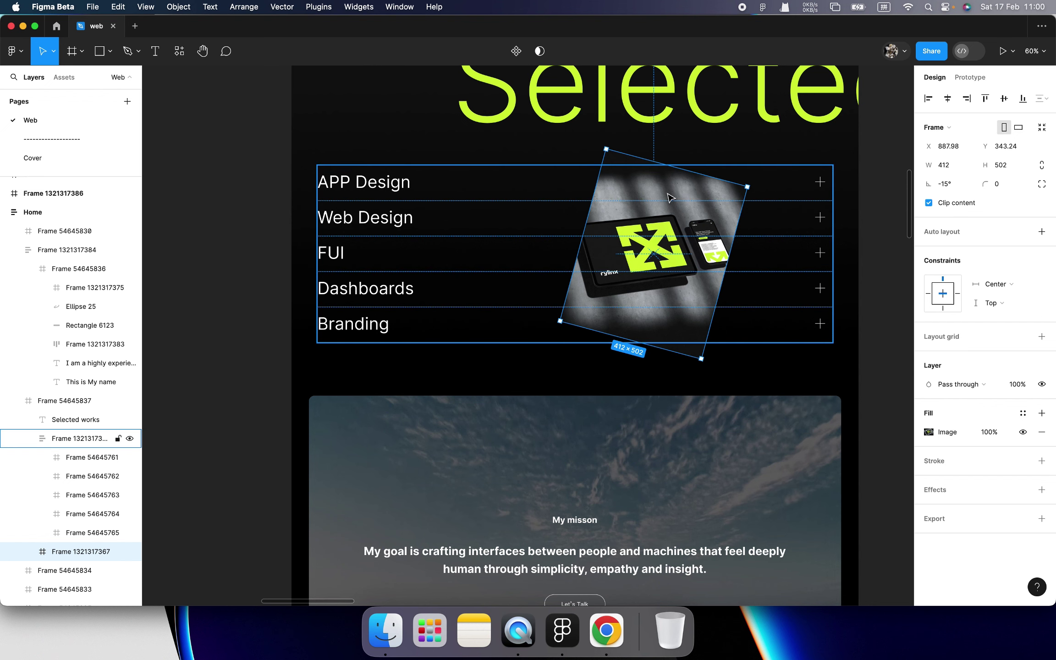
scroll(519, 239, left, 3)
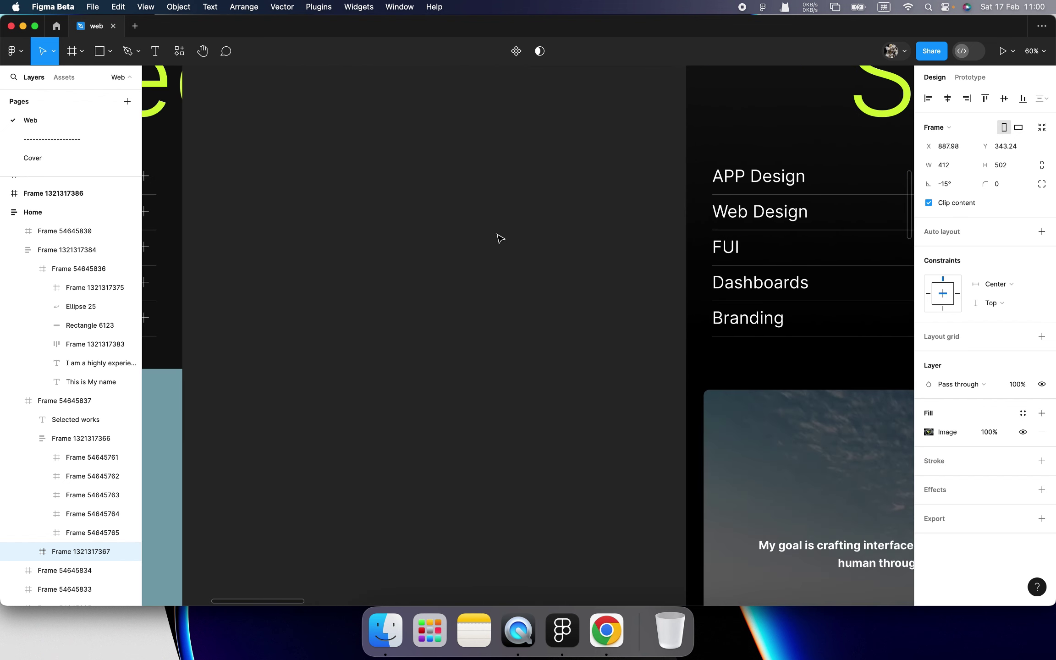
scroll(498, 239, down, 3)
click(481, 236)
scroll(321, 227, left, 2)
scroll(427, 260, left, 3)
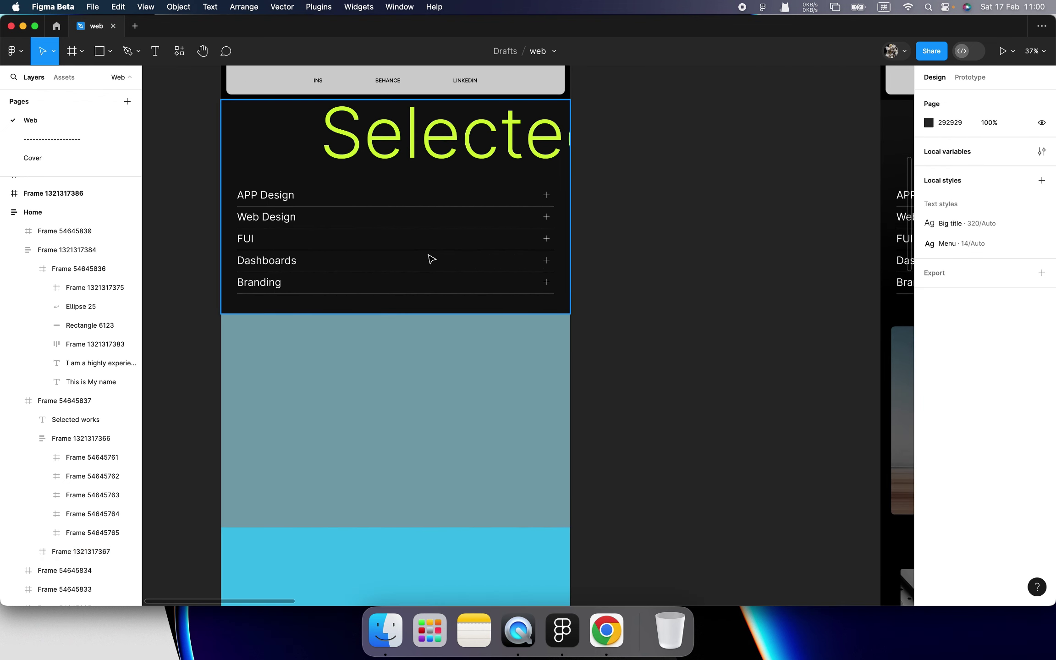
Delete the Dashboards row from the services list in the dark section
click(428, 238)
scroll(427, 238, up, 5)
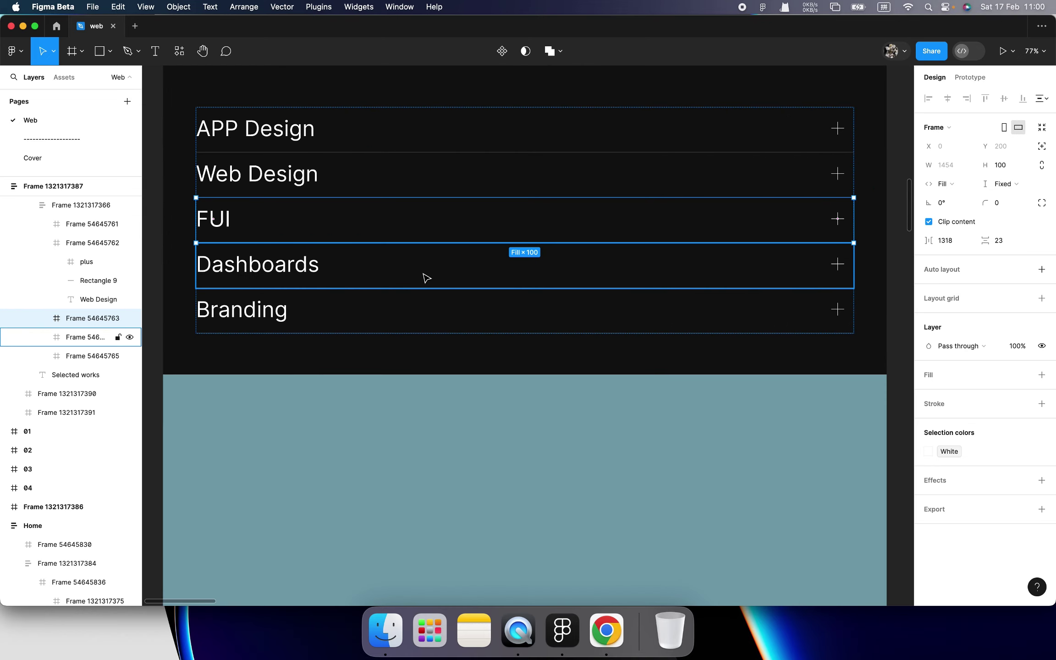
click(395, 271)
key(Delete)
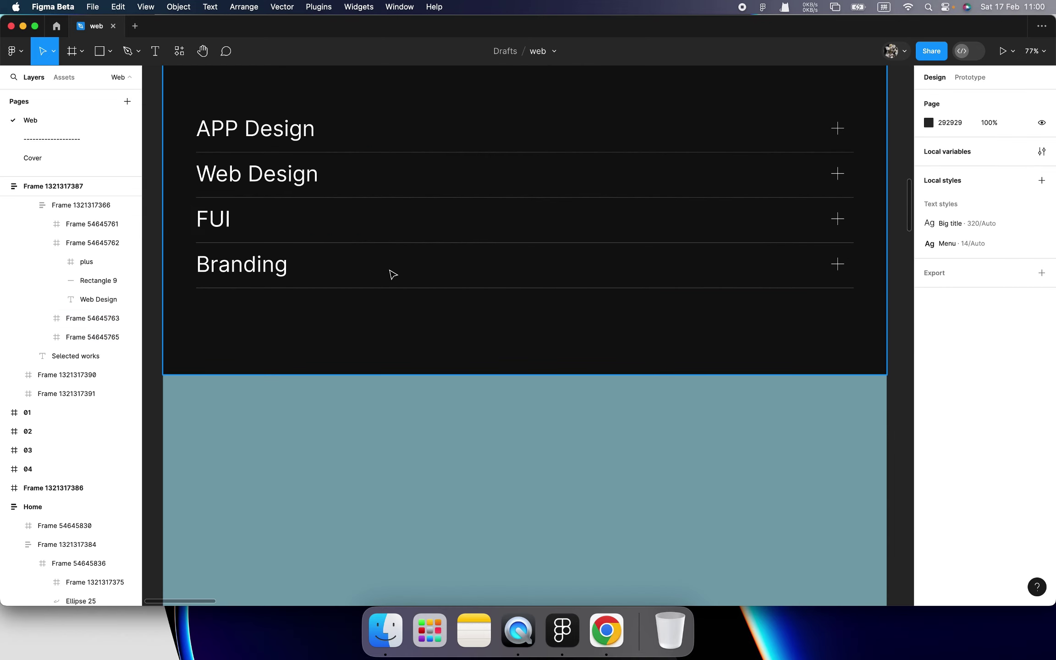
Duplicate the Branding row and change the upper one's text to "Flat design"
click(366, 277)
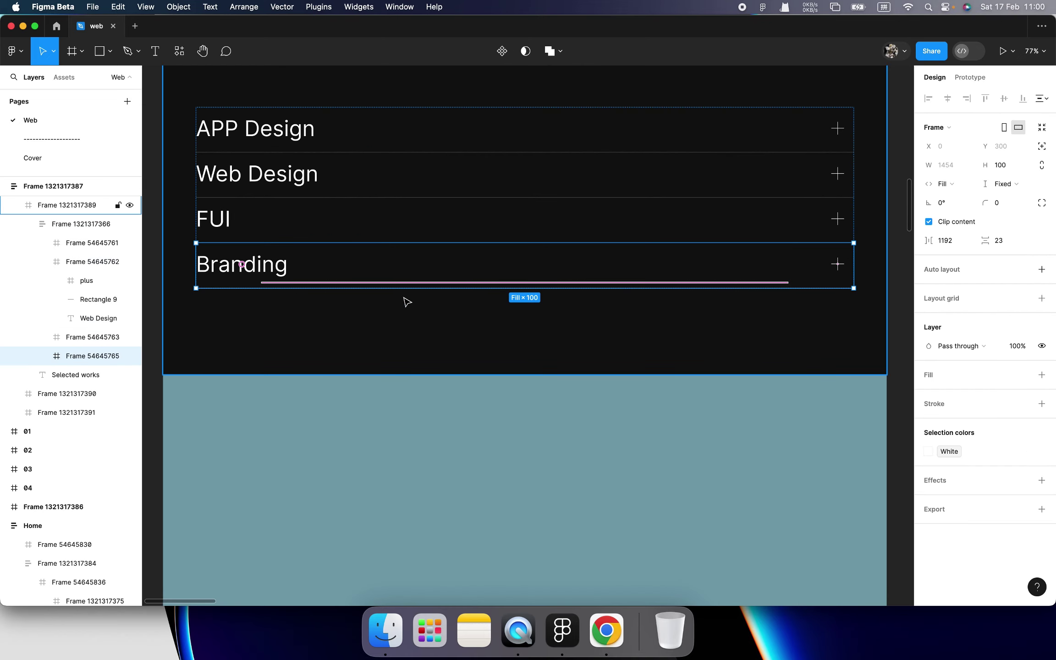
key(super+d)
click(360, 280)
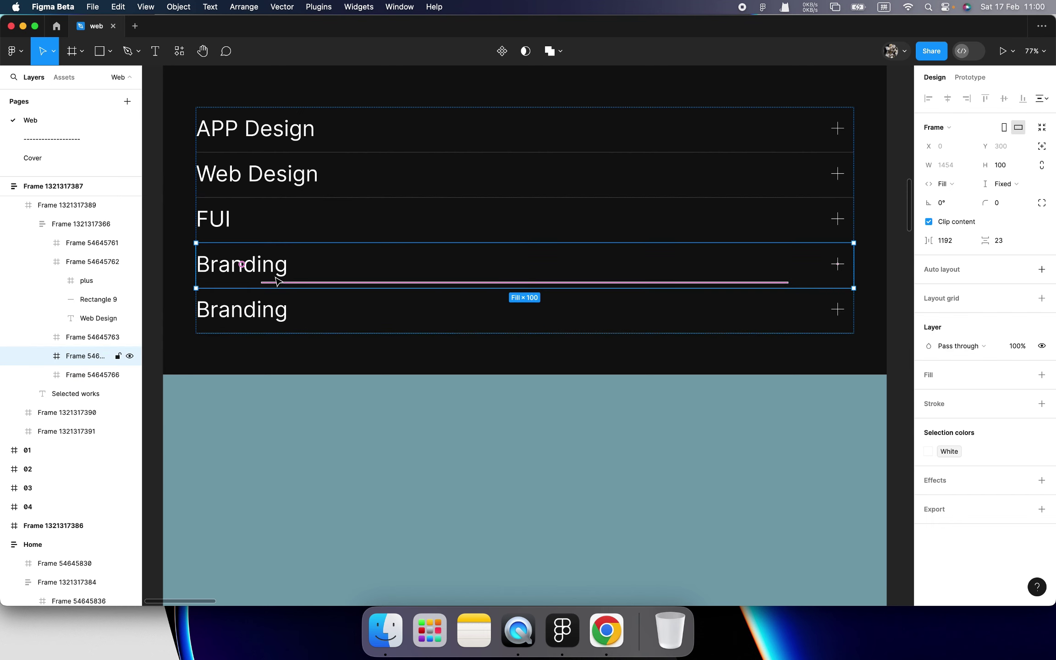
double_click(275, 277)
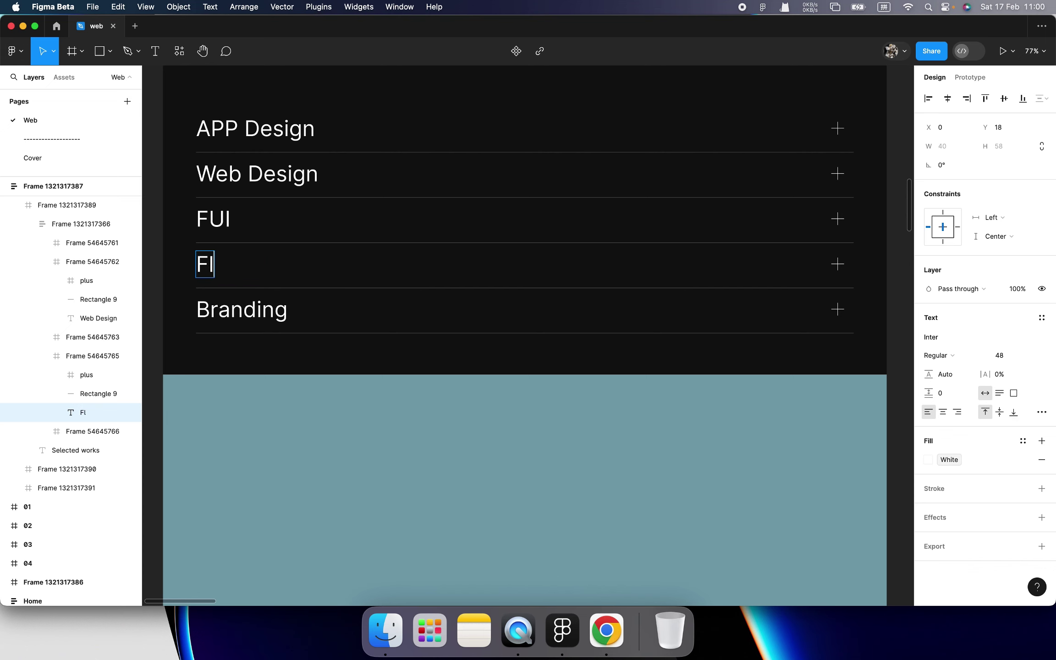
text(Flat design)
scroll(293, 292, down, 10)
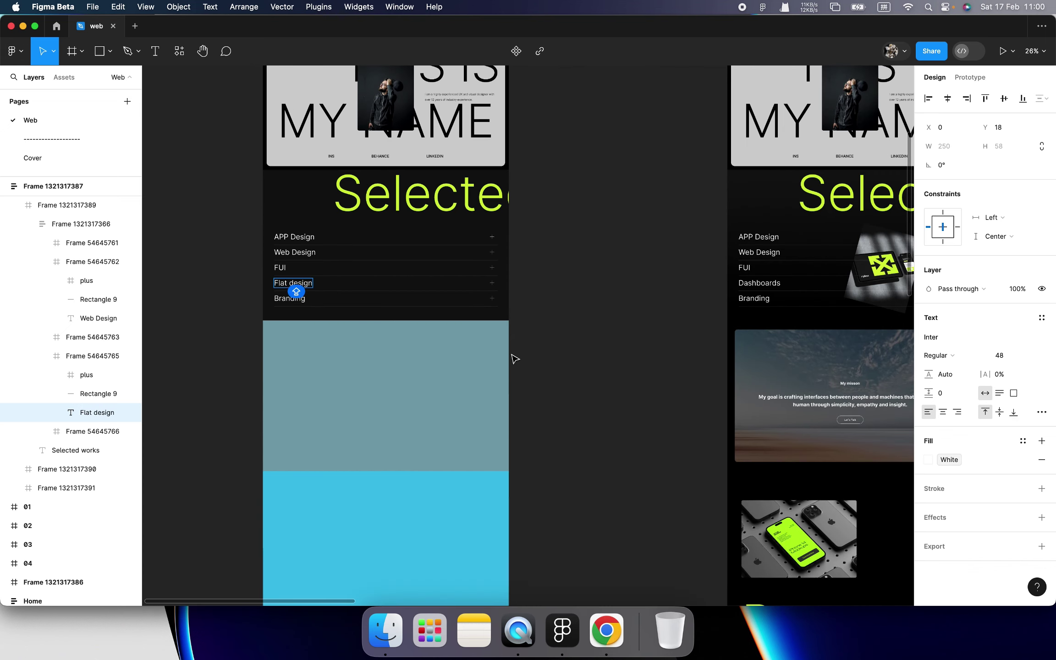
Change the fill of the grey-blue section below the services list to black, 000000
click(515, 356)
scroll(520, 359, down, 4)
click(438, 310)
scroll(441, 313, down, 3)
scroll(388, 227, up, 2)
click(347, 267)
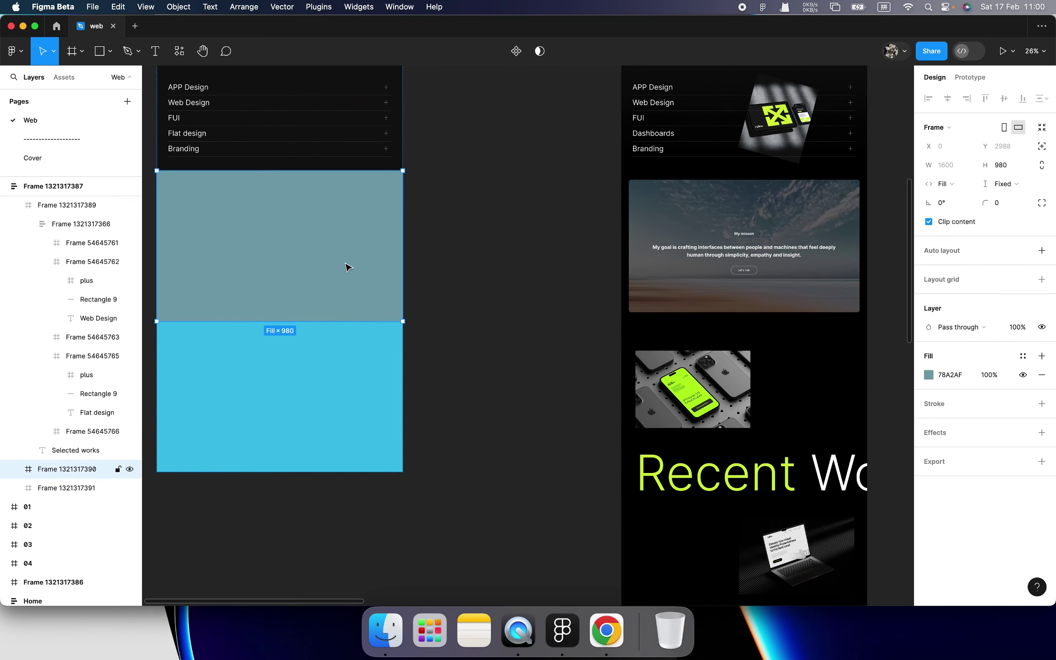
click(929, 376)
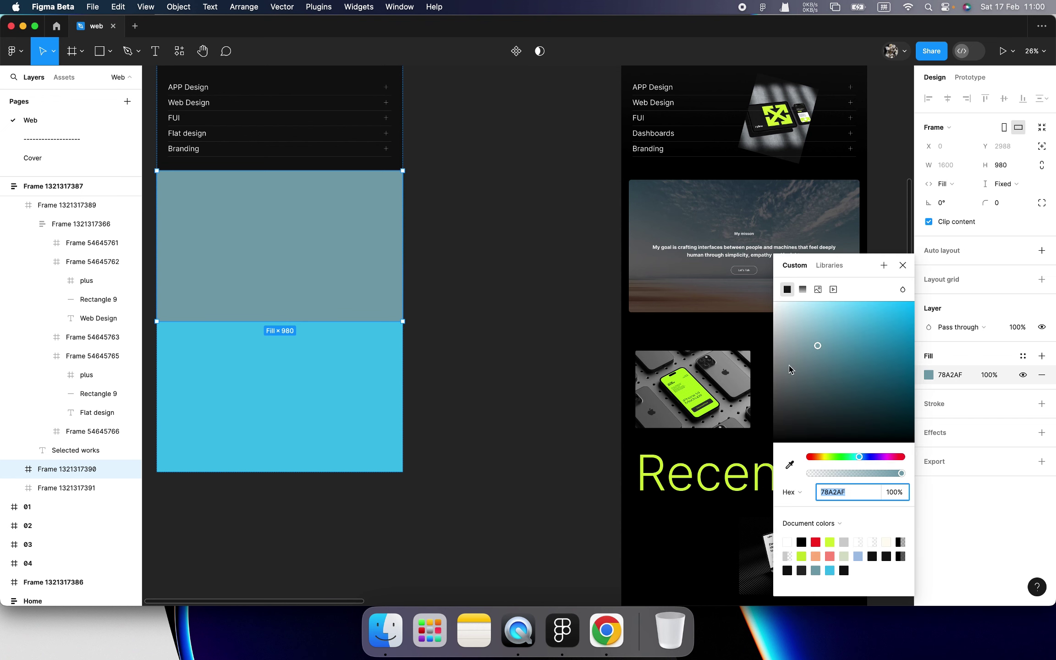
drag(790, 368, 759, 451)
scroll(544, 319, left, 3)
click(430, 248)
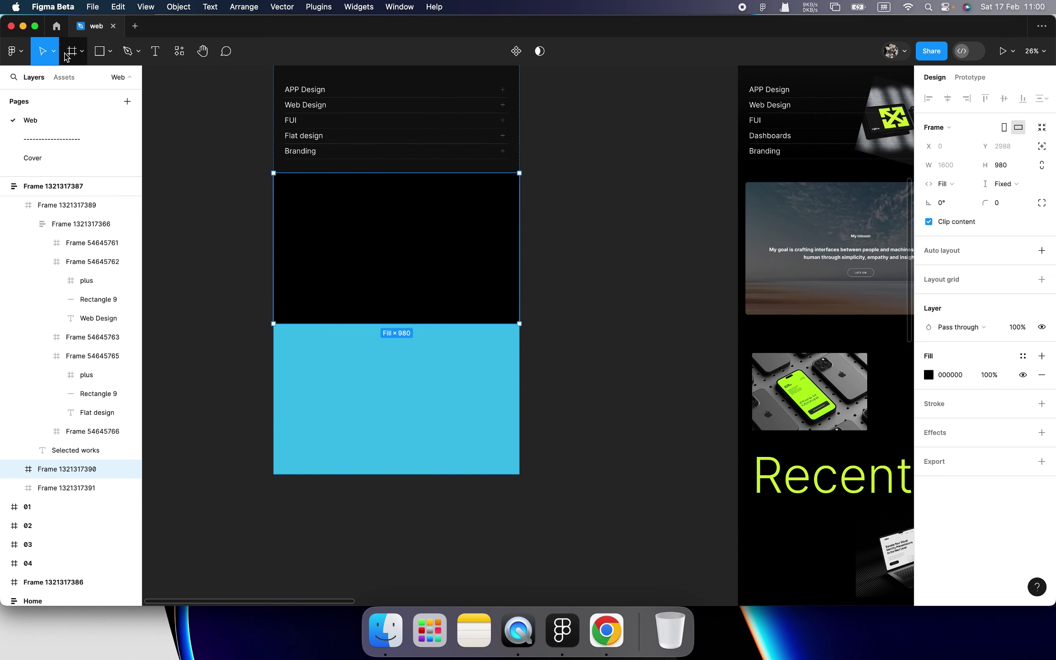
Draw a frame about 1418 by 843 inside the black section, leaving a margin on every side
key(f)
drag(291, 182, 510, 313)
scroll(550, 321, down, 3)
scroll(550, 321, right, 5)
click(1042, 413)
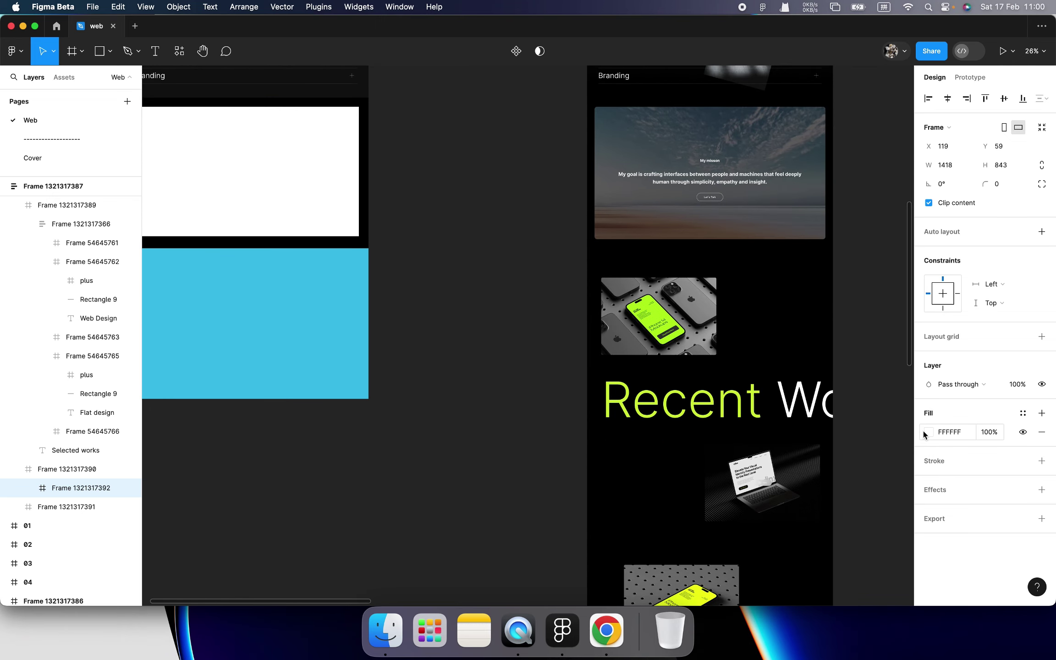
Compare the size and constraints of Home's "My misson" card with those of the new white frame
click(664, 207)
scroll(665, 207, up, 2)
scroll(697, 224, right, 3)
scroll(697, 224, up, 2)
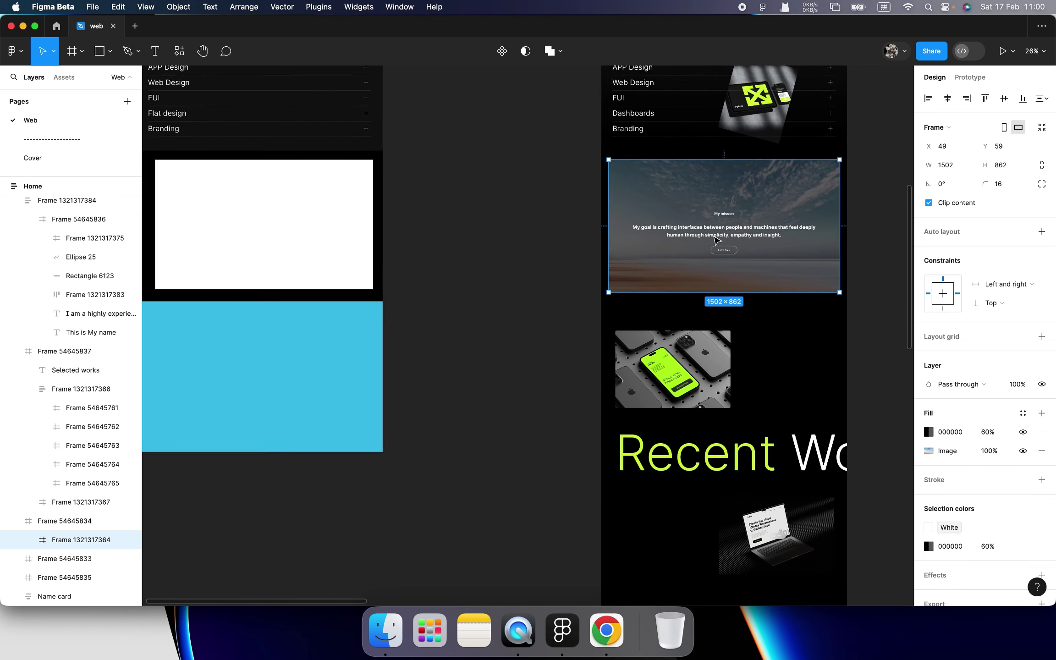
click(781, 178)
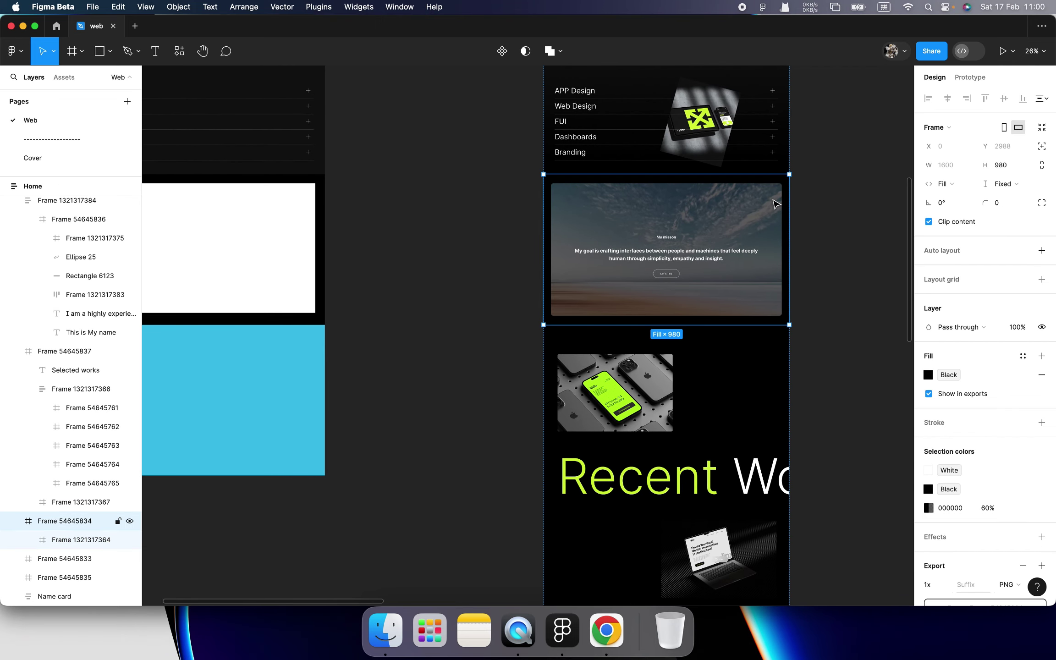
click(774, 208)
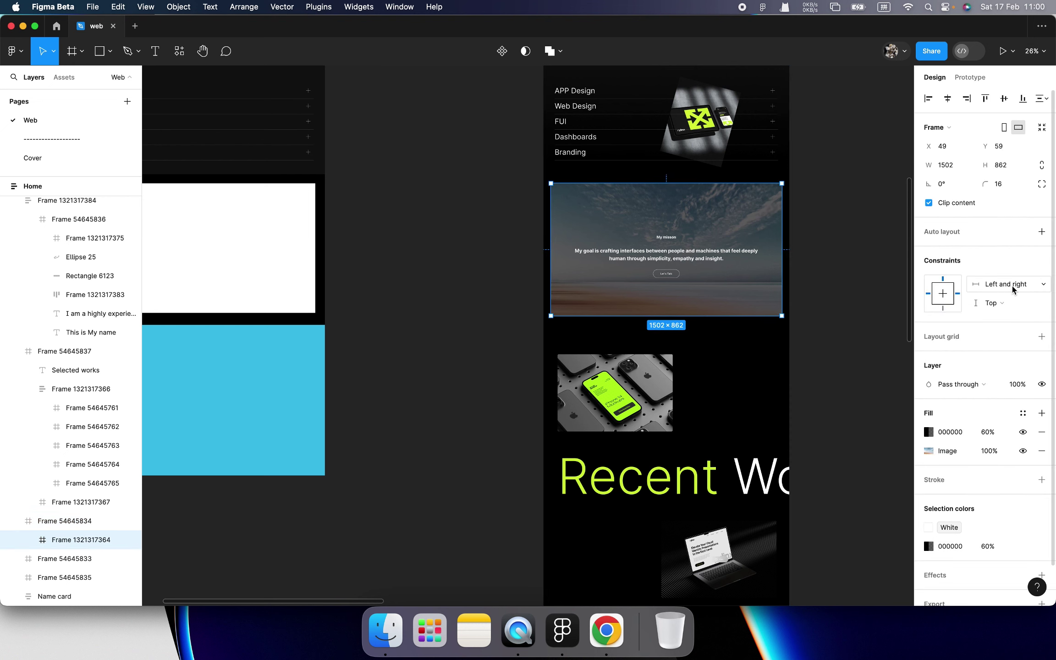
scroll(825, 284, left, 5)
click(615, 275)
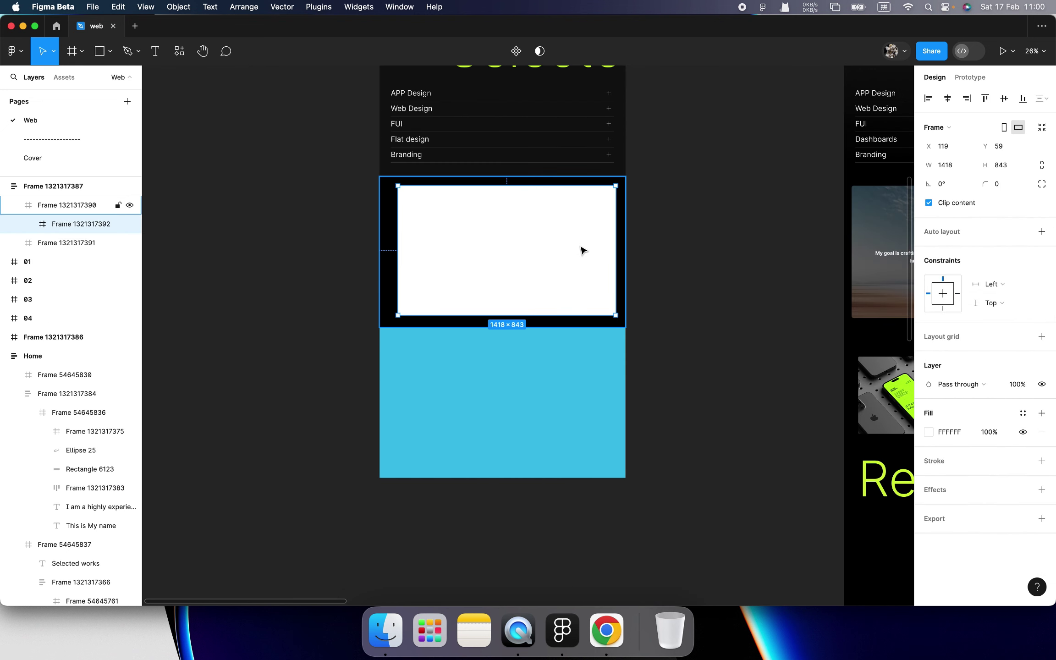
Centre the white frame within the black section both horizontally and vertically, and constrain it horizontally to Left and right
click(947, 100)
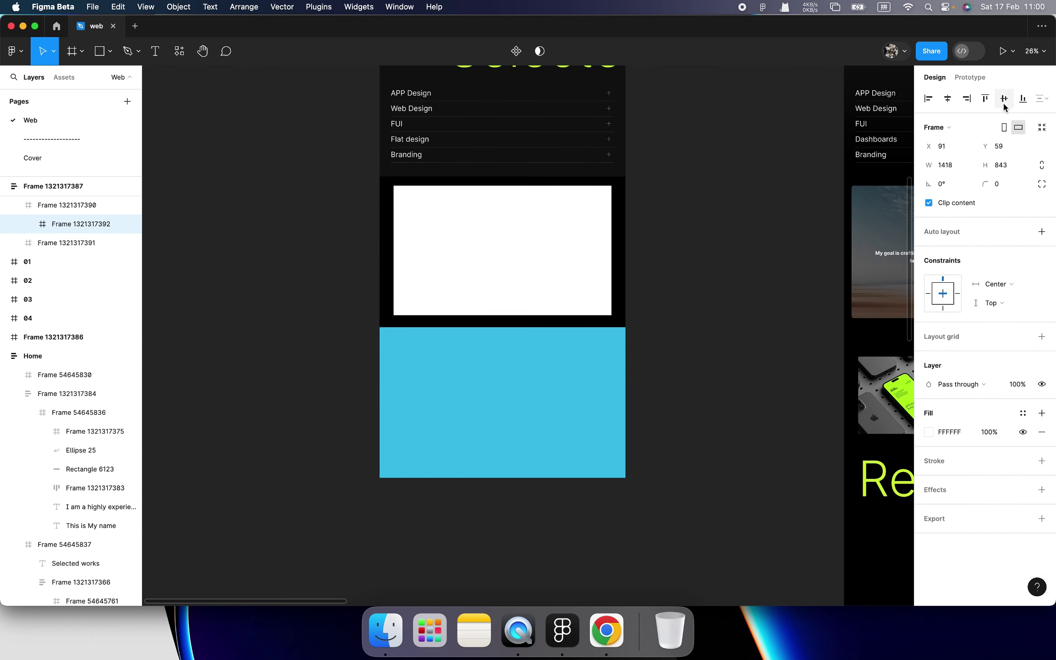
click(1006, 281)
click(1011, 264)
Set the white frame's corner radius to 10
scroll(610, 253, right, 3)
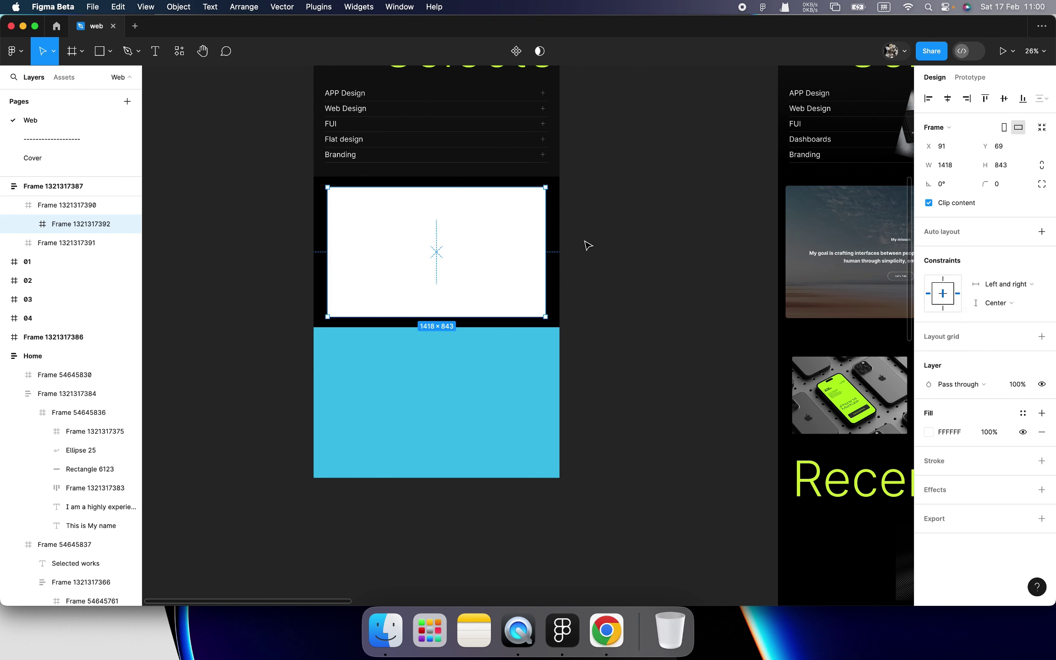
scroll(600, 247, right, 3)
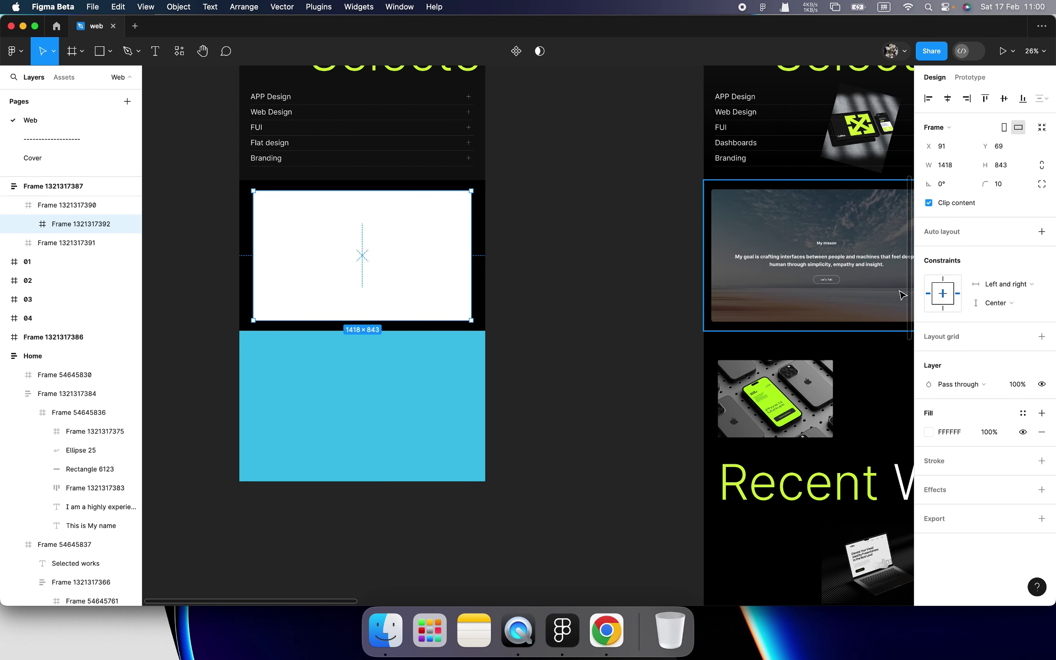
click(585, 263)
scroll(584, 264, down, 5)
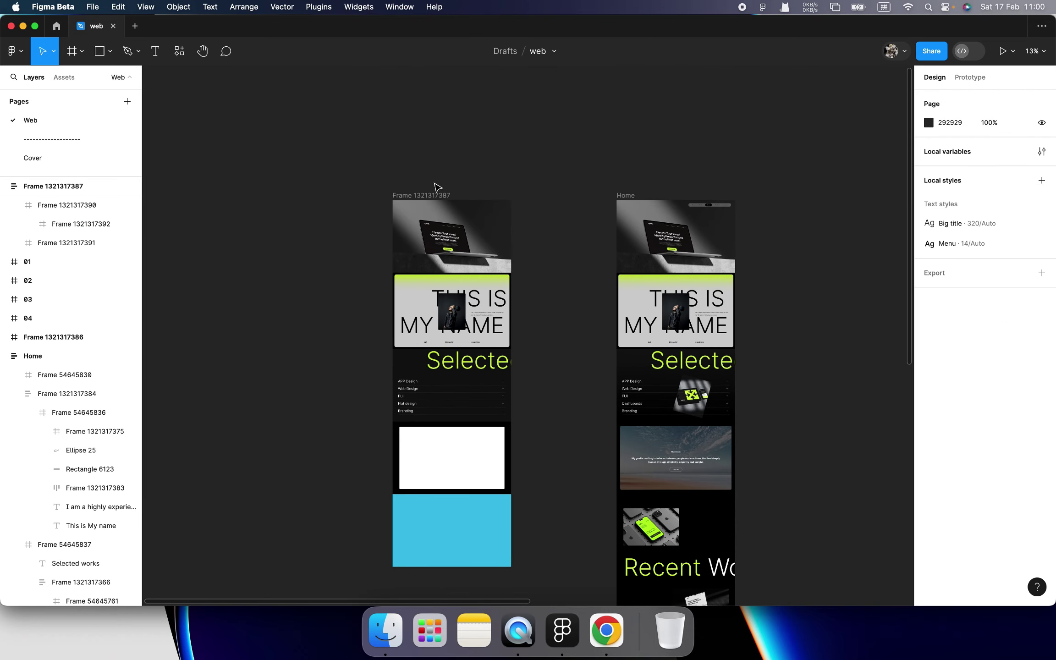
Try a different width for the page frame to test how the white frame's constraints respond
click(431, 193)
scroll(512, 351, up, 3)
drag(543, 374, 531, 394)
scroll(550, 389, down, 3)
Widen the white frame inside the black section to about 1482
click(481, 313)
click(500, 325)
scroll(500, 325, up, 5)
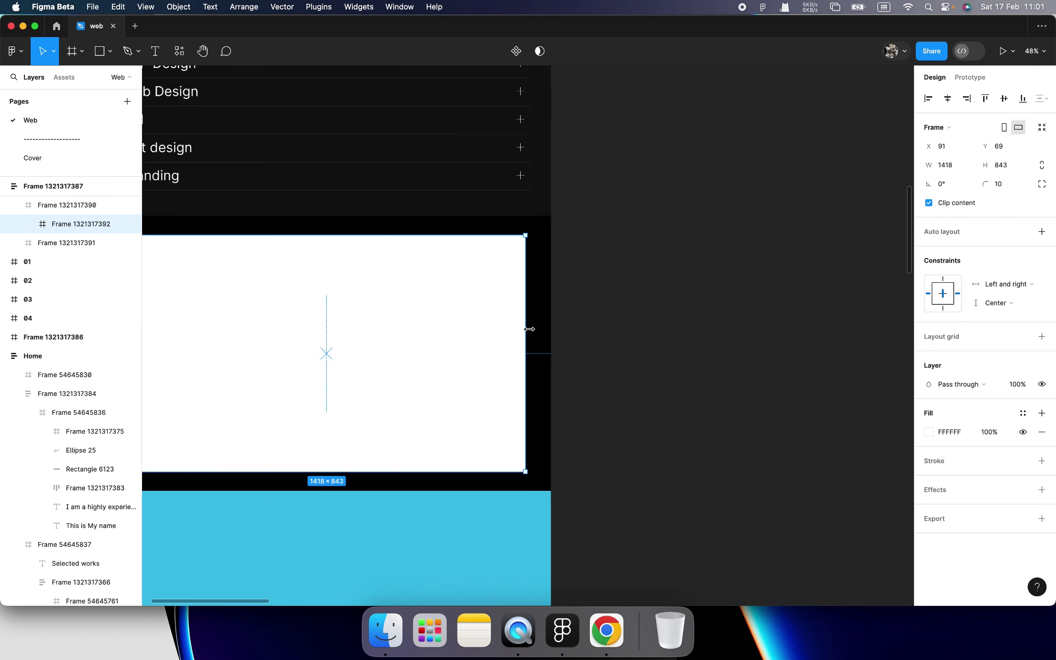
drag(525, 329, 542, 328)
scroll(542, 369, left, 5)
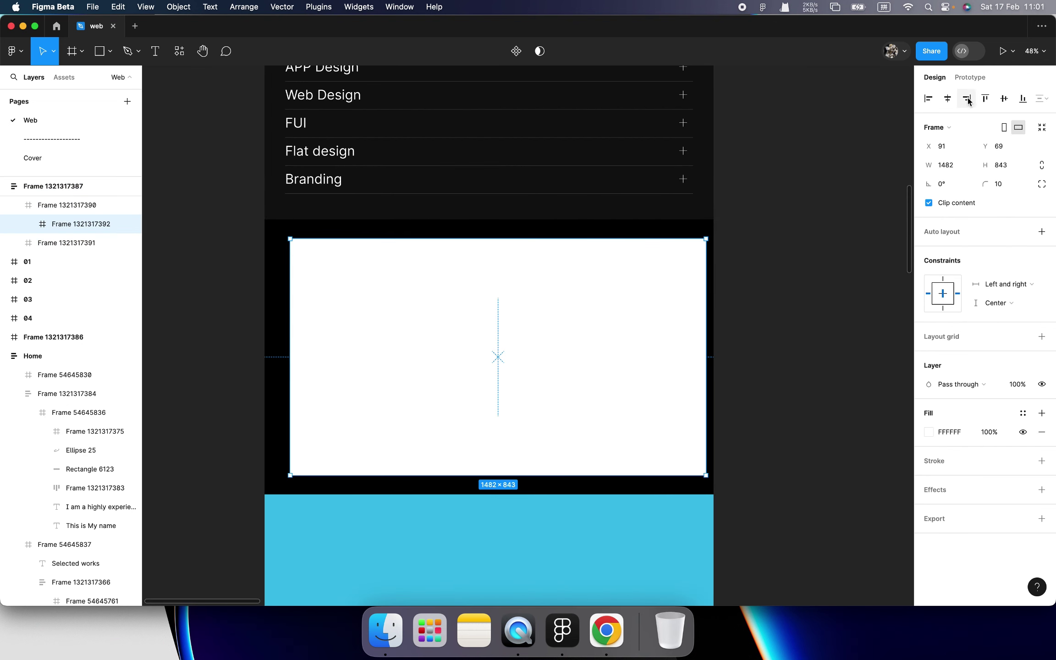
Recentre the widened white frame horizontally and set its horizontal constraint back to Left and right
click(948, 98)
scroll(734, 316, down, 3)
scroll(734, 317, right, 3)
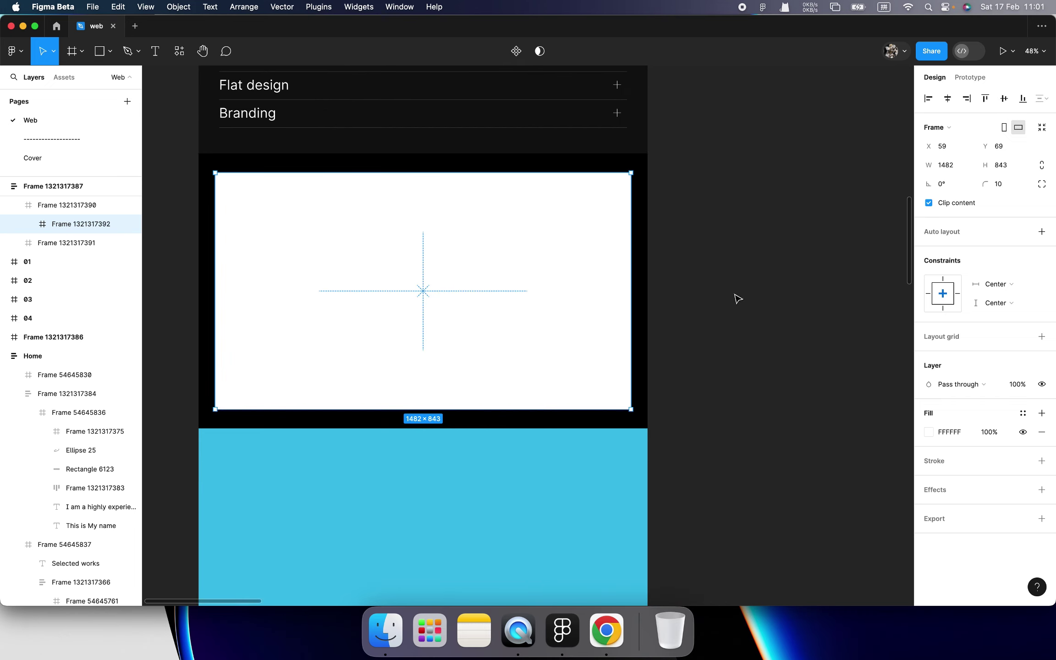
click(999, 286)
click(1004, 275)
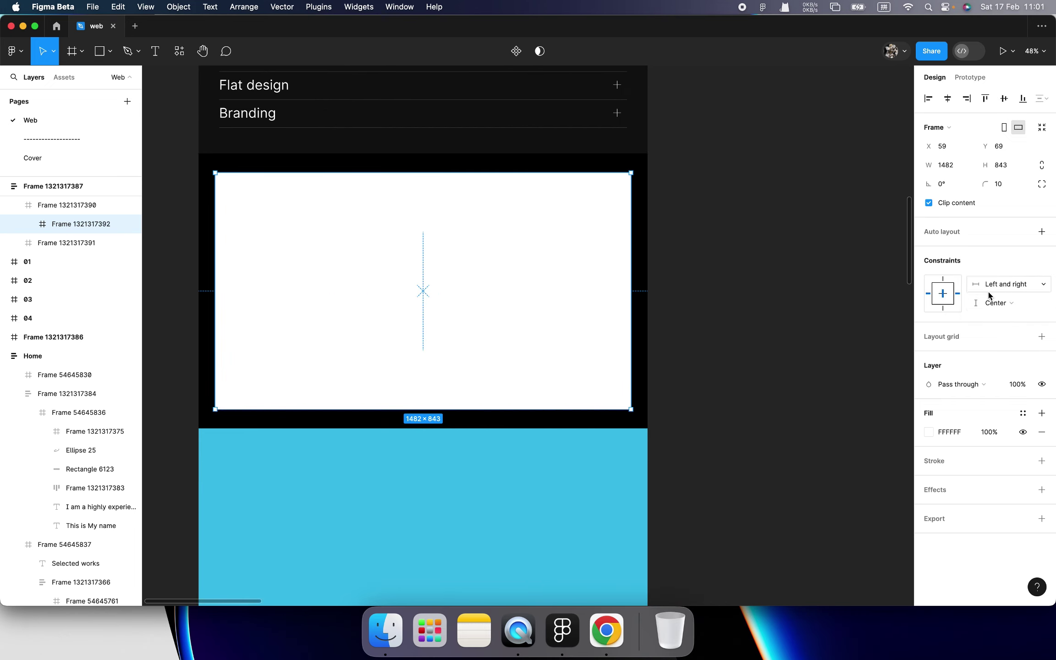
click(692, 316)
Examine the constraints of the mockup images and the "Recent Works" title in Home
scroll(539, 281, down, 5)
scroll(539, 281, down, 2)
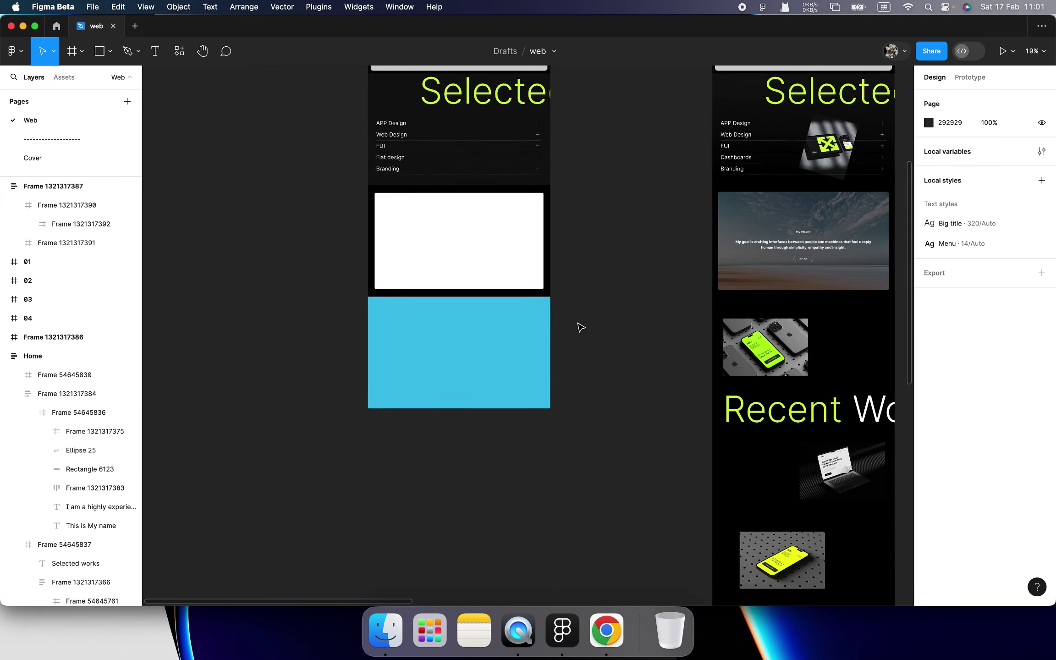
scroll(596, 326, down, 2)
scroll(597, 303, down, 3)
scroll(596, 303, right, 3)
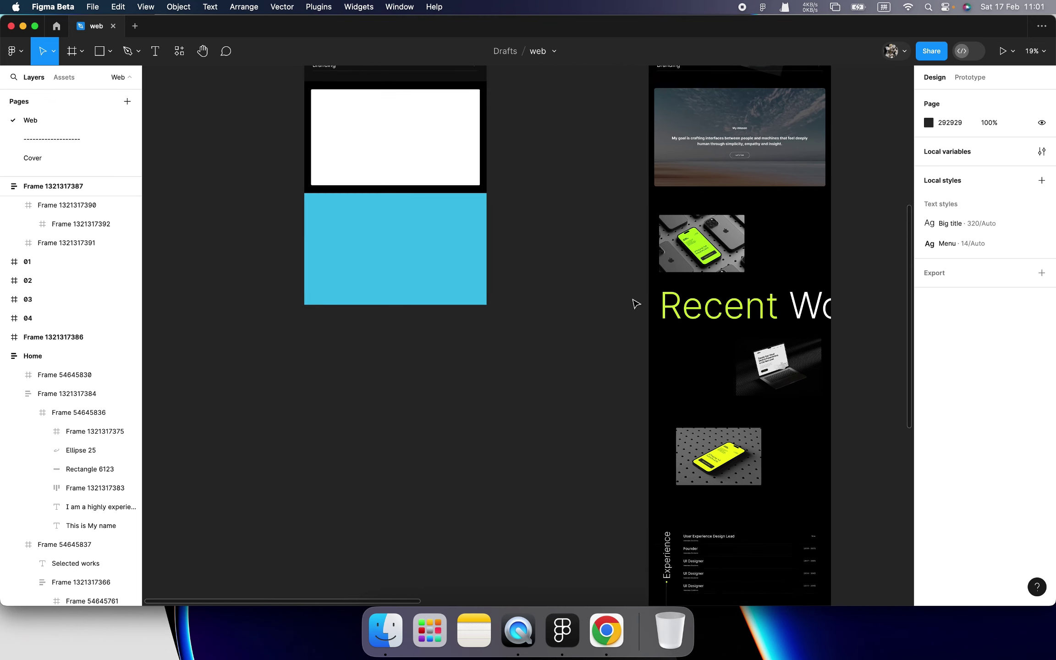
double_click(719, 256)
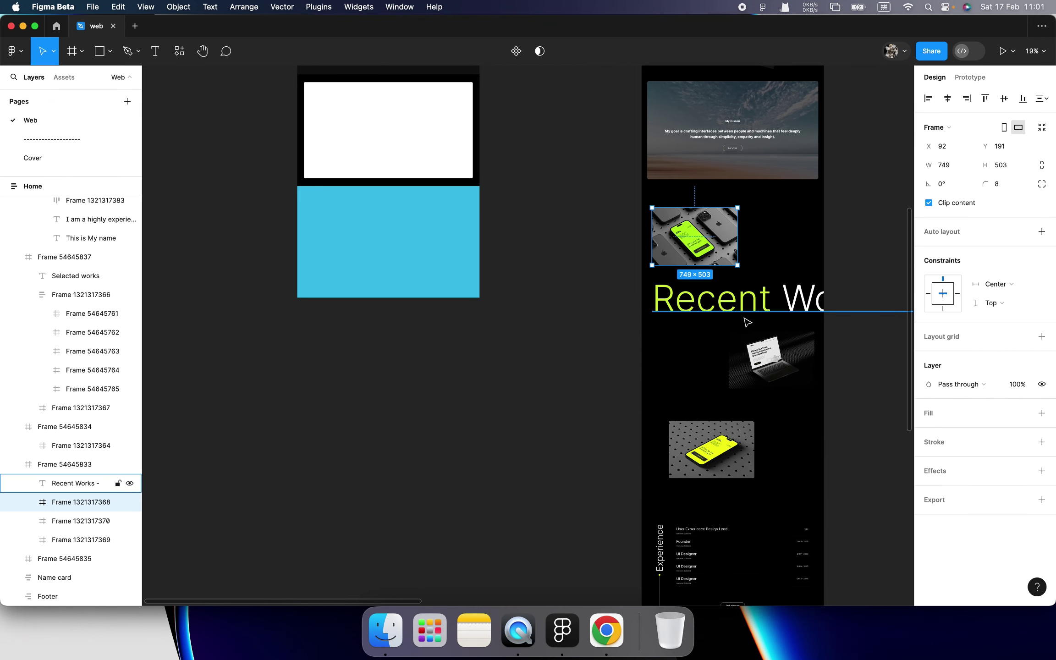
click(701, 366)
scroll(768, 385, down, 2)
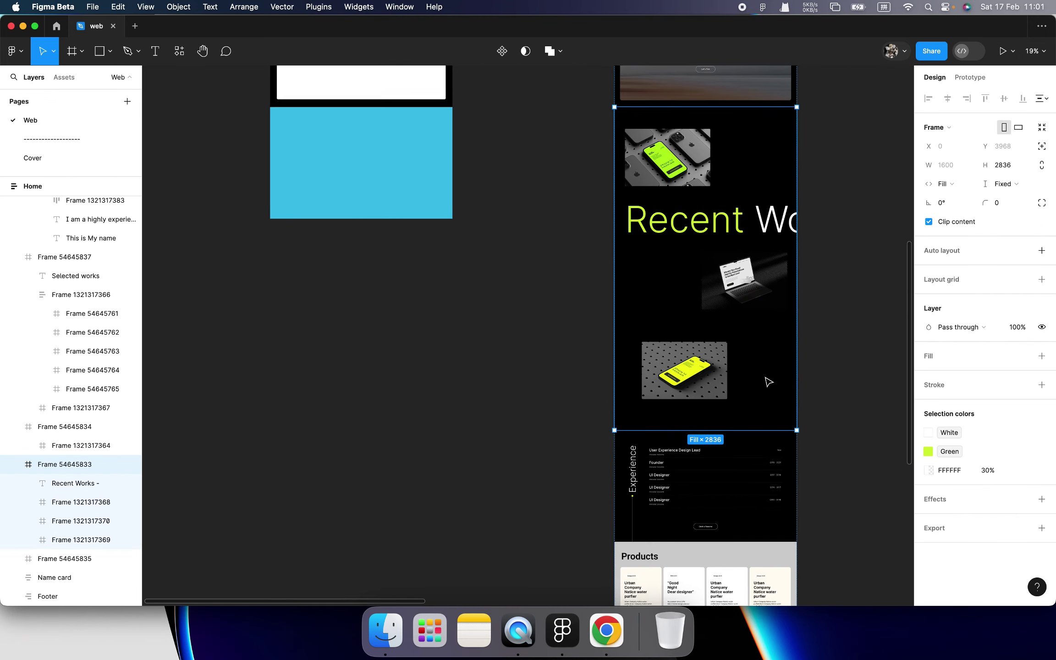
click(715, 301)
scroll(716, 304, up, 5)
click(625, 415)
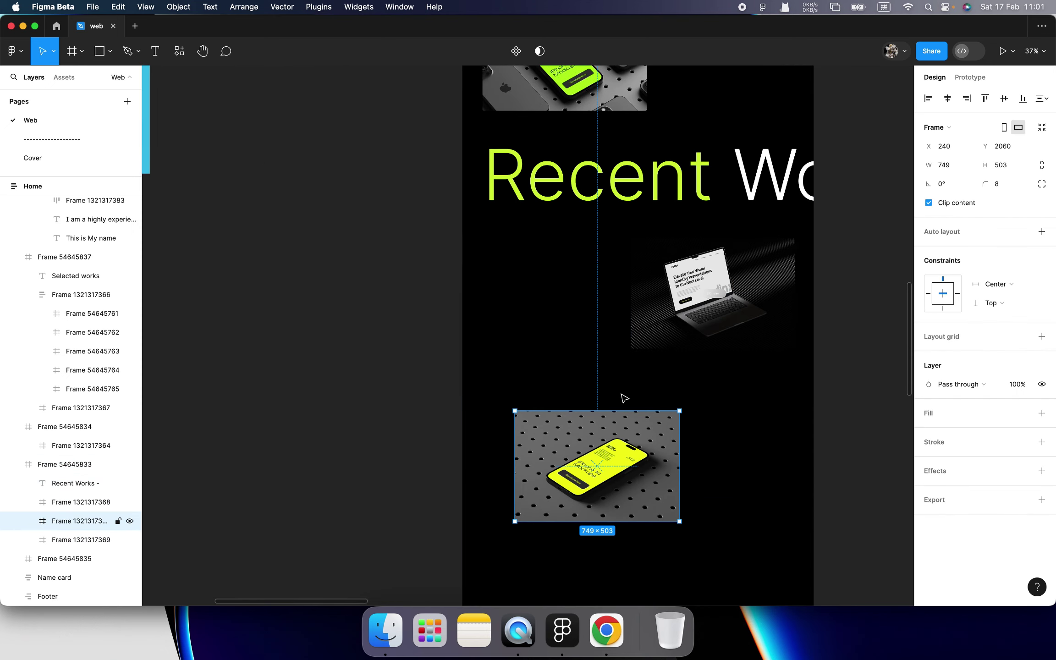
click(619, 179)
scroll(610, 275, up, 5)
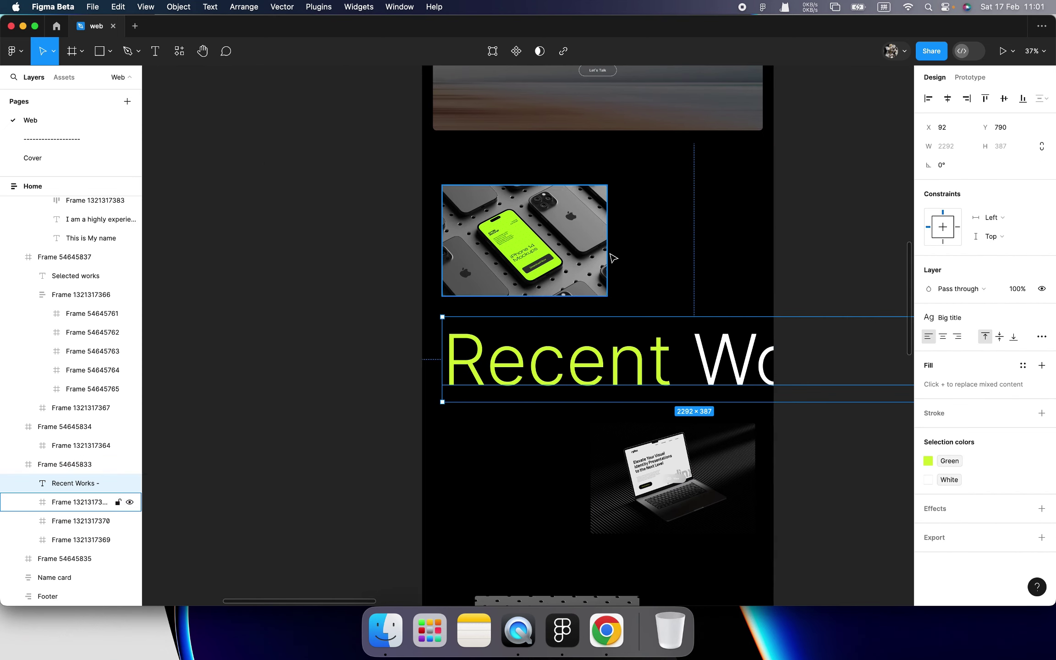
scroll(592, 321, up, 5)
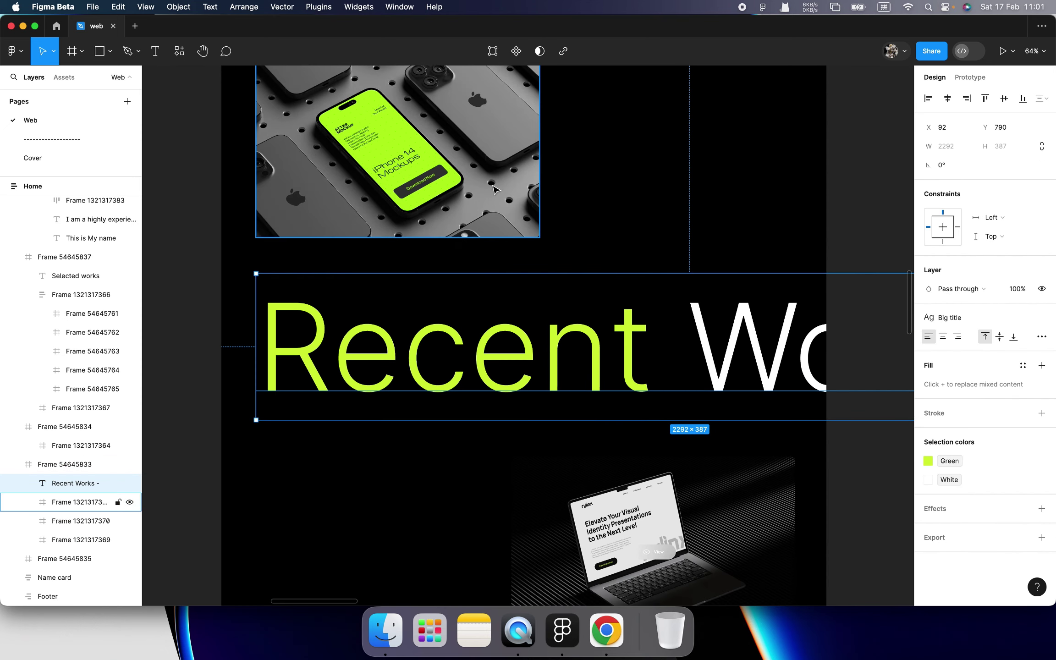
scroll(505, 195, down, 8)
scroll(538, 288, left, 5)
Copy Home's "Recent Works" section into the page frame and delete the blue placeholder section
click(586, 321)
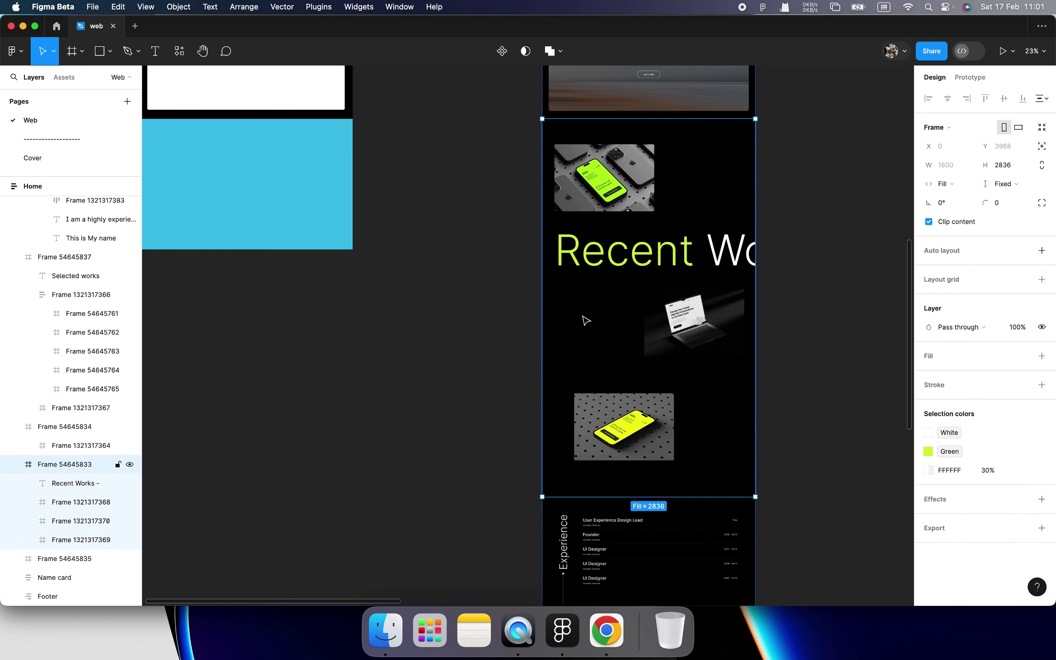
scroll(462, 287, down, 6)
click(429, 403)
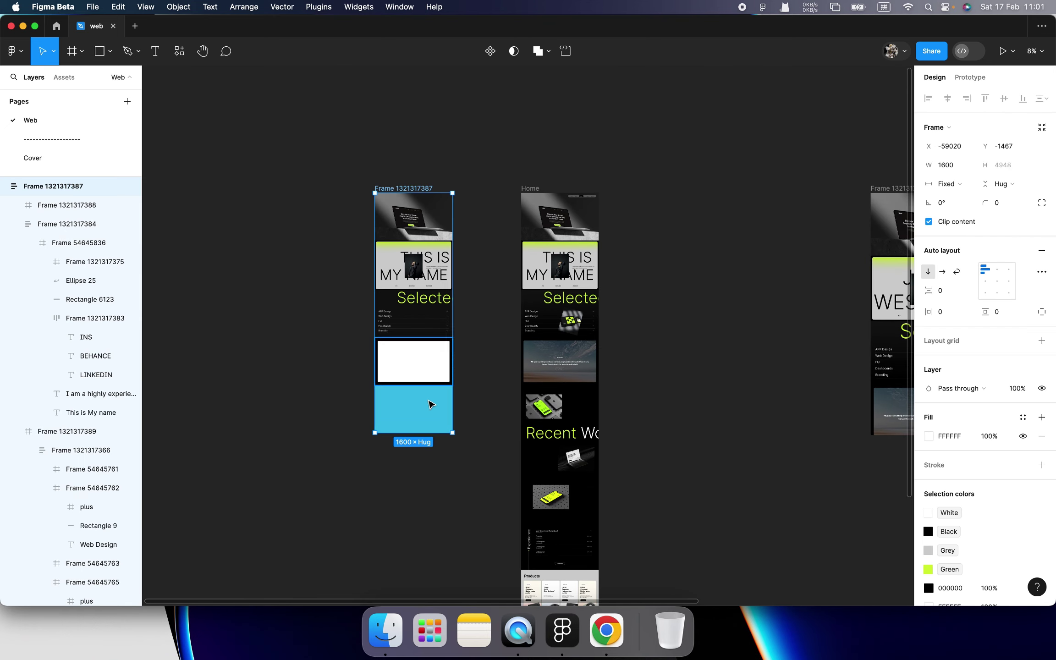
key(ctrl+v)
click(438, 420)
scroll(431, 417, up, 5)
key(Delete)
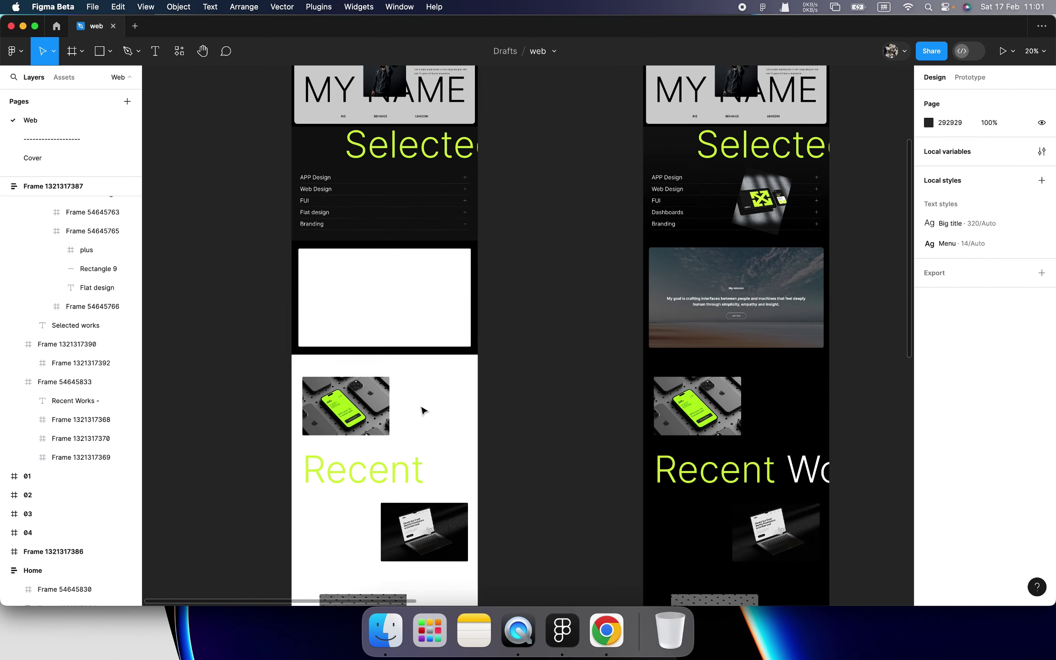
scroll(440, 394, down, 2)
Add a white FFFFFF fill to the pasted "Recent Works" section
click(441, 385)
scroll(455, 372, down, 3)
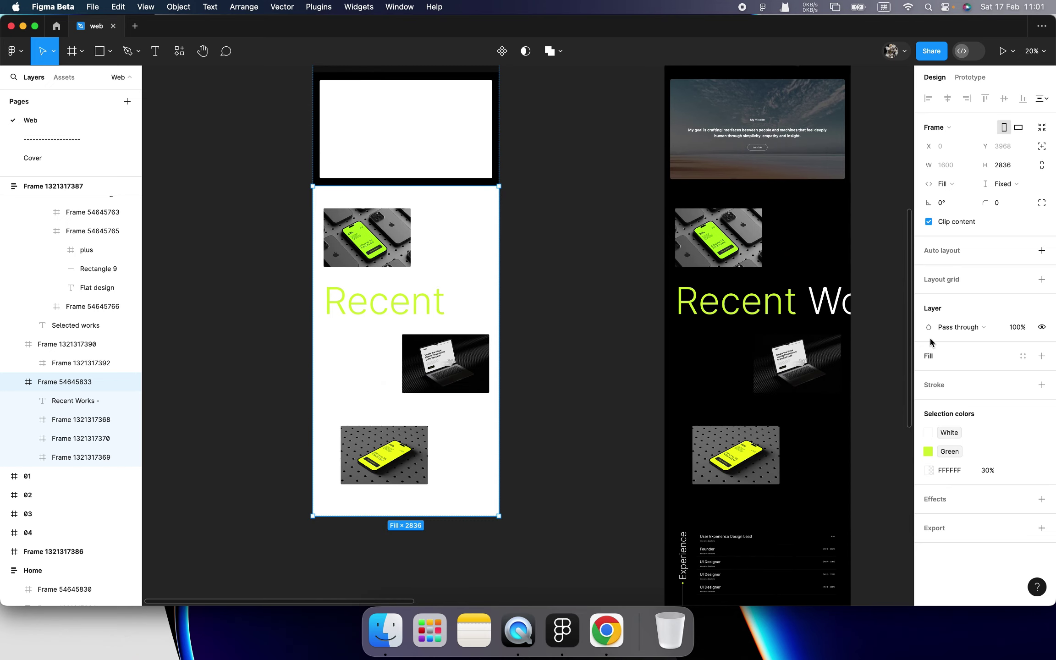
click(1042, 357)
click(929, 375)
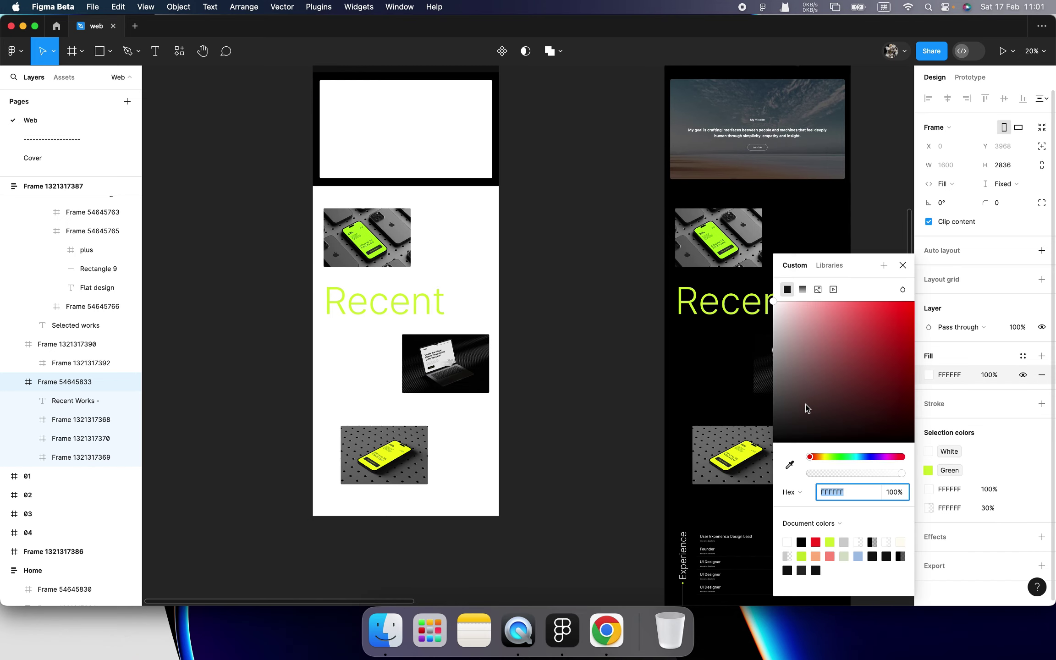
click(557, 318)
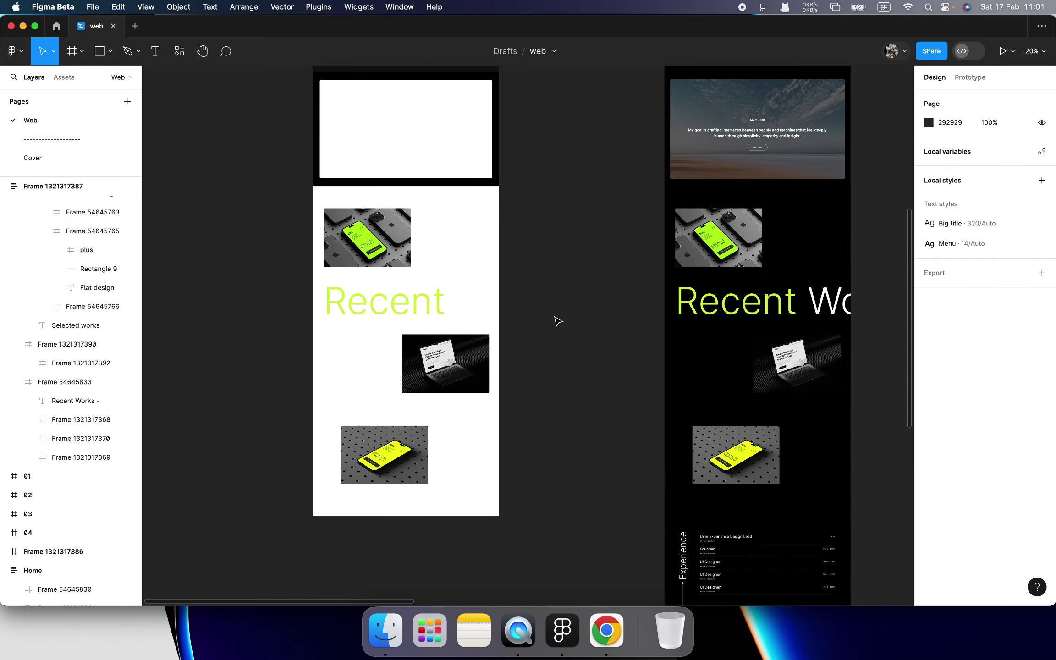
Change the fill of the whole page frame to black, 000000
scroll(345, 195, up, 5)
scroll(345, 195, up, 3)
click(328, 216)
scroll(782, 301, down, 6)
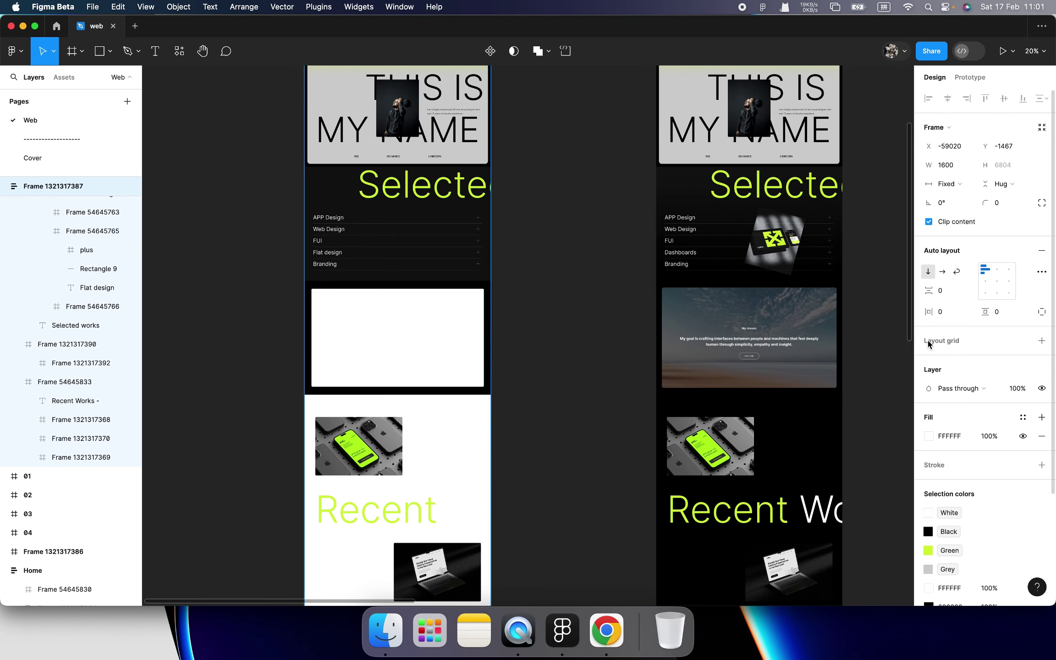
click(930, 309)
drag(873, 340, 738, 482)
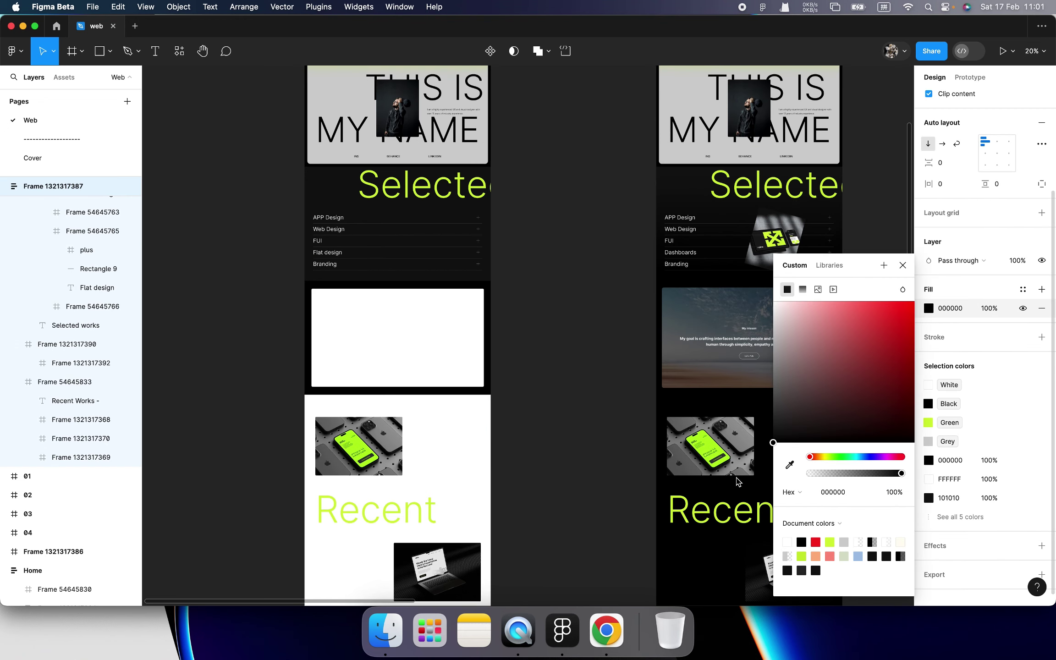
click(620, 429)
Remove the white fill from the pasted "Recent Works" section
scroll(448, 348, down, 3)
click(447, 345)
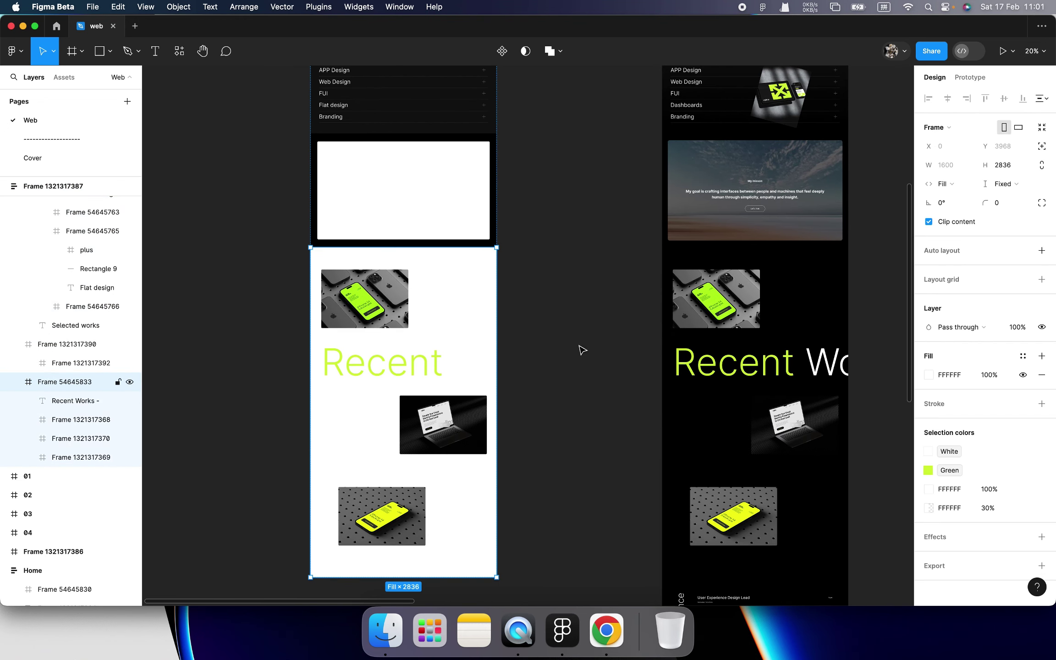
click(1040, 378)
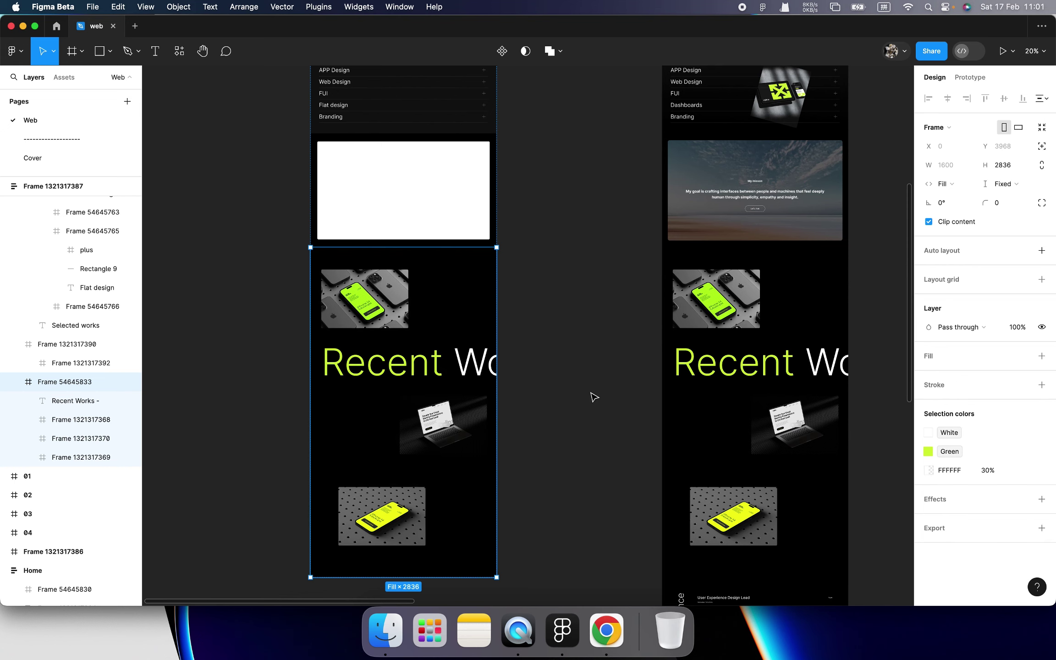
Review the rebuilt page's sections from the name card to "Recent Works" and compare them with Home
scroll(593, 394, down, 3)
scroll(577, 389, up, 3)
click(563, 387)
scroll(434, 300, up, 1)
scroll(435, 300, up, 5)
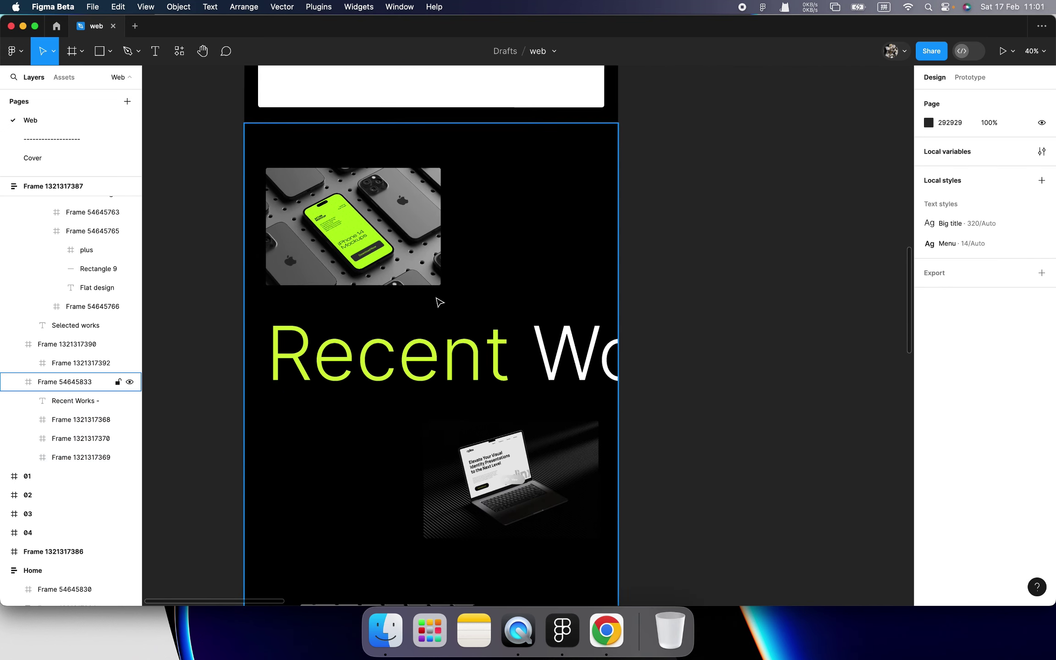
scroll(460, 321, down, 2)
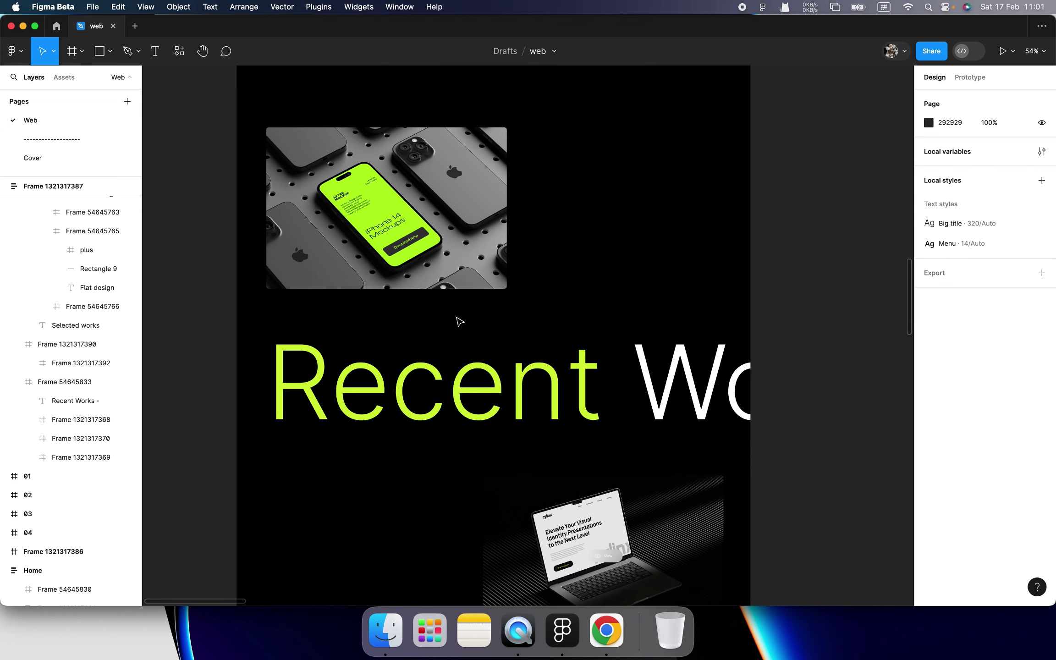
scroll(461, 316, up, 2)
scroll(463, 319, up, 3)
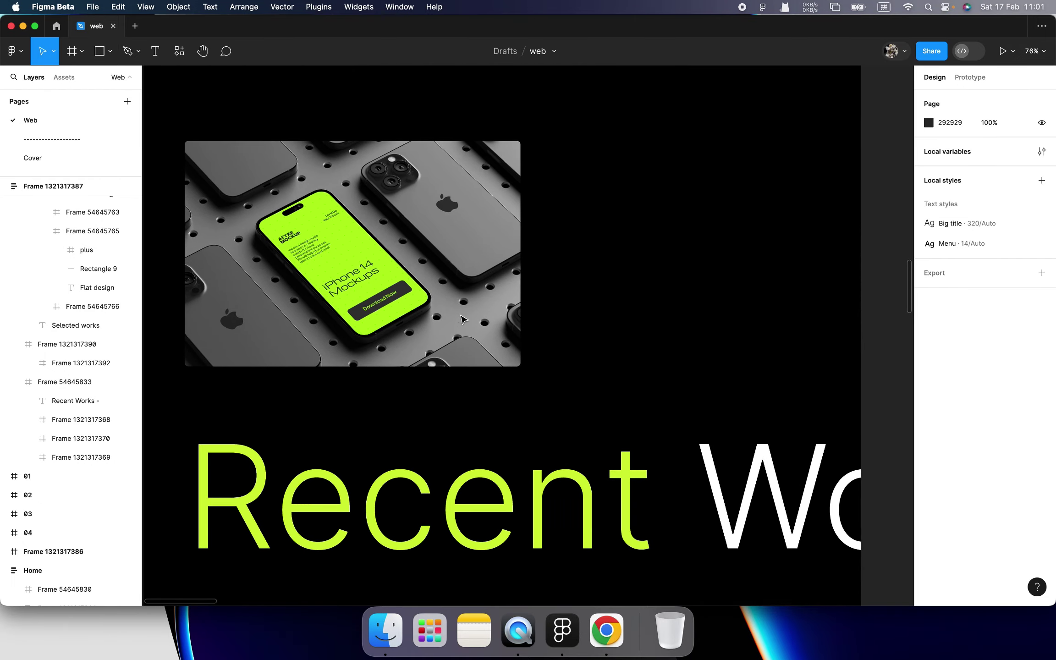
scroll(462, 321, down, 10)
scroll(463, 332, up, 15)
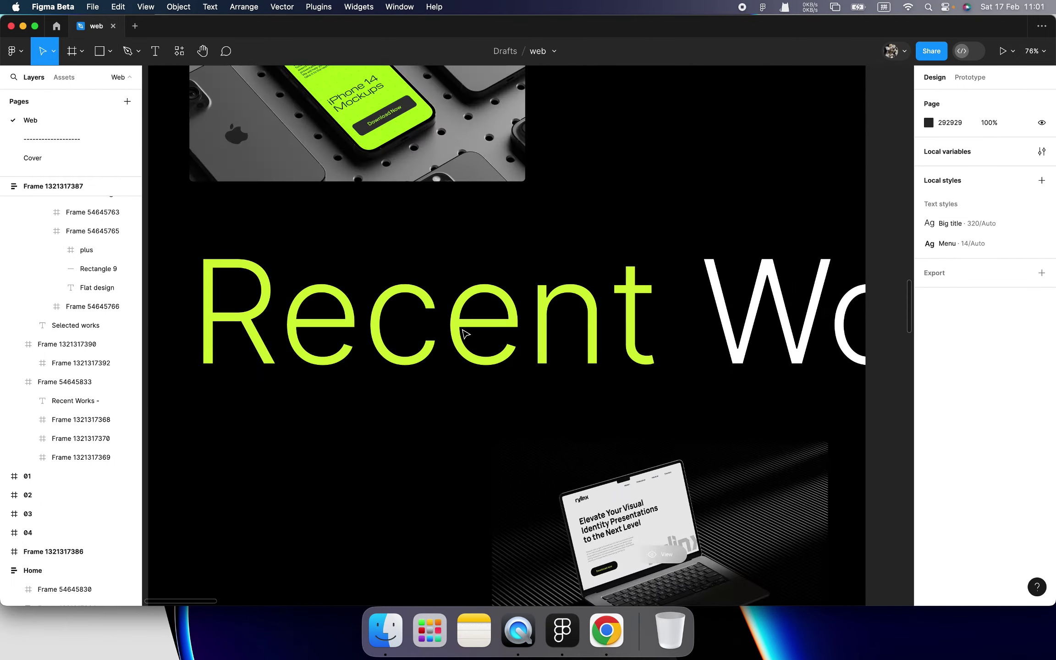
scroll(465, 333, up, 3)
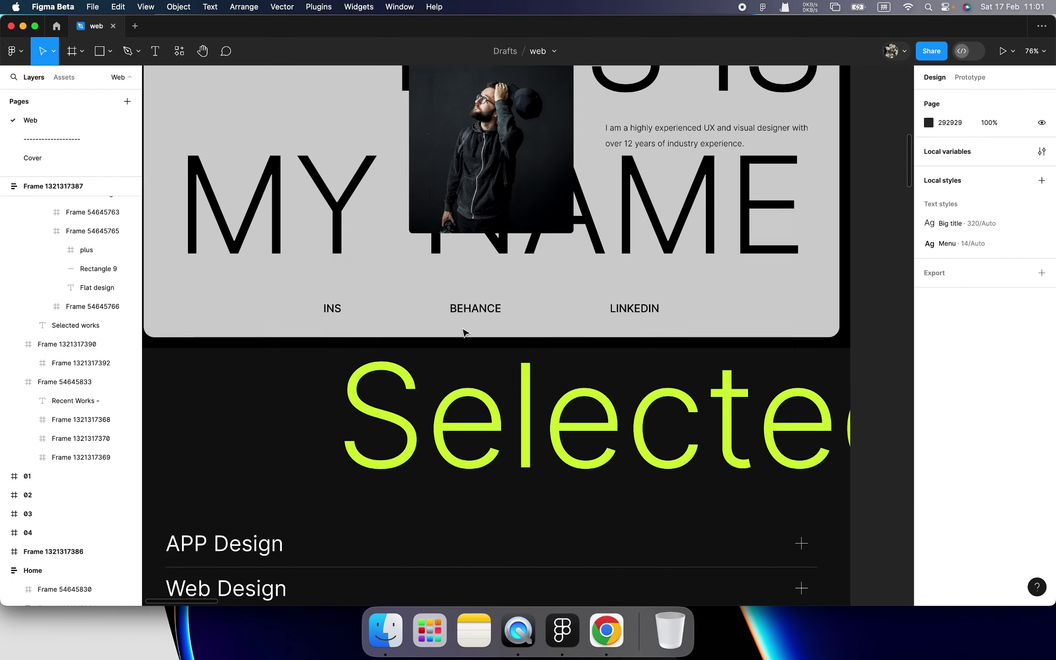
scroll(466, 333, down, 15)
scroll(464, 330, down, 5)
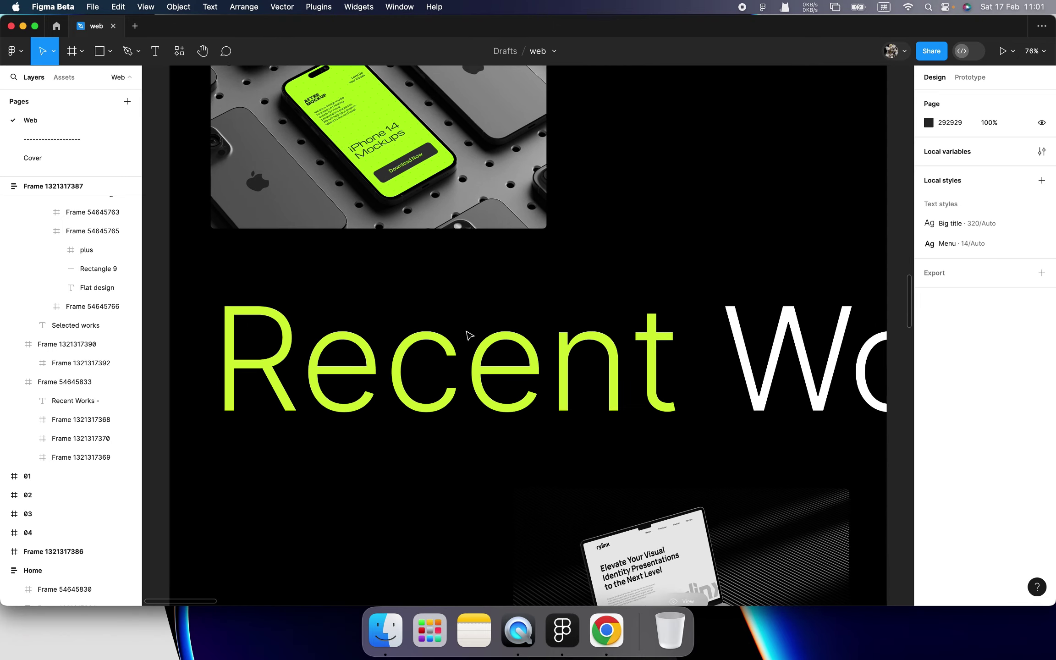
scroll(538, 335, up, 4)
scroll(539, 335, down, 18)
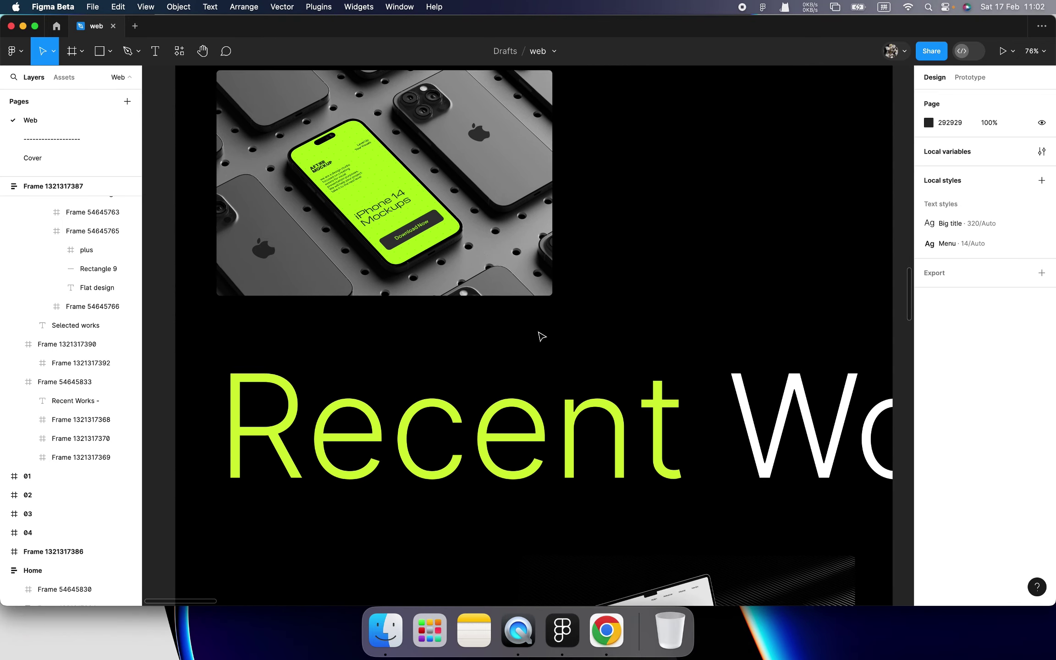
scroll(541, 336, down, 10)
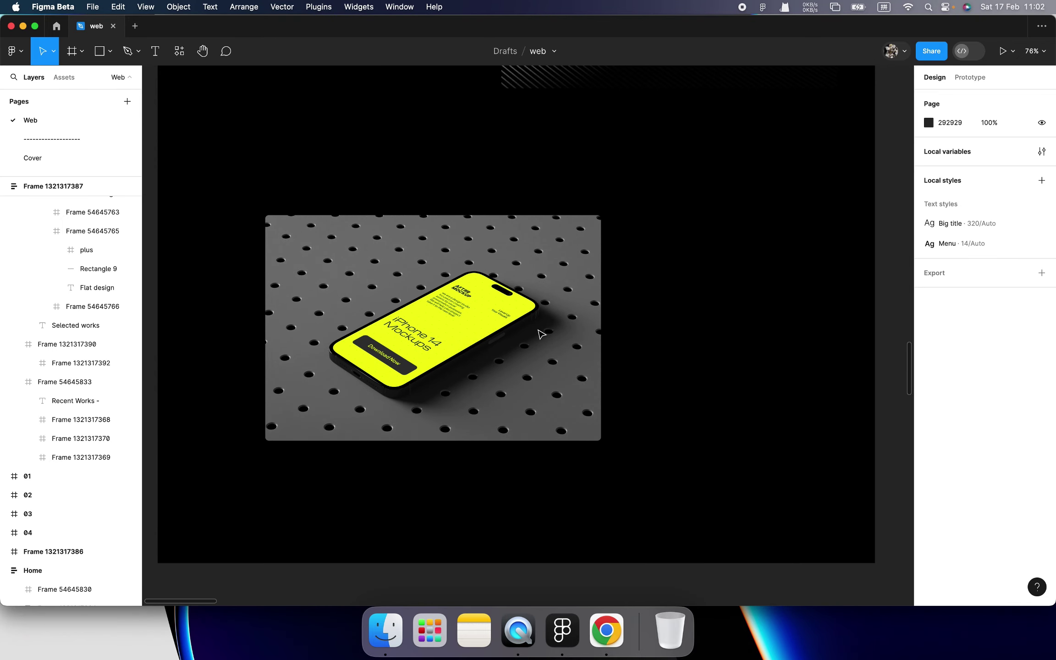
scroll(541, 336, down, 3)
scroll(541, 336, down, 10)
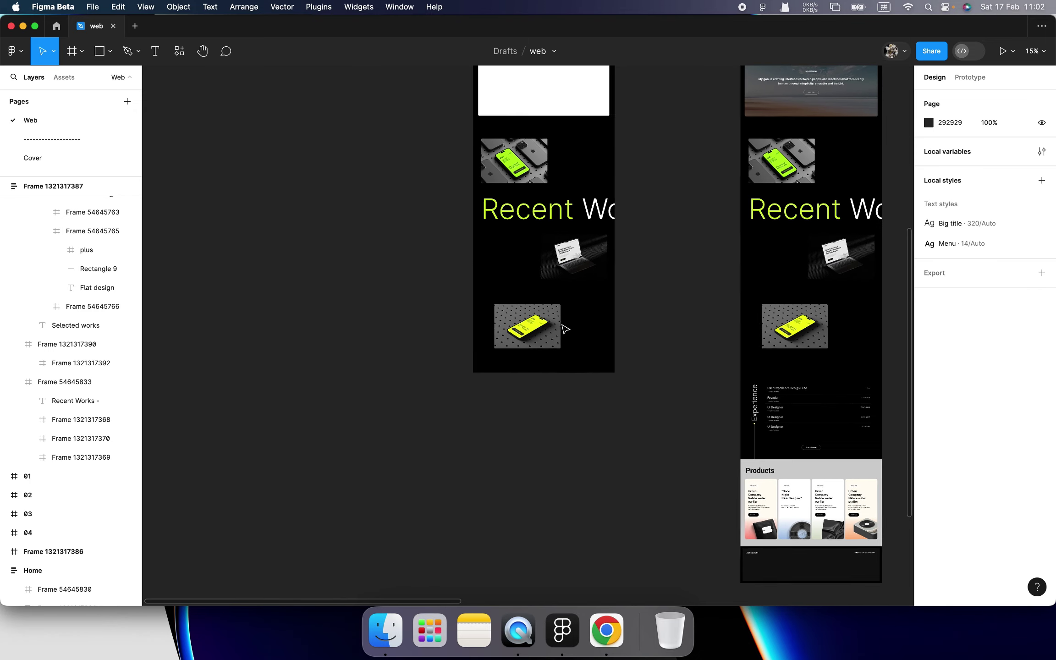
scroll(663, 345, up, 5)
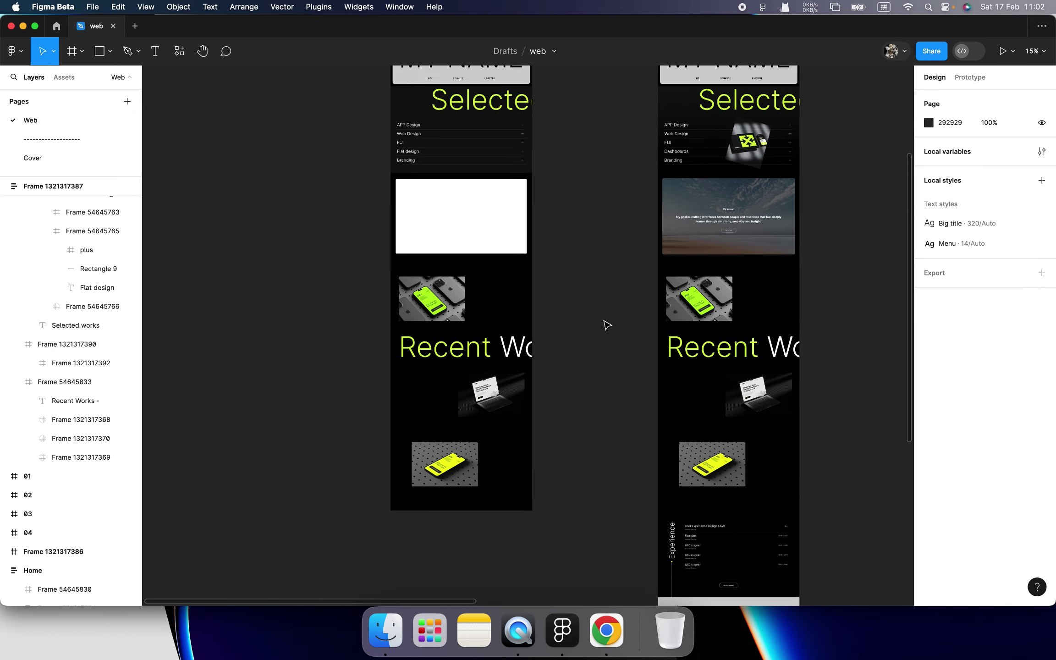
Replace the white placeholder rectangle below the selected works section with a copy of Home's "My mission" card
click(717, 323)
click(499, 332)
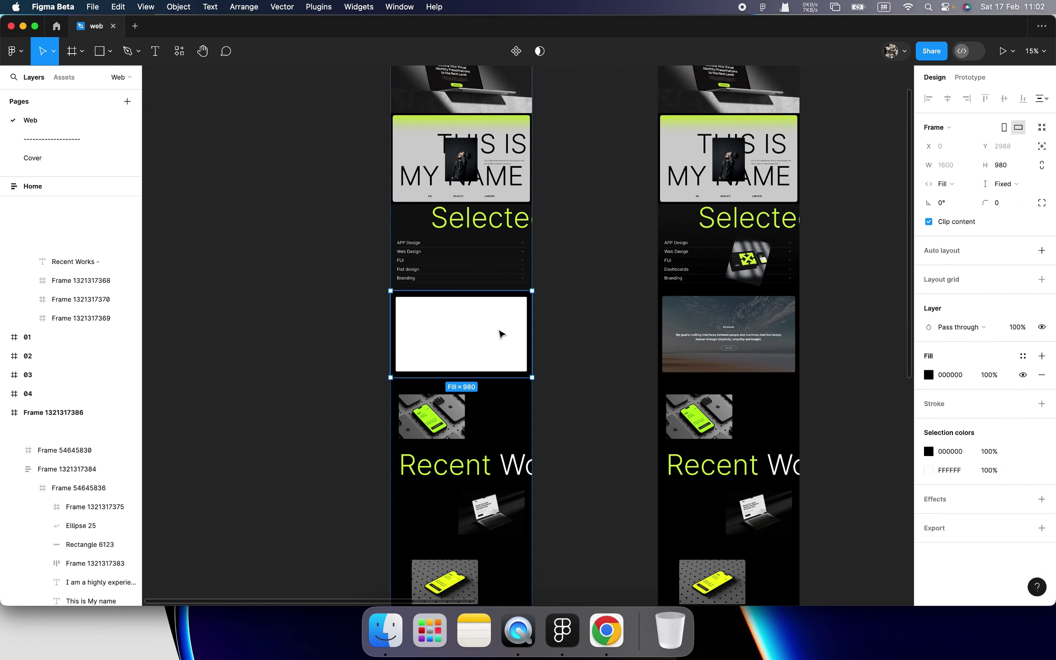
scroll(500, 333, up, 5)
click(504, 334)
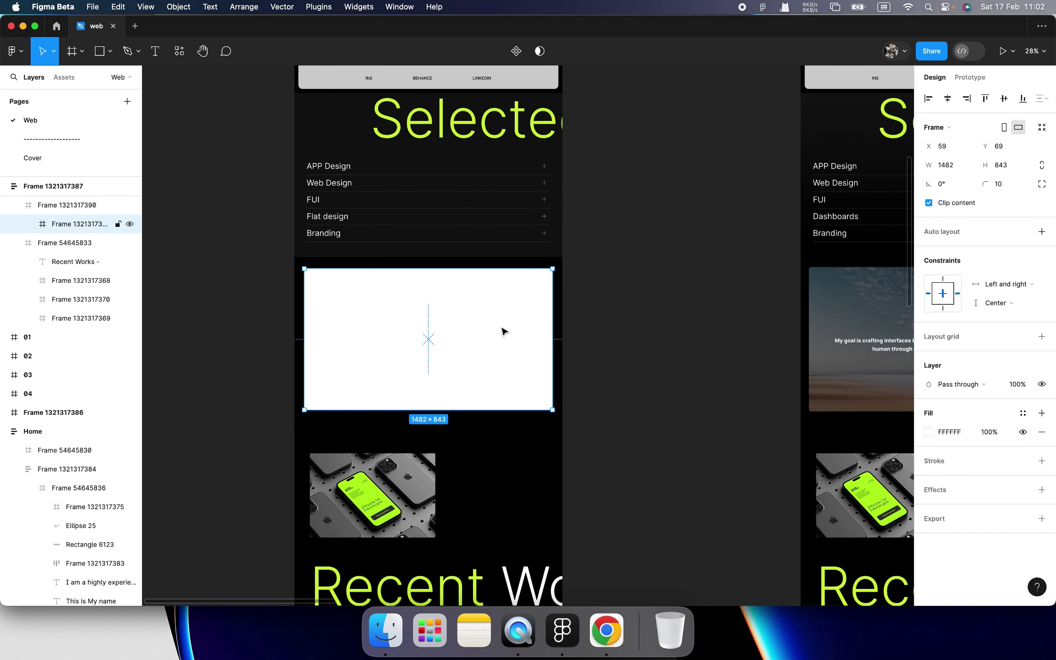
key(Delete)
click(519, 335)
key(super+v)
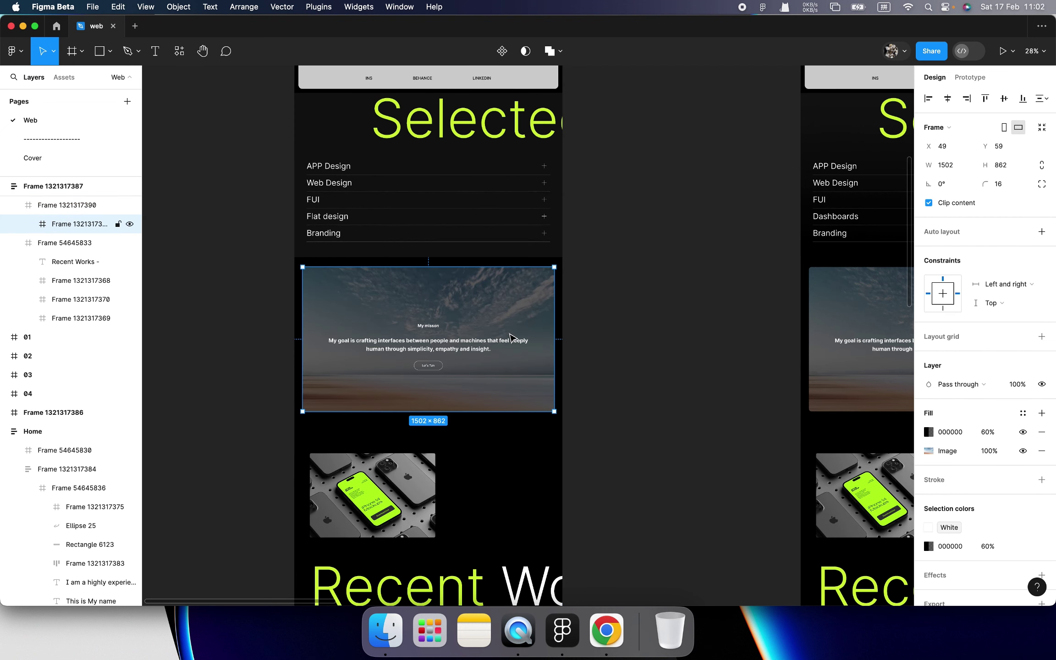
Set the pasted "My mission" card's vertical constraint to Center
click(1002, 305)
click(1002, 344)
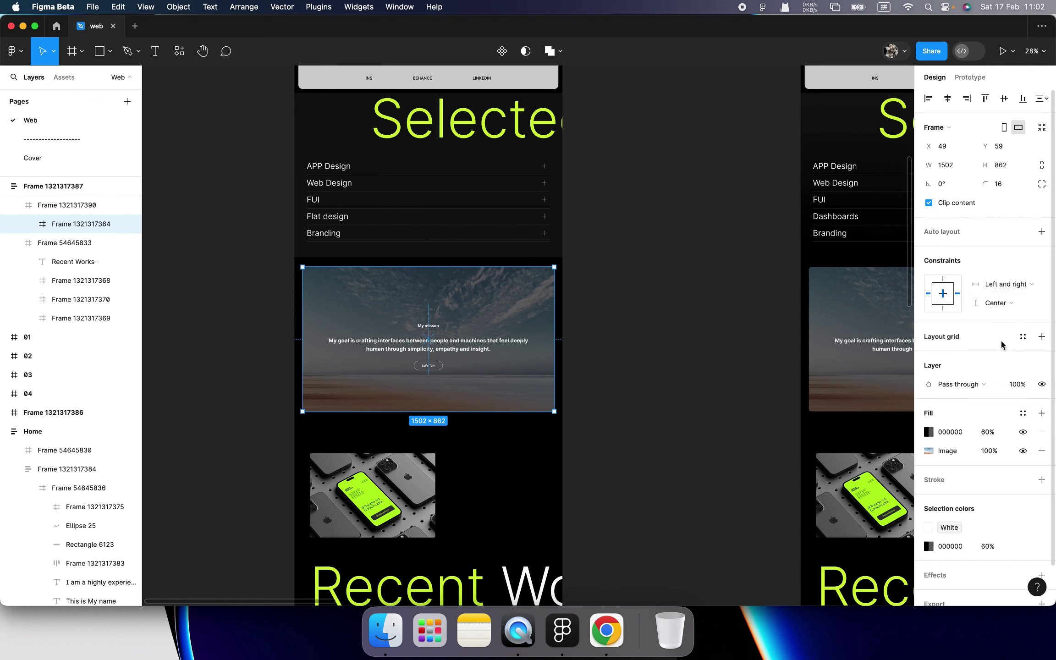
click(667, 385)
Copy Home's Experience section and paste it into the page frame beneath "Recent Works"
scroll(642, 388, down, 5)
scroll(629, 389, down, 5)
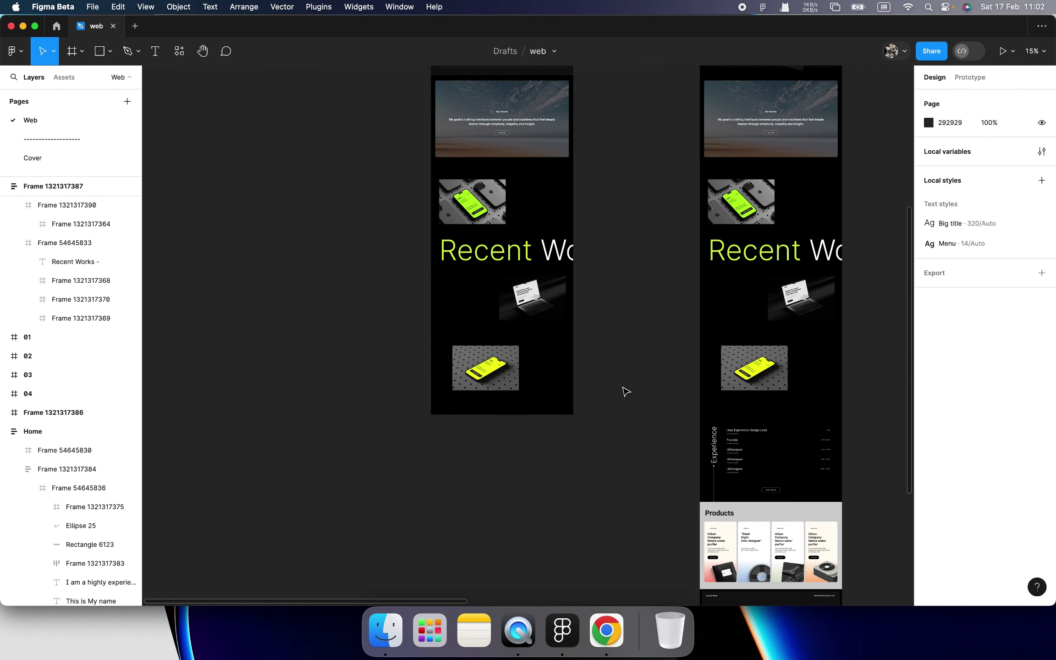
scroll(627, 393, down, 5)
scroll(661, 311, up, 5)
click(654, 275)
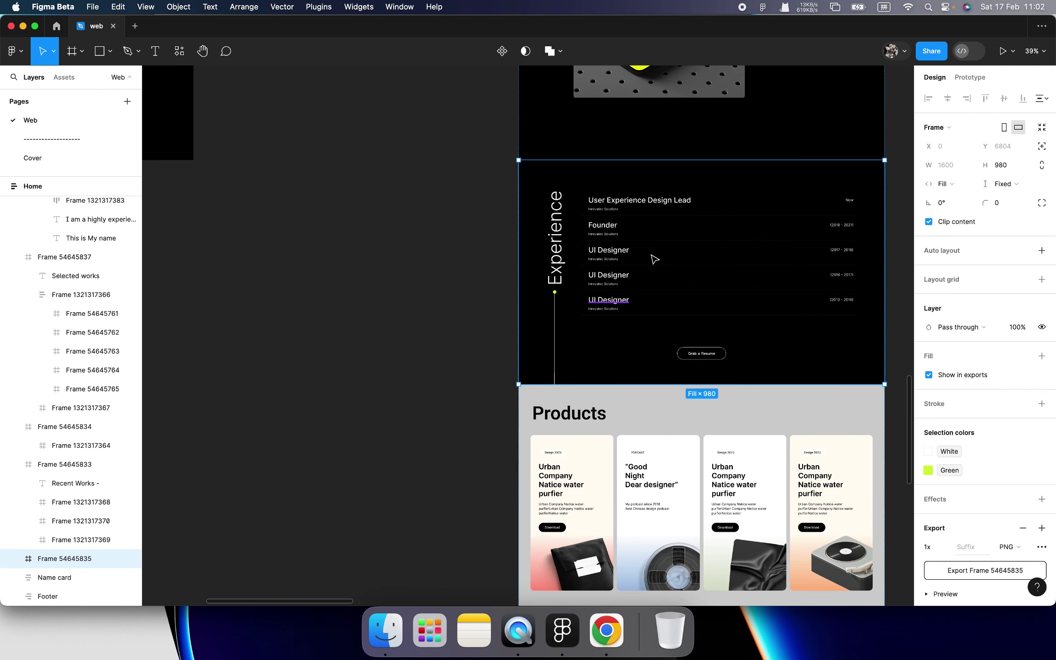
scroll(519, 326, down, 10)
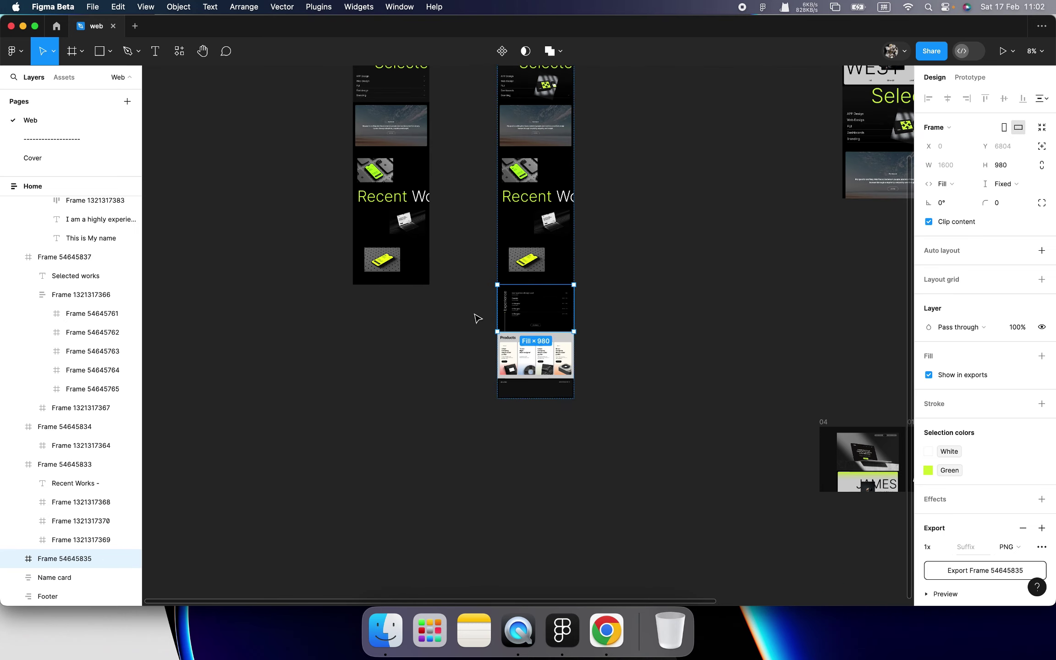
click(476, 316)
click(439, 149)
key(super+v)
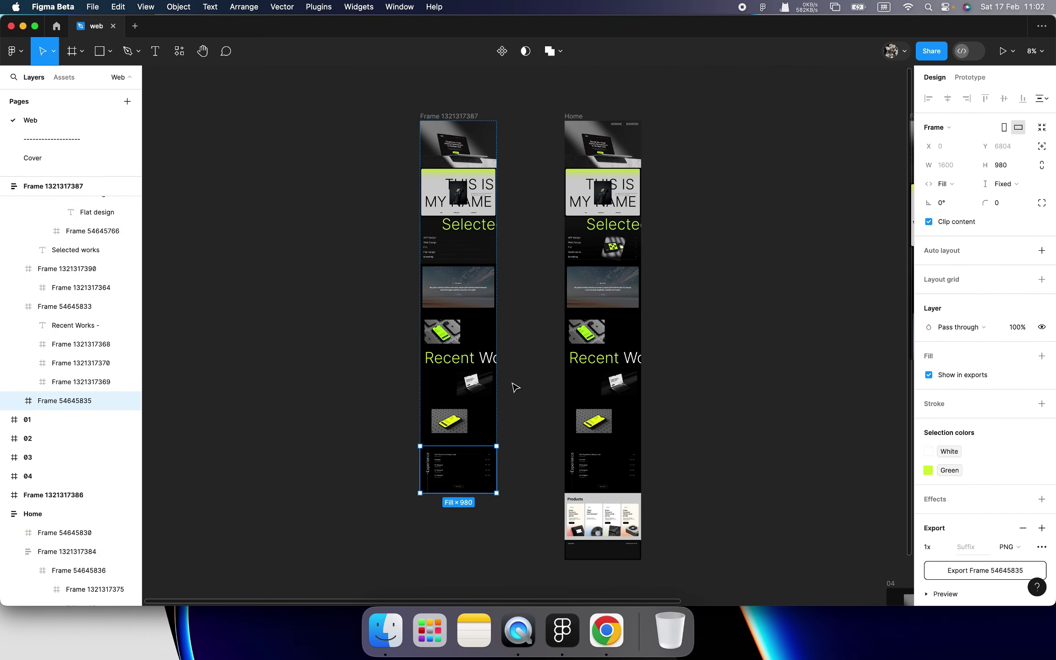
Copy Home's Products section and paste it into the page frame beneath the Experience section
scroll(487, 396, up, 5)
scroll(595, 402, down, 5)
click(585, 382)
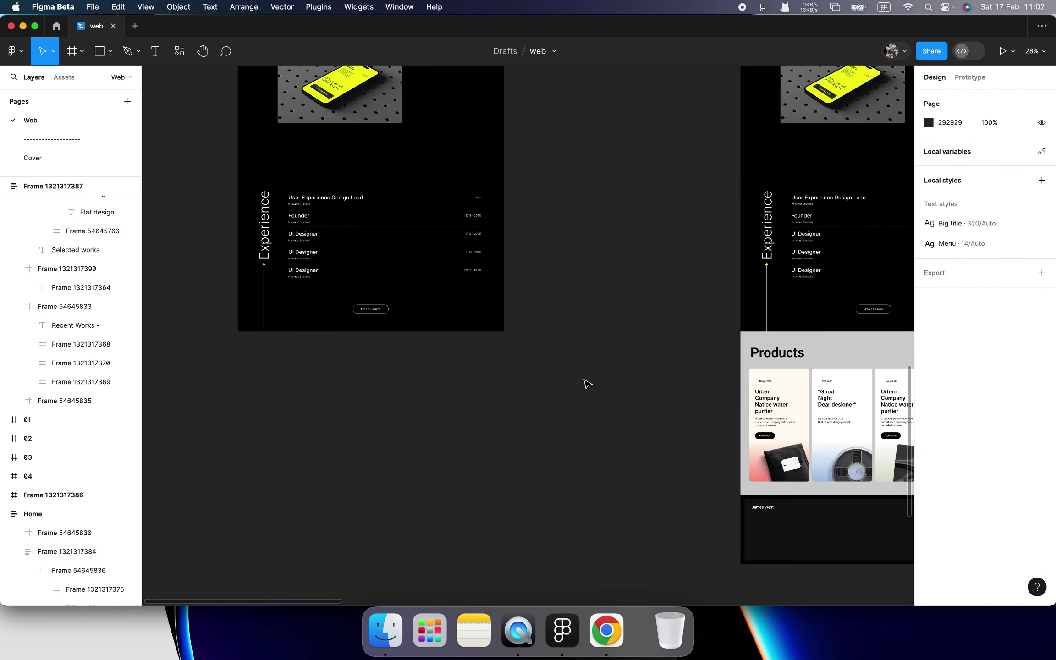
scroll(573, 357, down, 3)
scroll(569, 361, right, 3)
scroll(553, 355, up, 3)
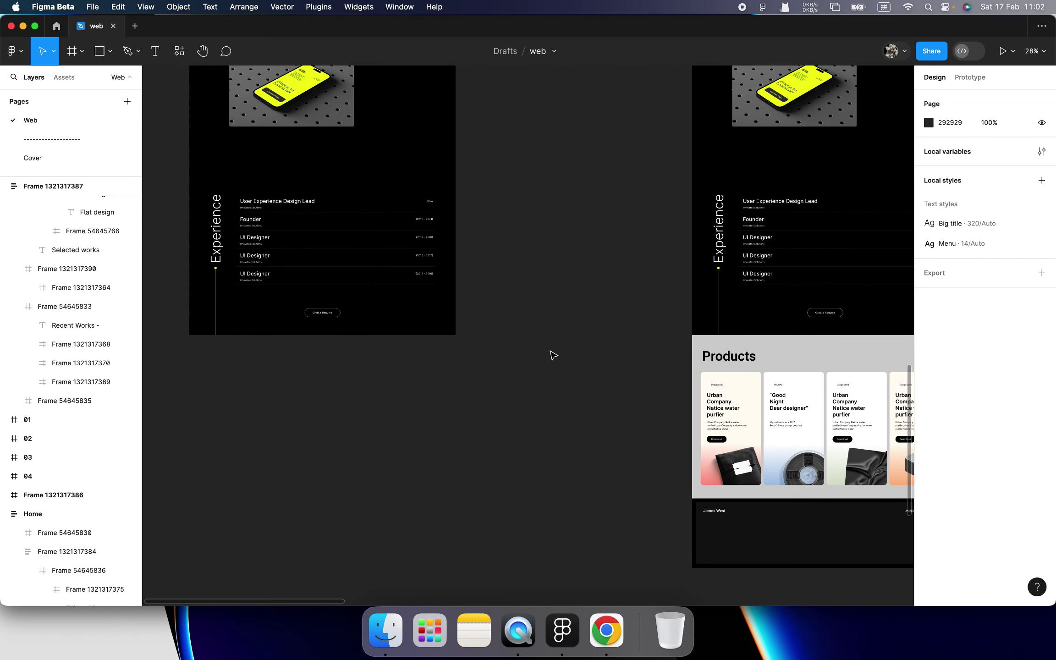
scroll(554, 355, right, 3)
scroll(555, 357, down, 1)
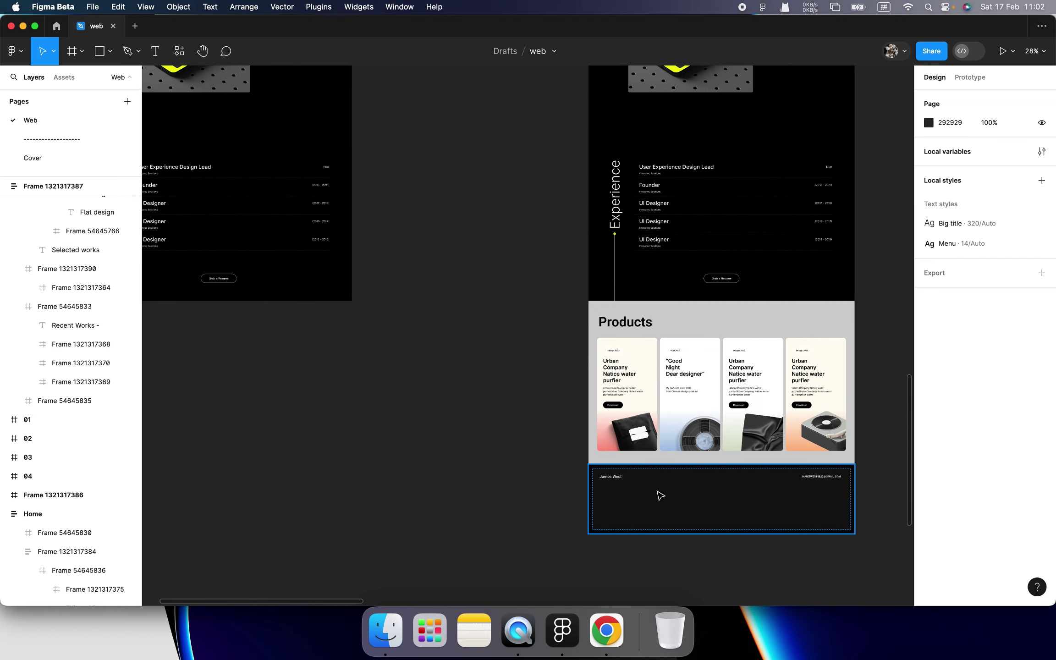
click(661, 362)
click(503, 347)
scroll(495, 339, up, 10)
scroll(496, 339, right, 3)
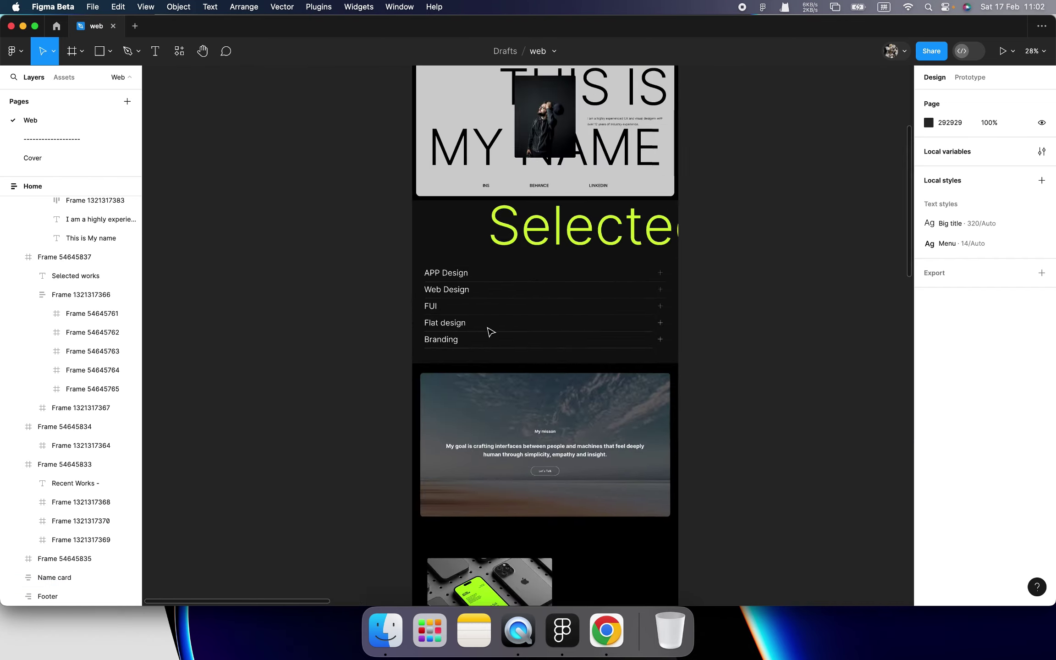
scroll(491, 331, down, 5)
click(509, 157)
click(515, 583)
scroll(587, 424, down, 5)
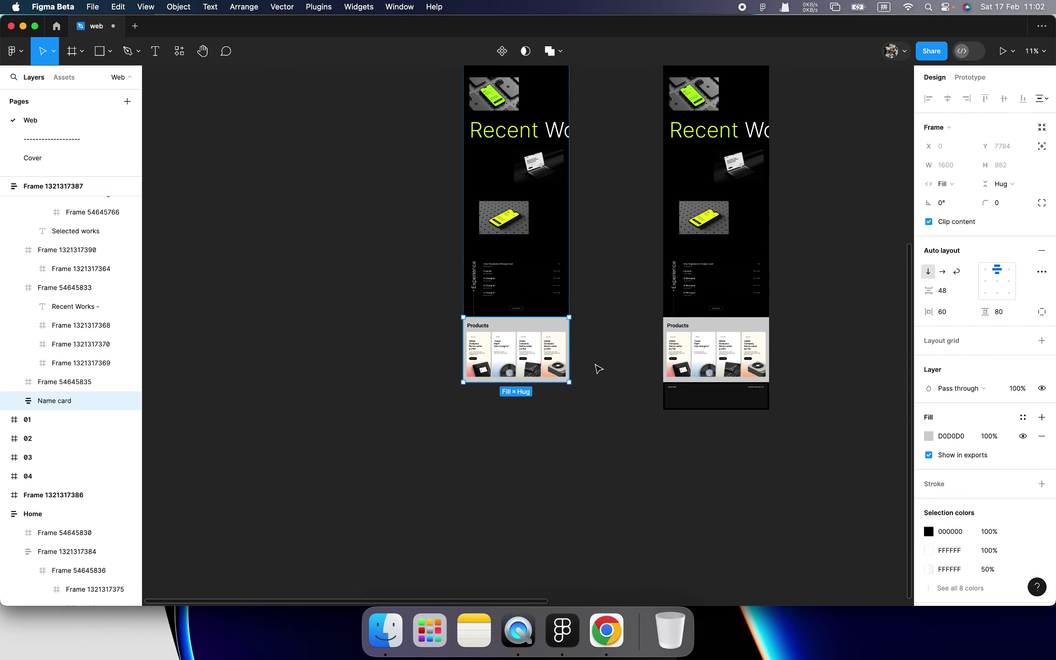
Inspect the turntable image, heading and Download button inside the last product card
scroll(592, 371, up, 15)
super+click(580, 376)
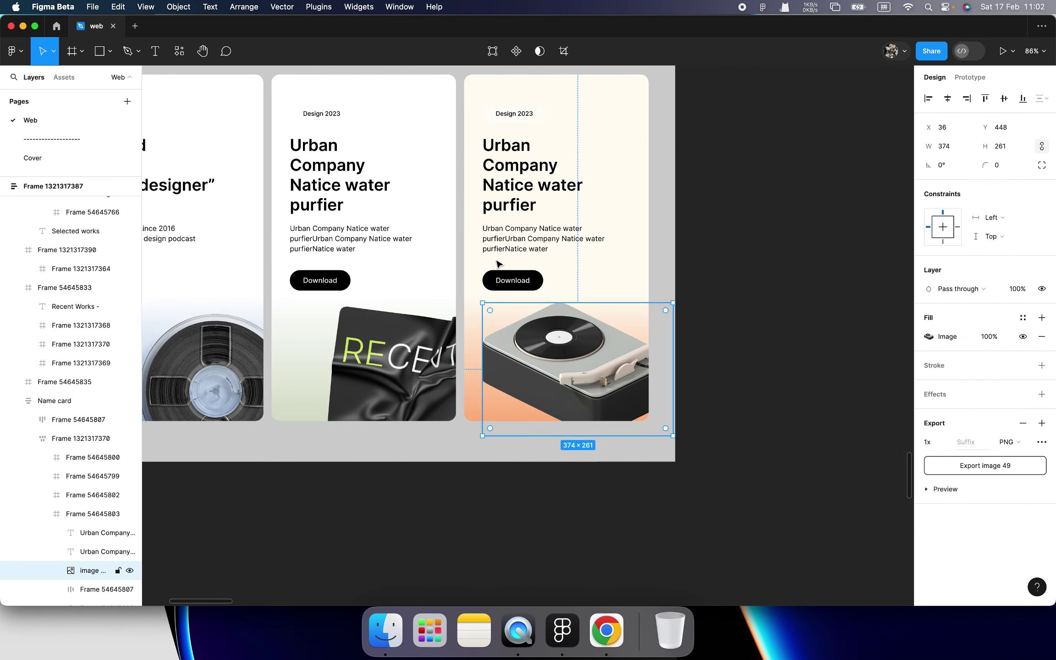
click(509, 188)
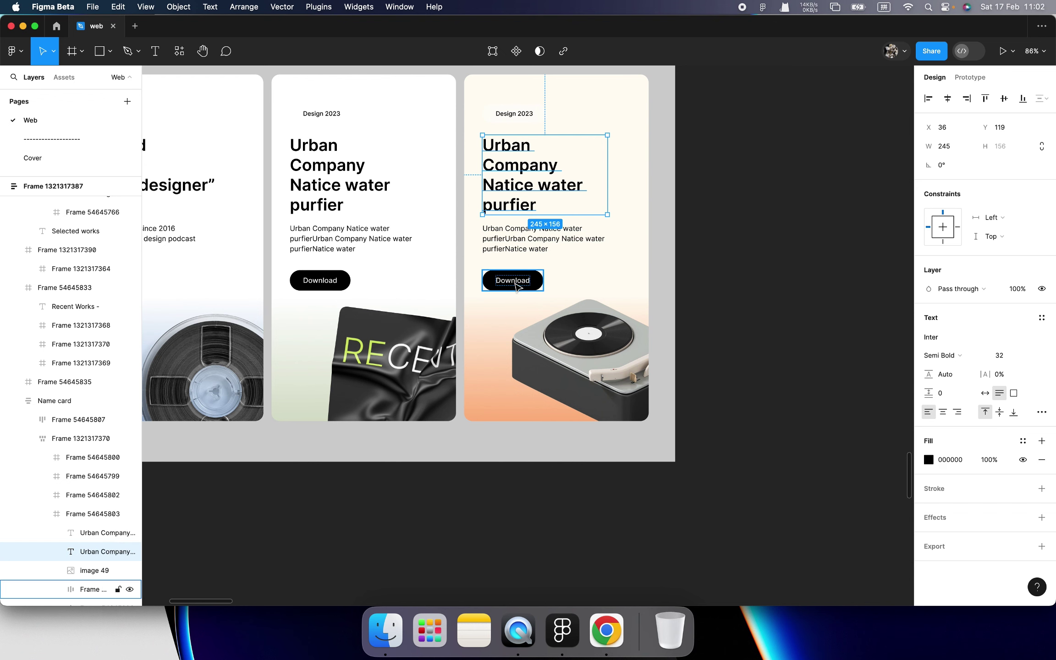
scroll(512, 289, up, 5)
click(551, 288)
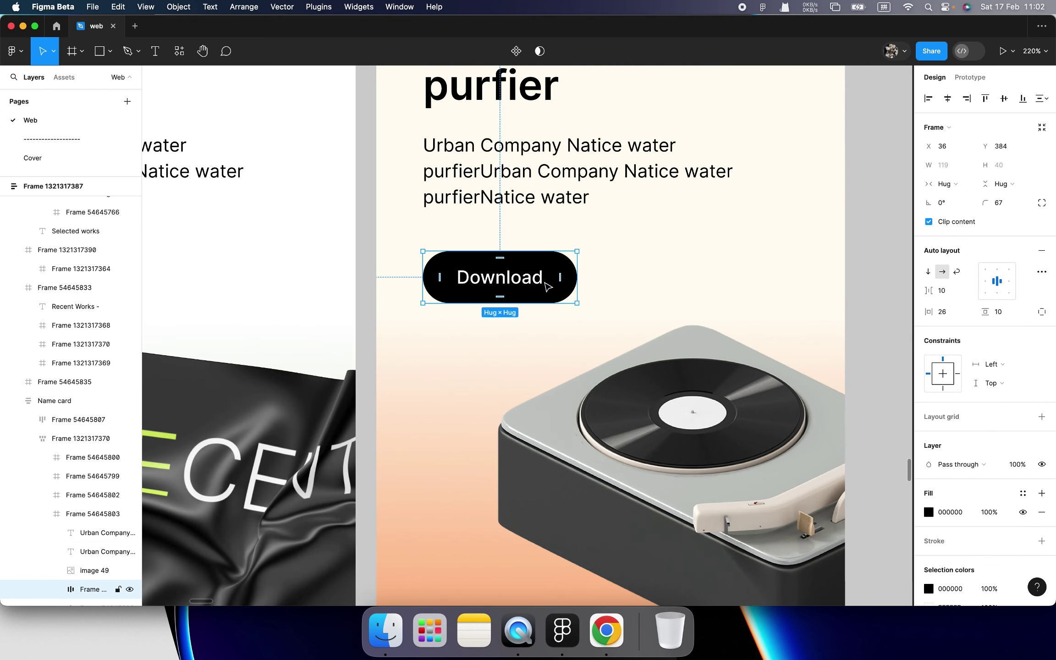
scroll(529, 274, down, 10)
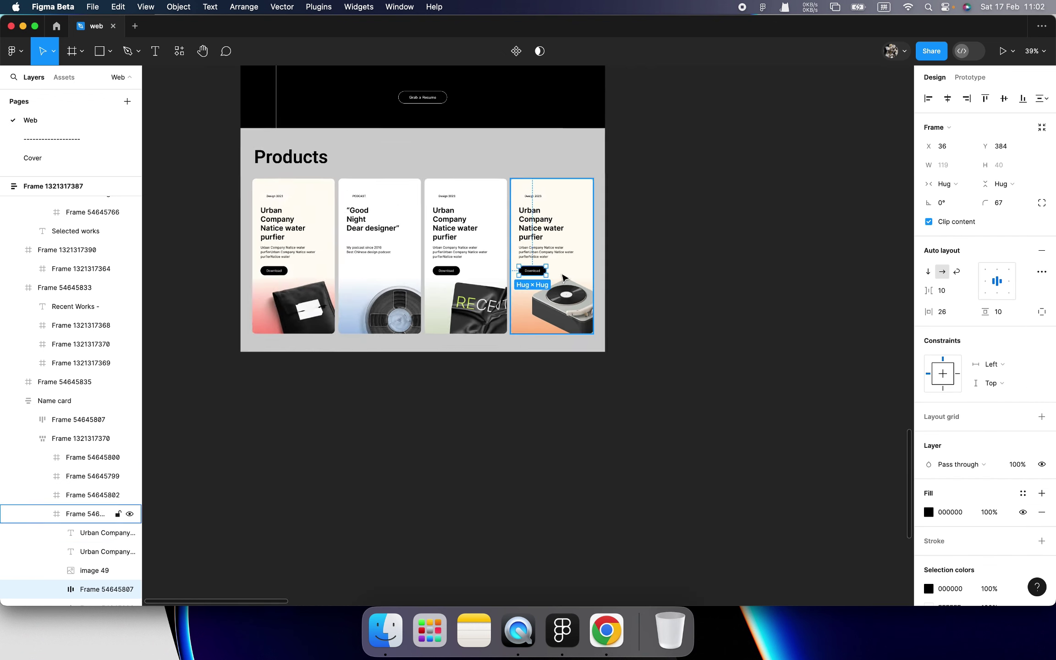
click(646, 299)
Copy Home's Footer and paste it at the end of the page frame
scroll(646, 299, right, 3)
click(619, 325)
click(563, 307)
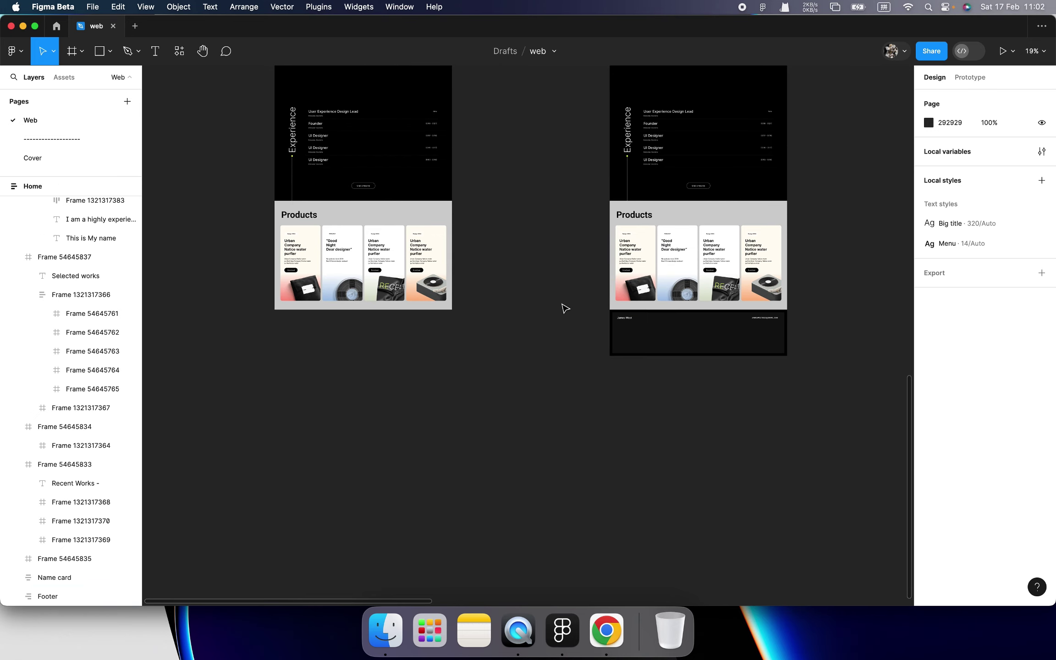
scroll(514, 252, down, 5)
scroll(486, 184, up, 5)
scroll(473, 123, up, 3)
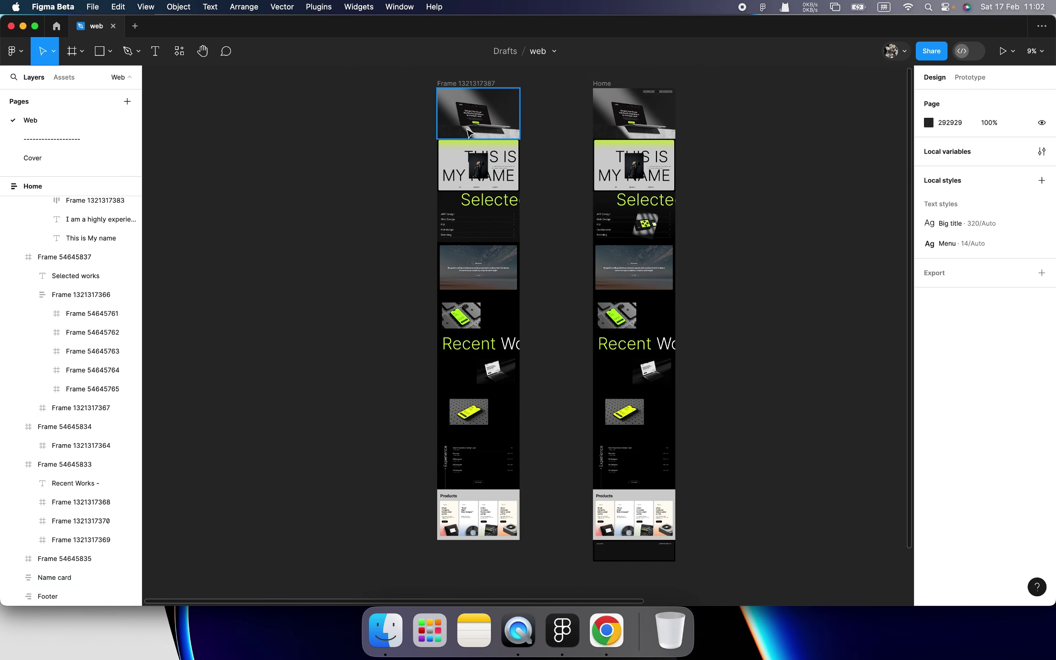
scroll(437, 138, up, 5)
click(437, 134)
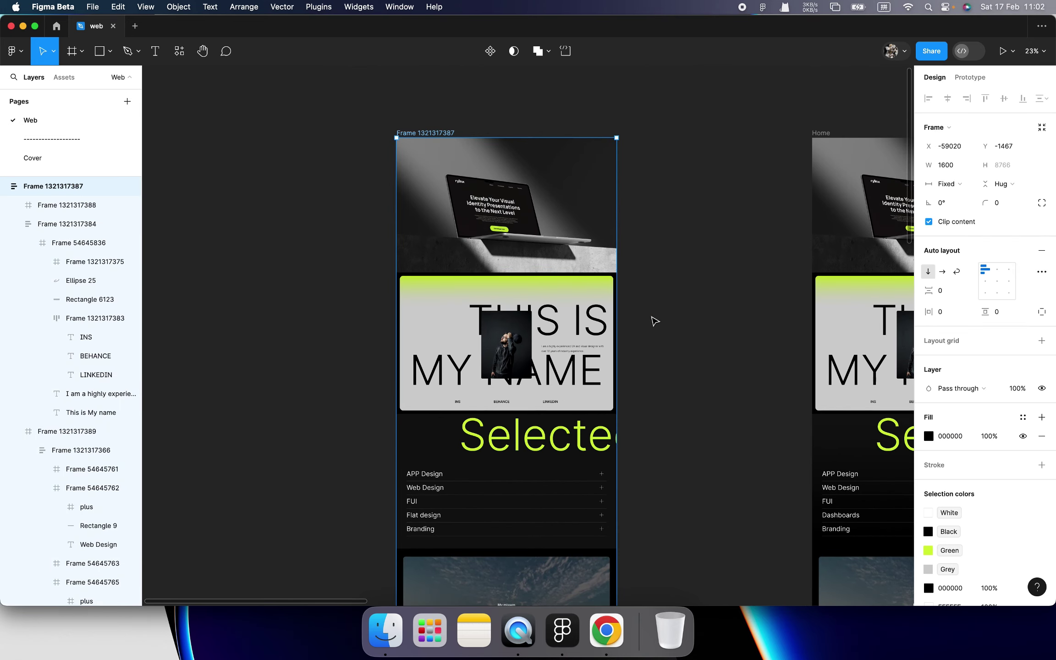
key(super+v)
Move the rebuilt page frame away from Home to an open area of the canvas
scroll(662, 317, down, 3)
click(650, 338)
scroll(653, 333, down, 3)
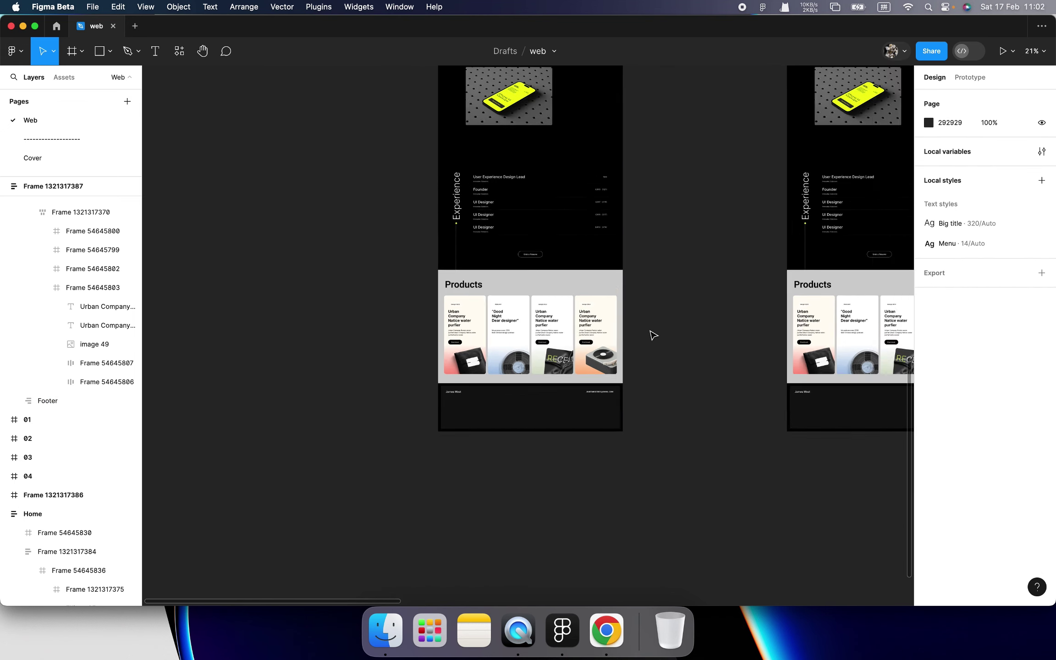
scroll(566, 266, up, 10)
scroll(522, 190, up, 4)
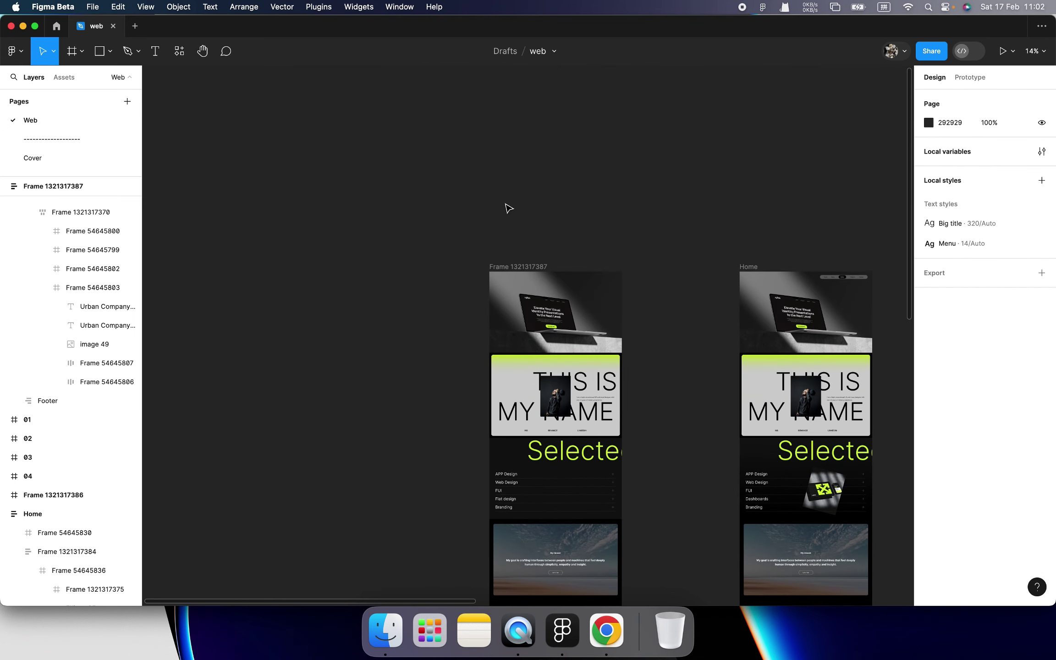
drag(525, 264, 379, 104)
scroll(432, 141, up, 4)
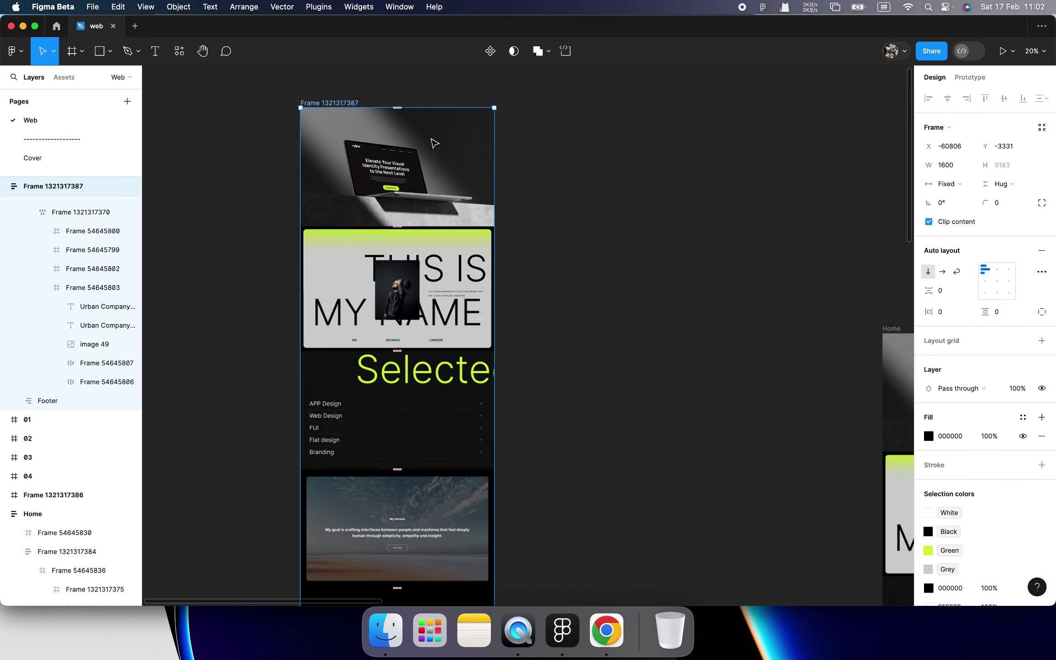
Test how the page frame's sections respond by varying its width, and return it to 1600
scroll(459, 151, down, 2)
scroll(459, 151, left, 2)
scroll(534, 171, down, 5)
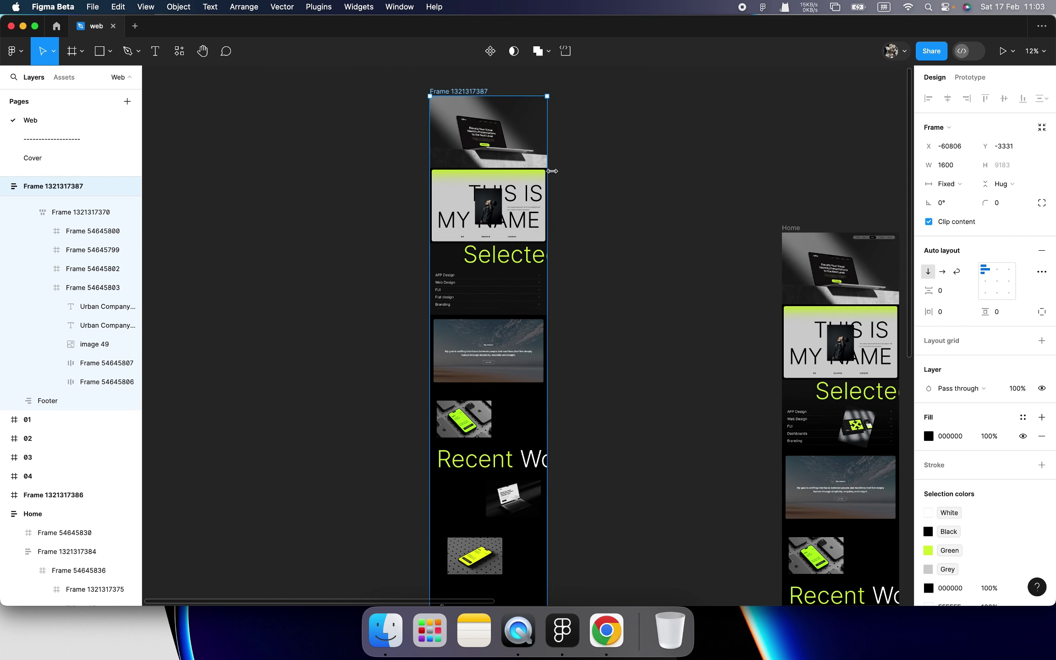
mouse_move(550, 167)
mouse_down()
mouse_move(729, 173)
mouse_move(521, 178)
mouse_move(546, 180)
mouse_up()
scroll(533, 283, down, 6)
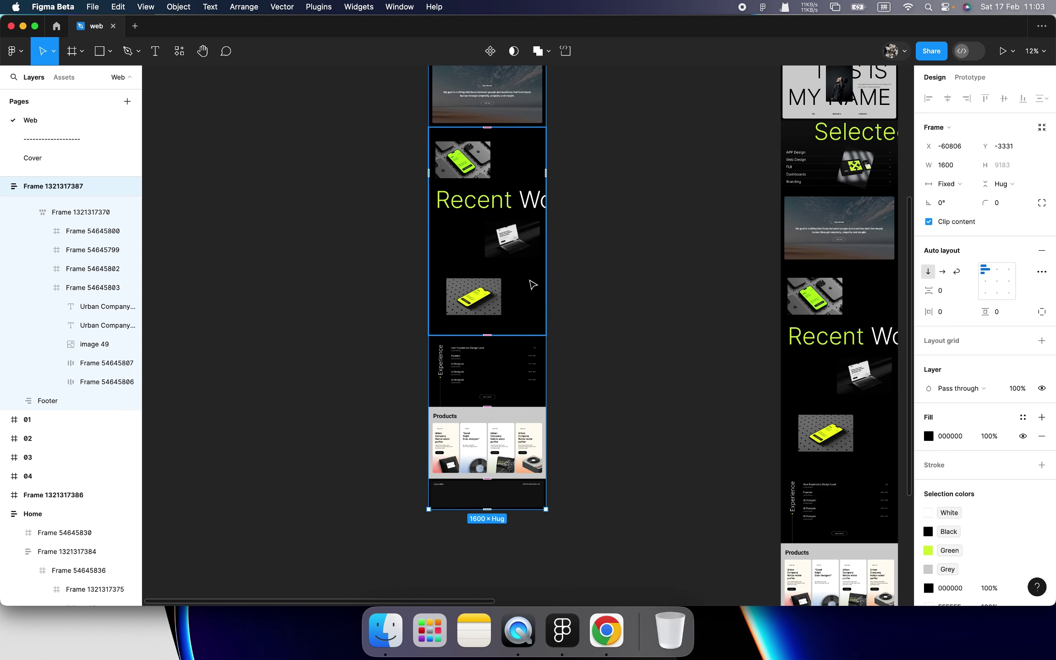
drag(544, 295, 604, 297)
drag(542, 348, 521, 370)
scroll(547, 403, up, 5)
scroll(514, 358, up, 10)
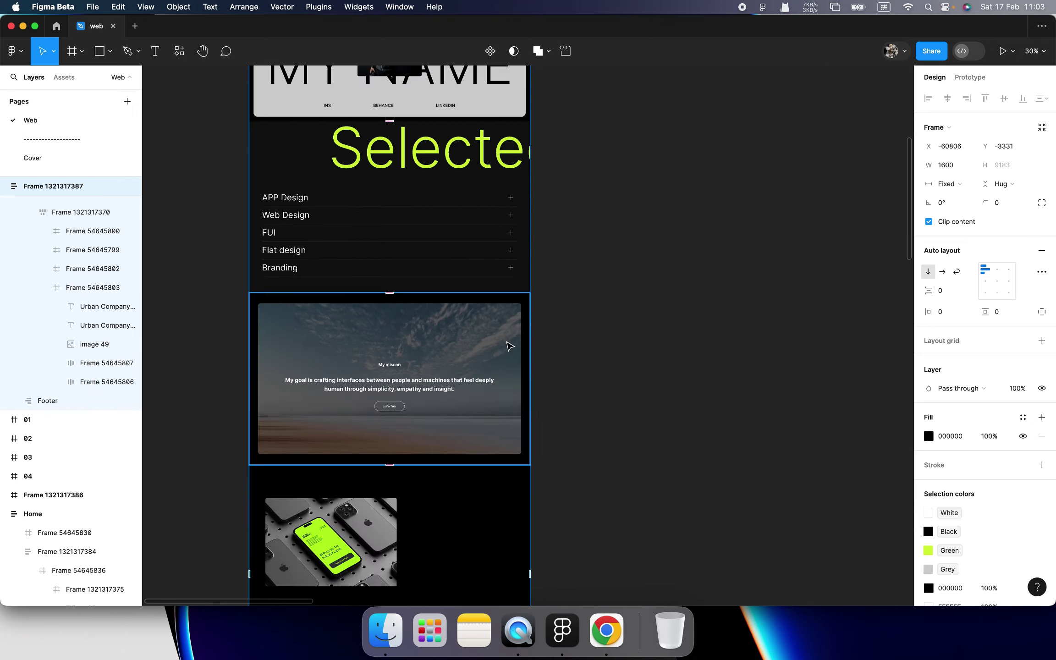
scroll(514, 346, down, 5)
scroll(515, 346, down, 2)
Move the page frame back beside Home with their upper edges aligned
drag(501, 311, 533, 367)
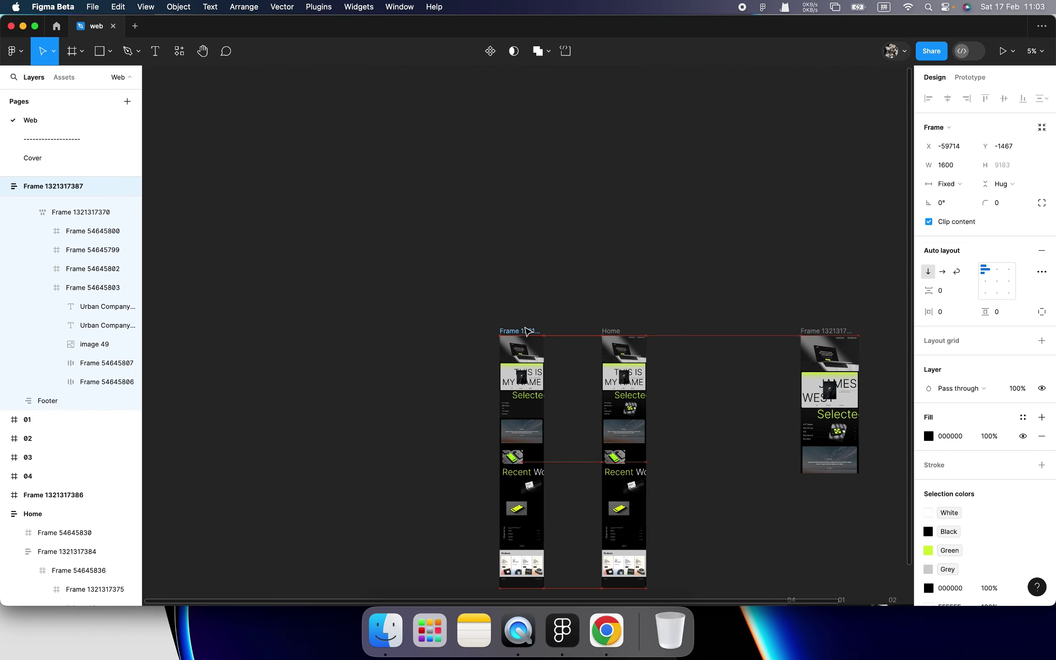
scroll(533, 364, up, 3)
scroll(532, 364, up, 5)
scroll(608, 361, down, 3)
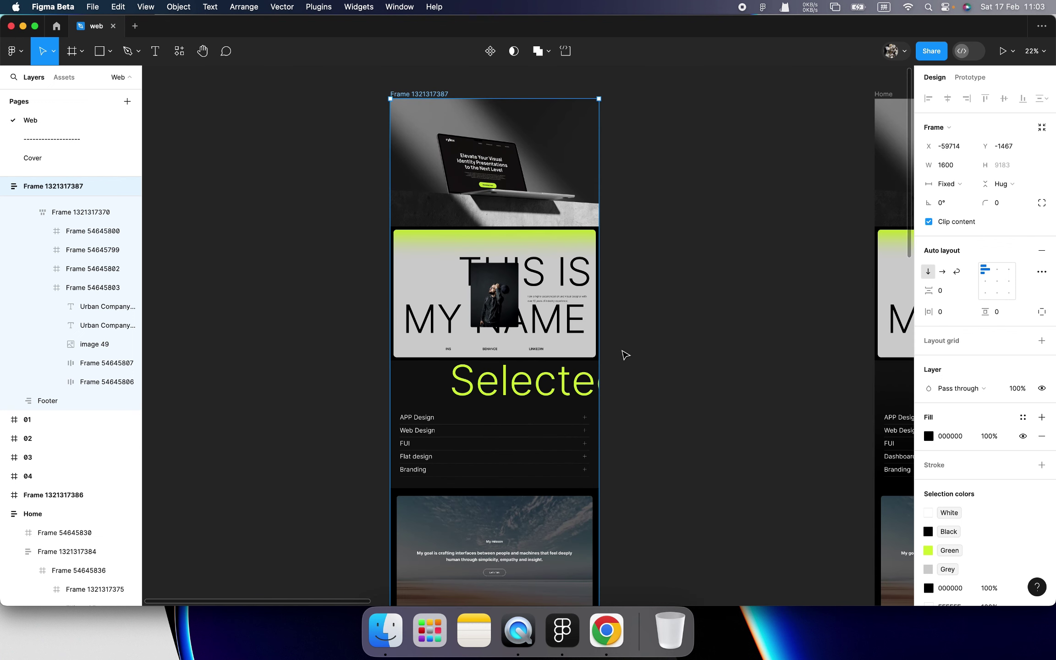
click(624, 353)
scroll(624, 353, down, 3)
Search the plugins for "framer" to find Figma to HTML with Framer
click(15, 51)
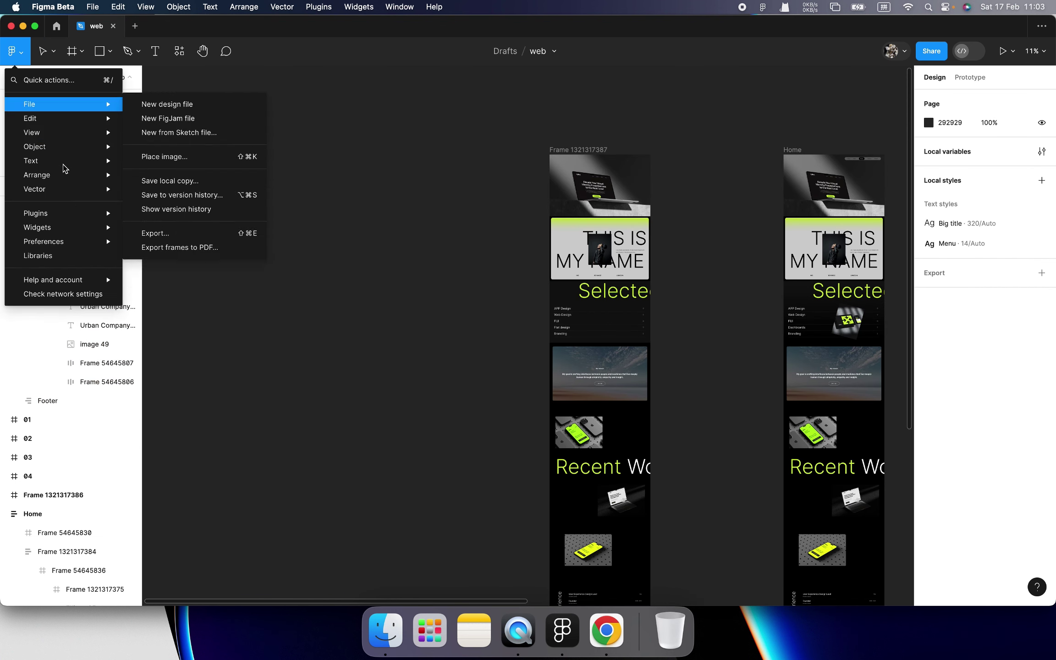
mouse_move(84, 213)
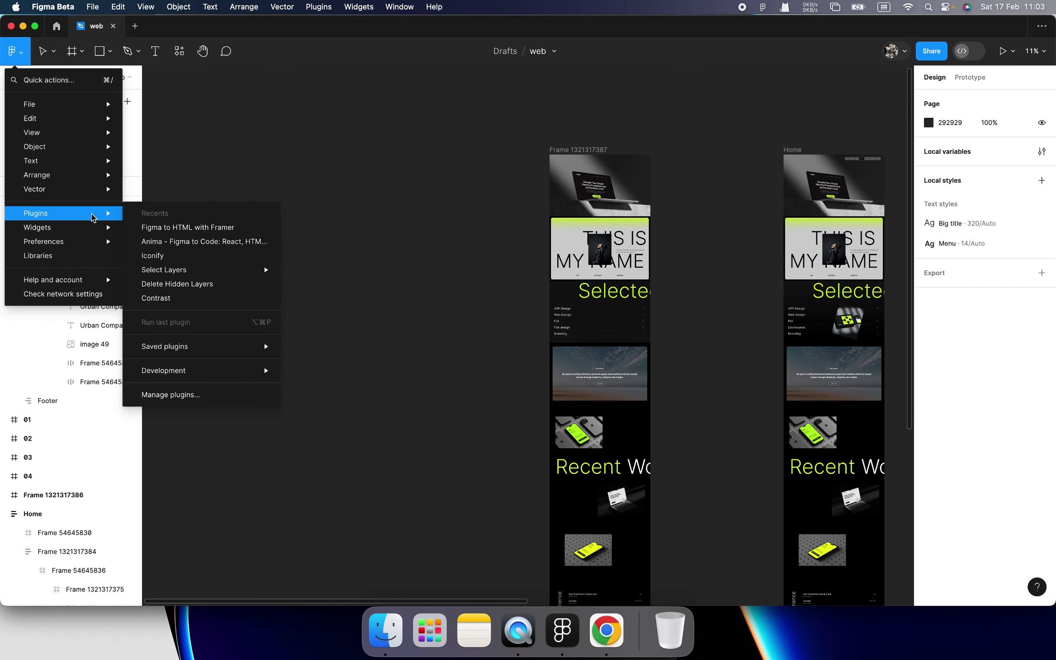
click(184, 395)
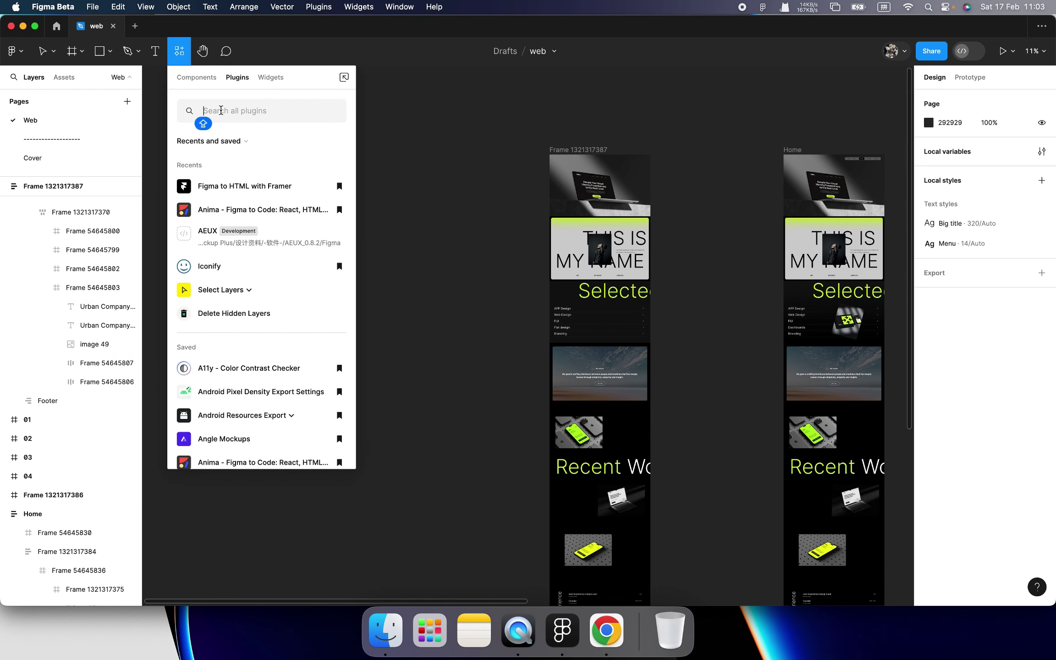
text(framer)
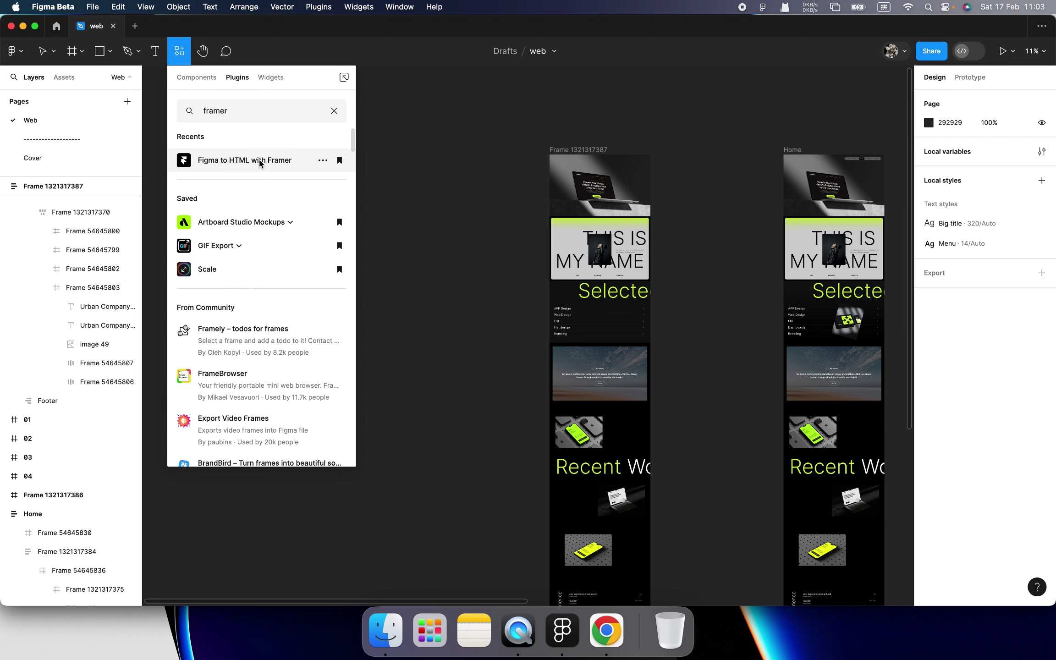
click(317, 218)
click(963, 188)
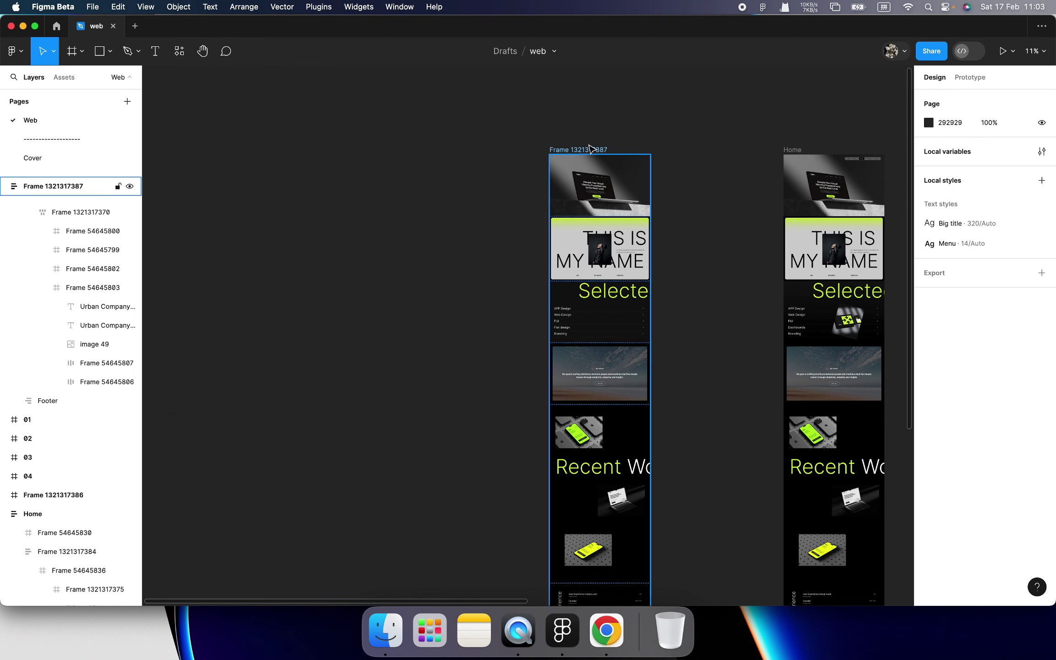
Copy the rebuilt page frame's layers for Framer with the Figma to HTML with Framer plugin
click(590, 149)
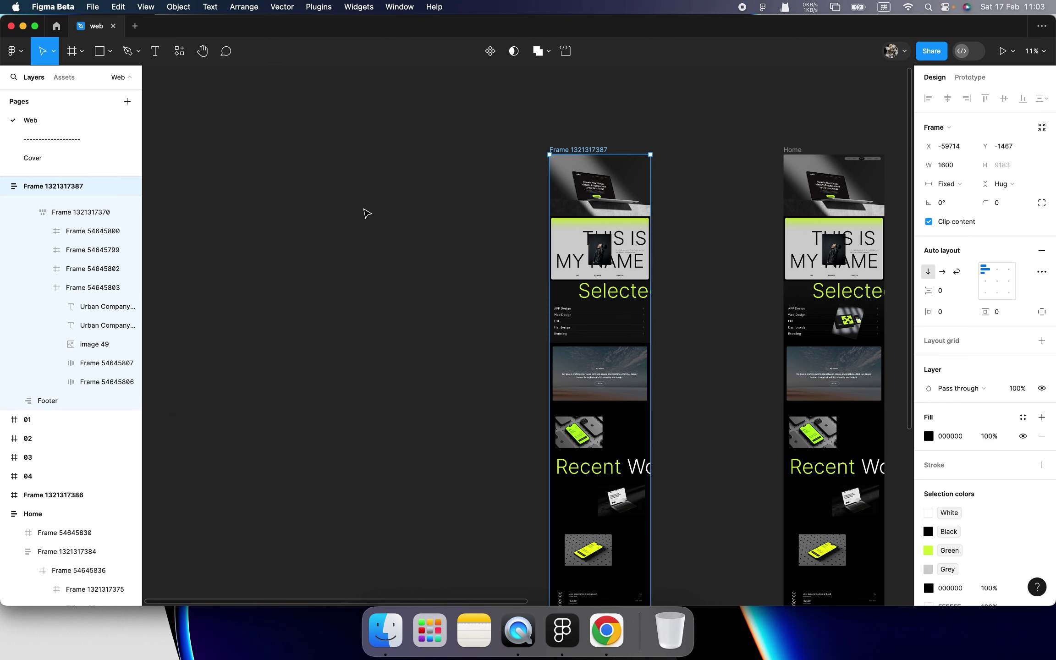
click(20, 59)
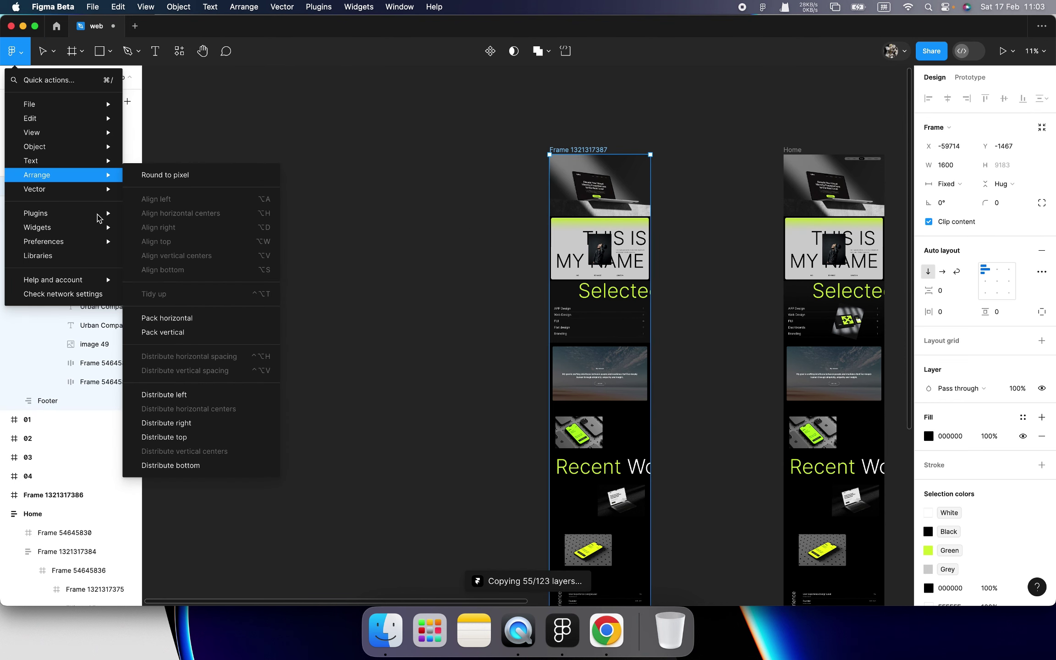
mouse_move(98, 218)
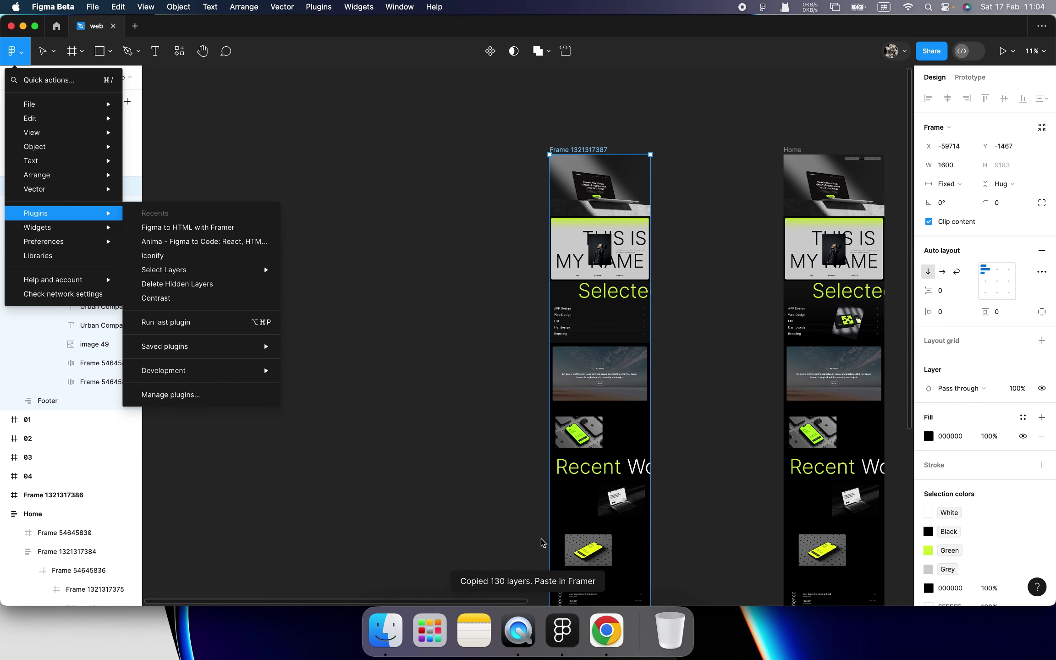
click(510, 525)
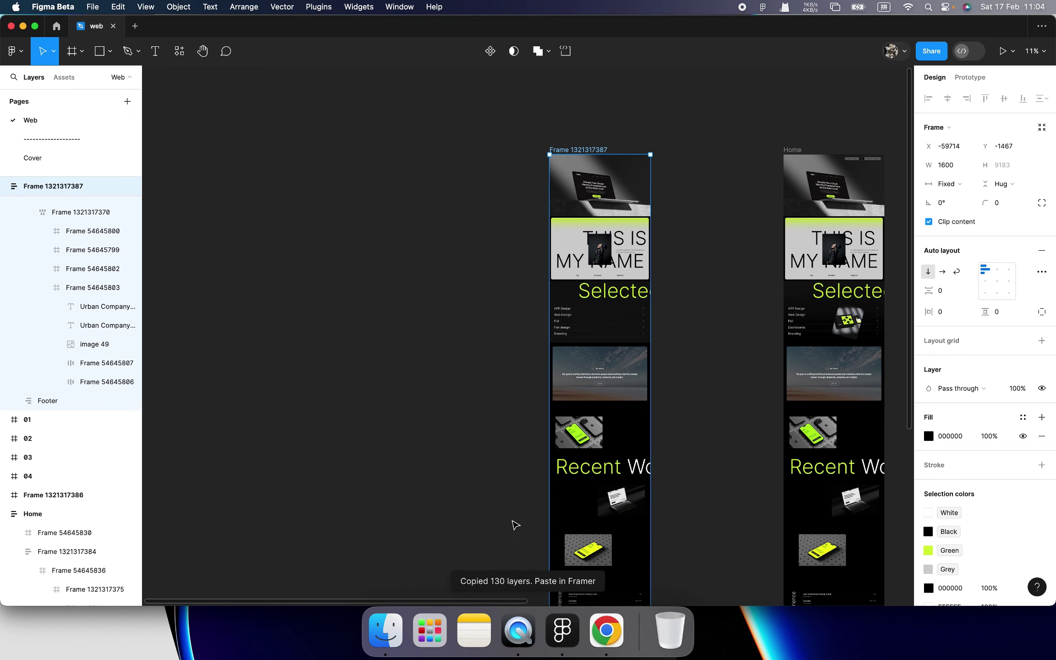
click(518, 556)
Switch to the Framer project in Chrome and paste the copied Figma page into the empty Desktop breakpoint
click(609, 646)
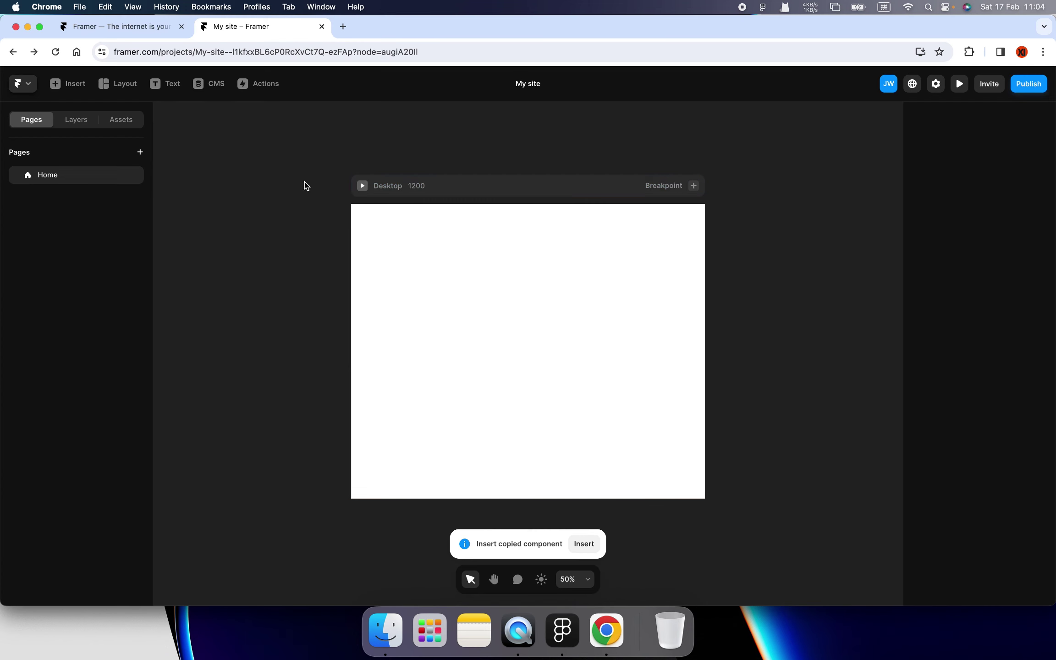
click(455, 195)
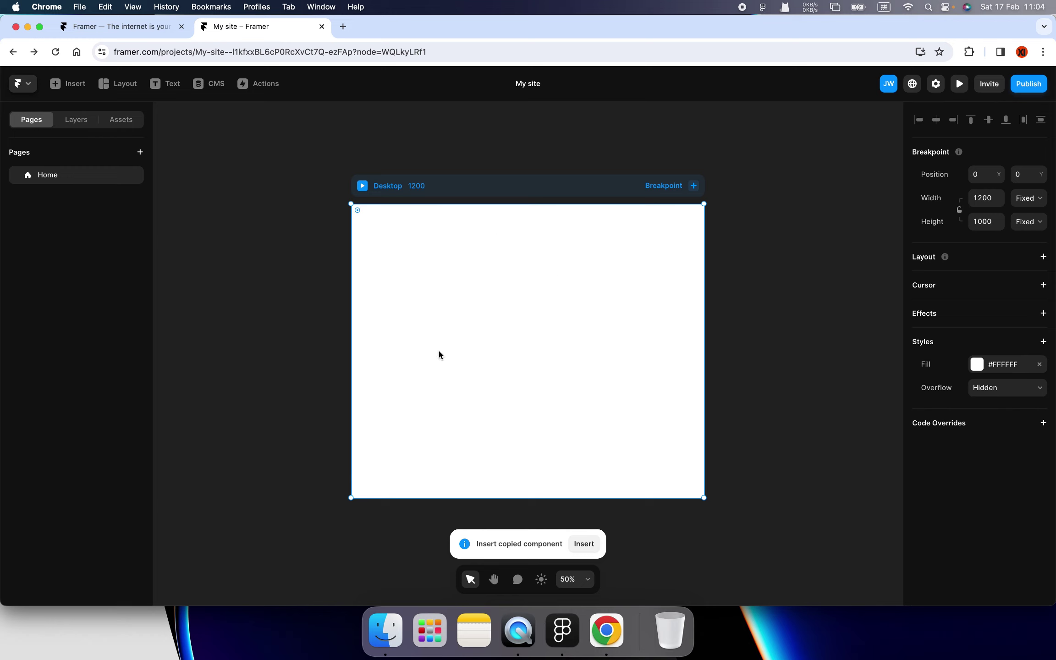
key(super+v)
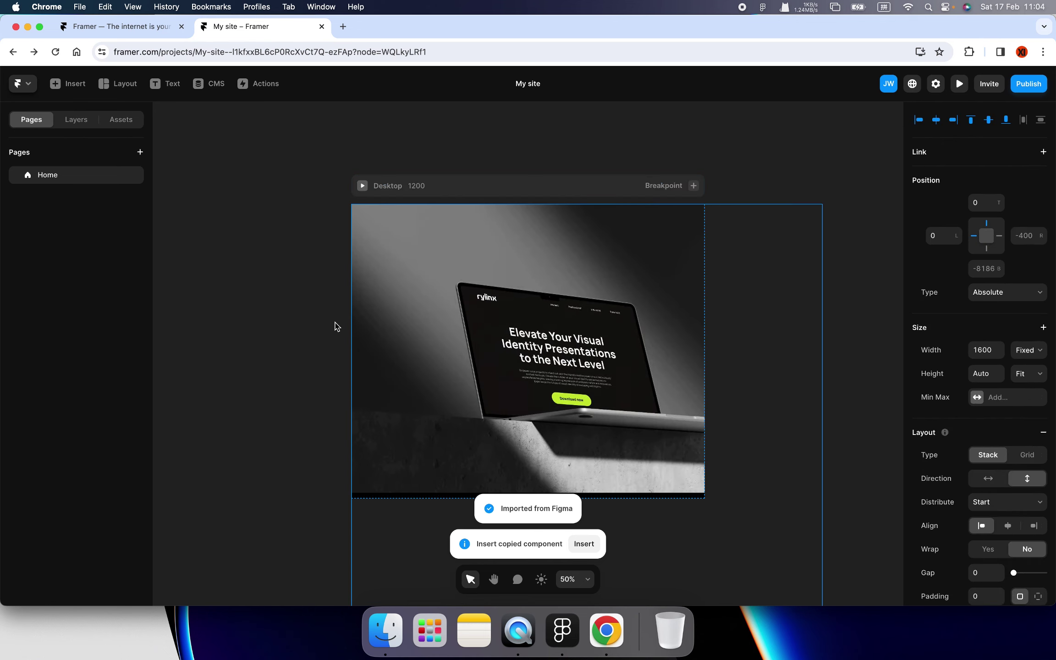
click(323, 244)
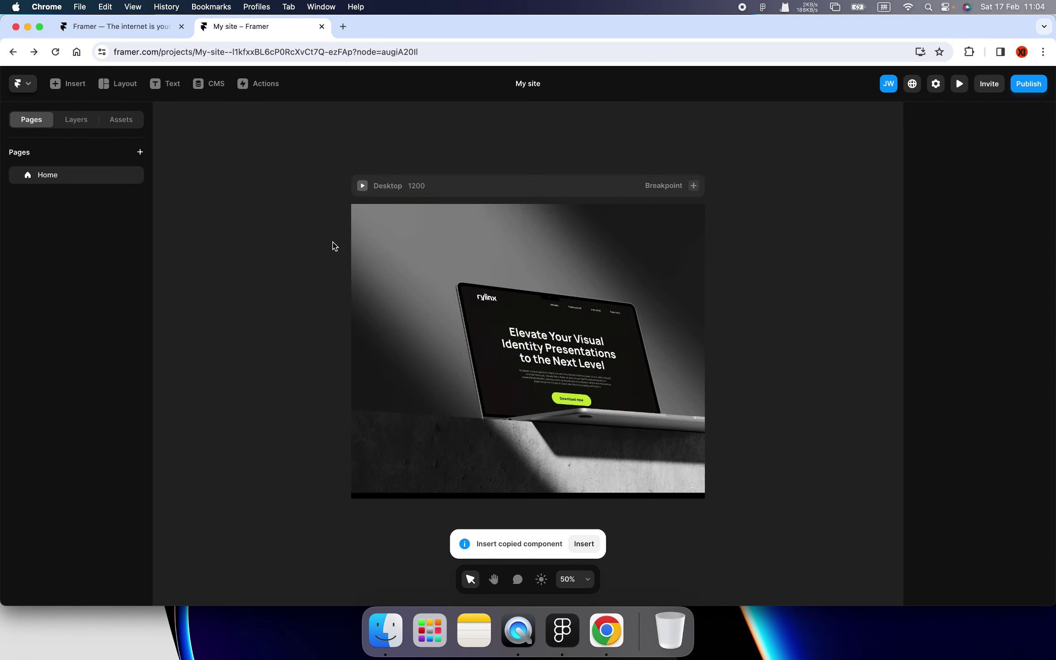
Set the Desktop breakpoint's width to 1600 and its height to Fit Content
click(454, 184)
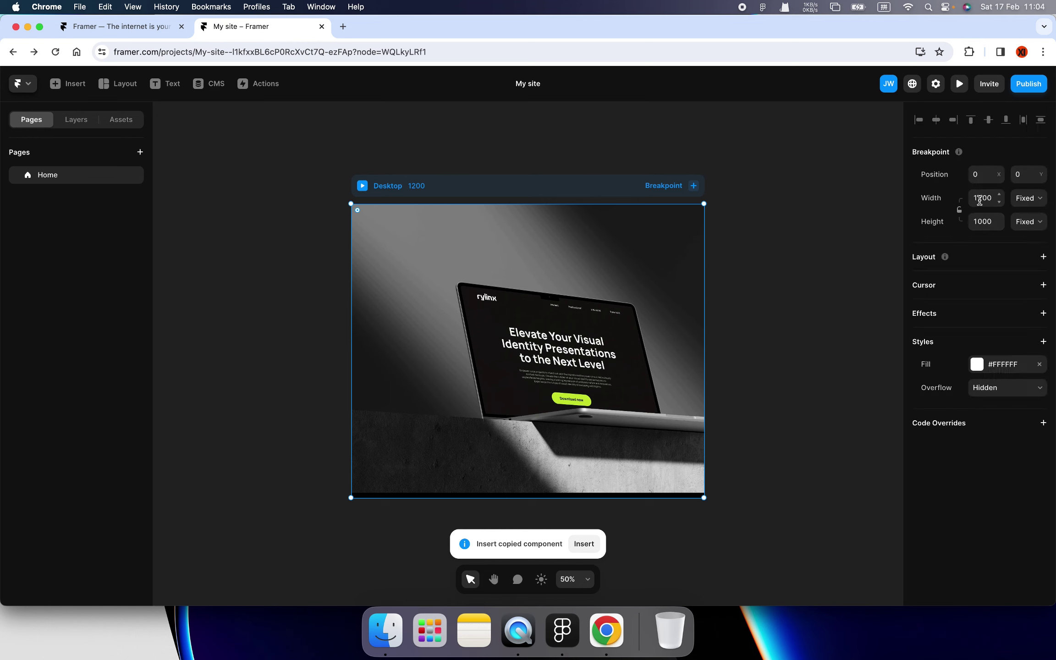
click(972, 204)
text(1600)
key(Return)
click(1033, 225)
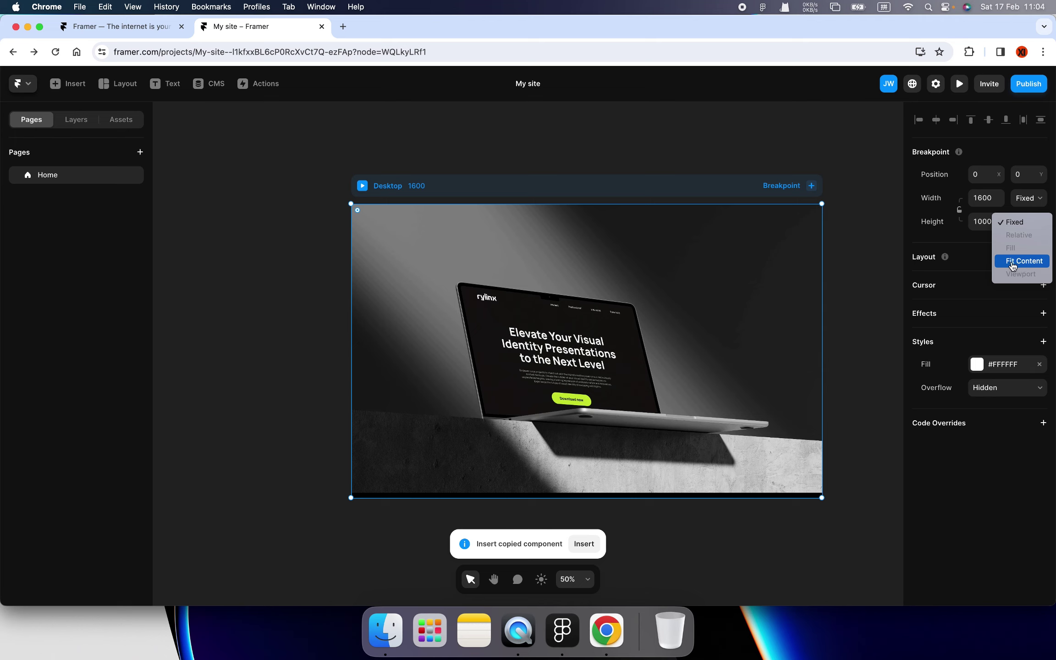
click(1035, 266)
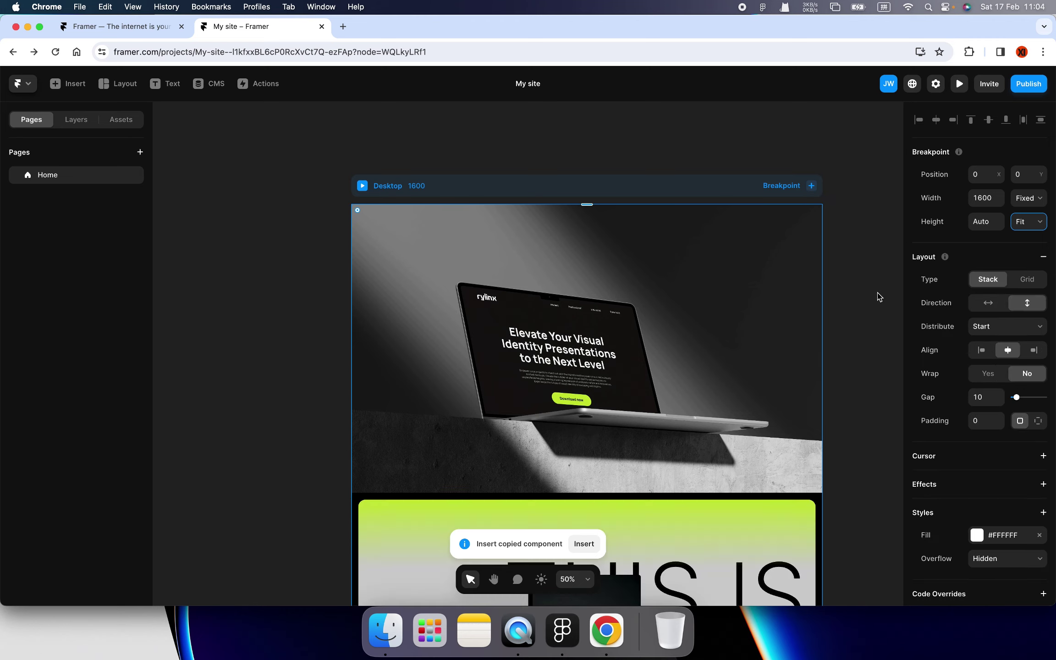
Examine the imported sections of the Desktop page on the canvas from the laptop image down to the footer
scroll(851, 293, down, 5)
scroll(798, 302, down, 2)
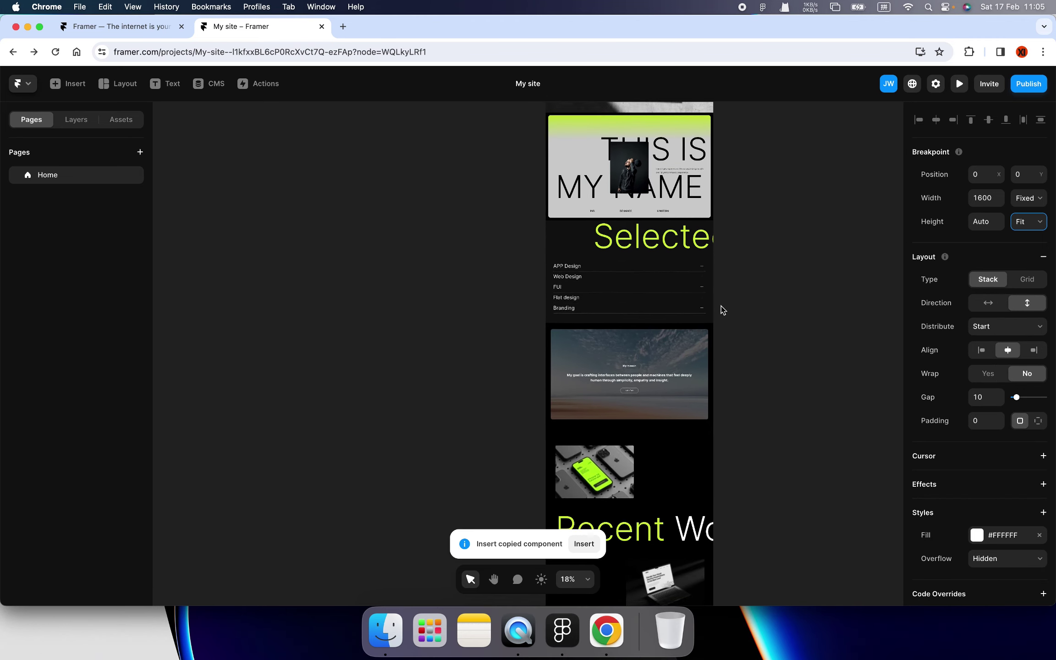
scroll(721, 309, up, 5)
scroll(663, 301, up, 6)
scroll(652, 369, down, 15)
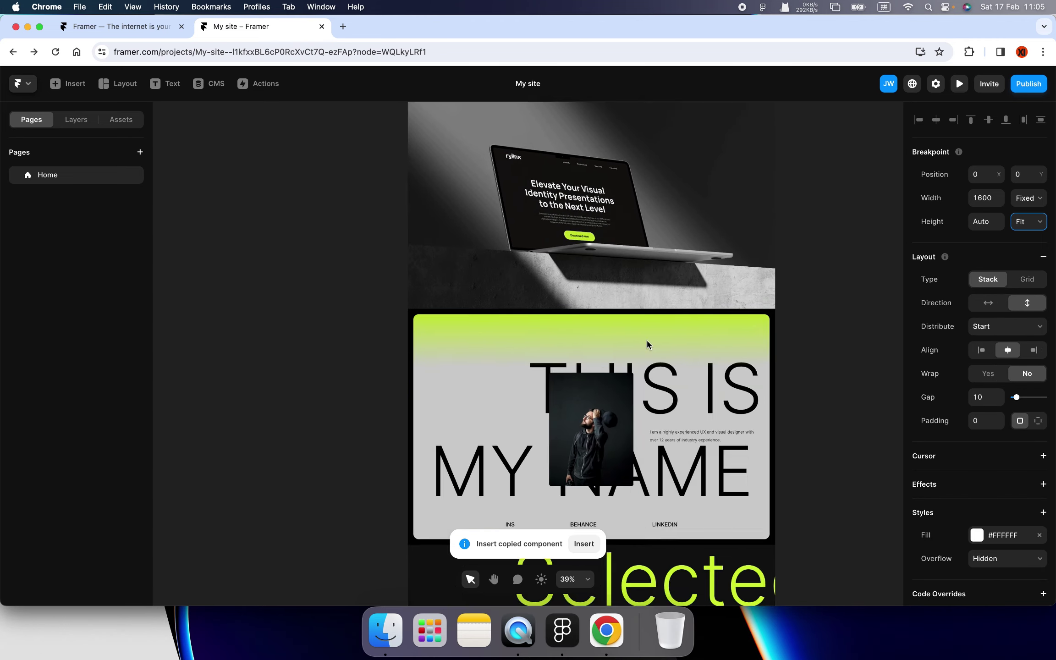
scroll(648, 344, down, 15)
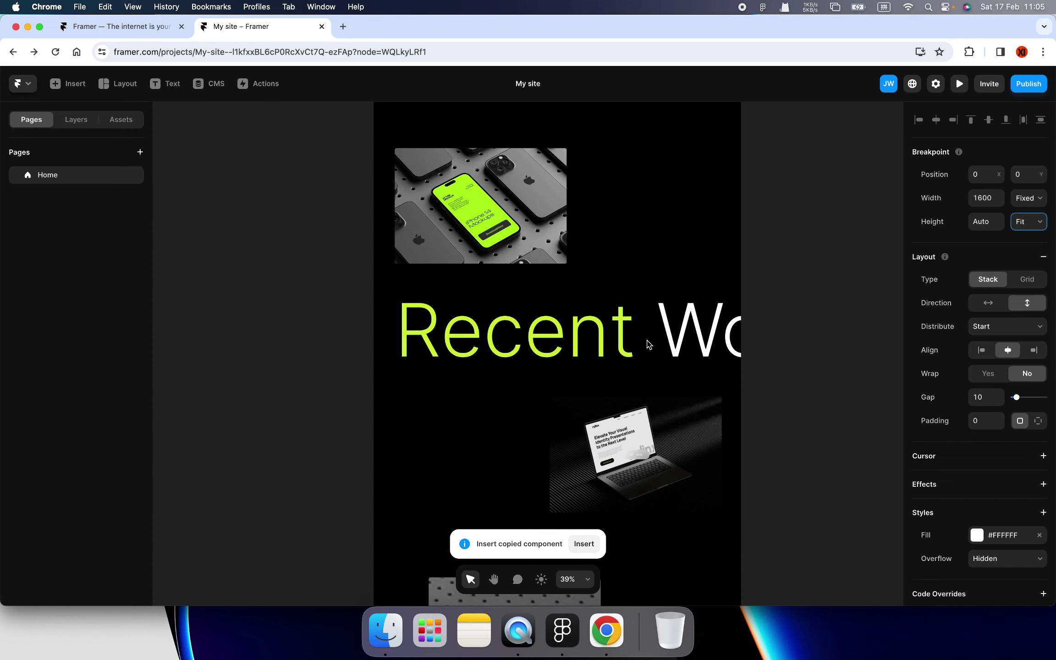
scroll(649, 344, down, 4)
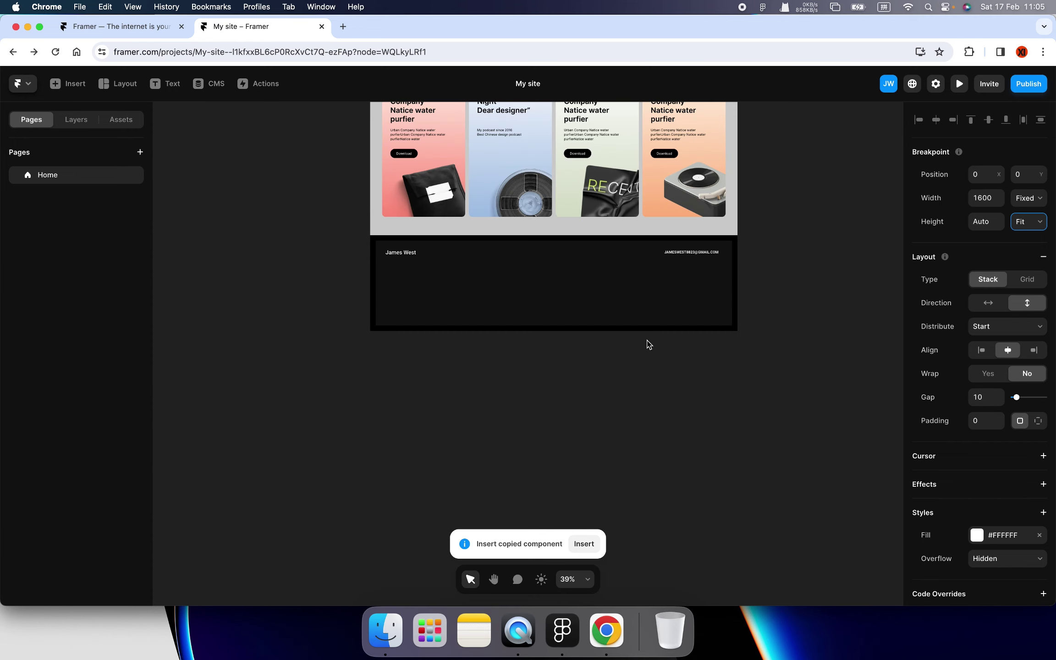
scroll(648, 344, up, 20)
scroll(648, 344, up, 10)
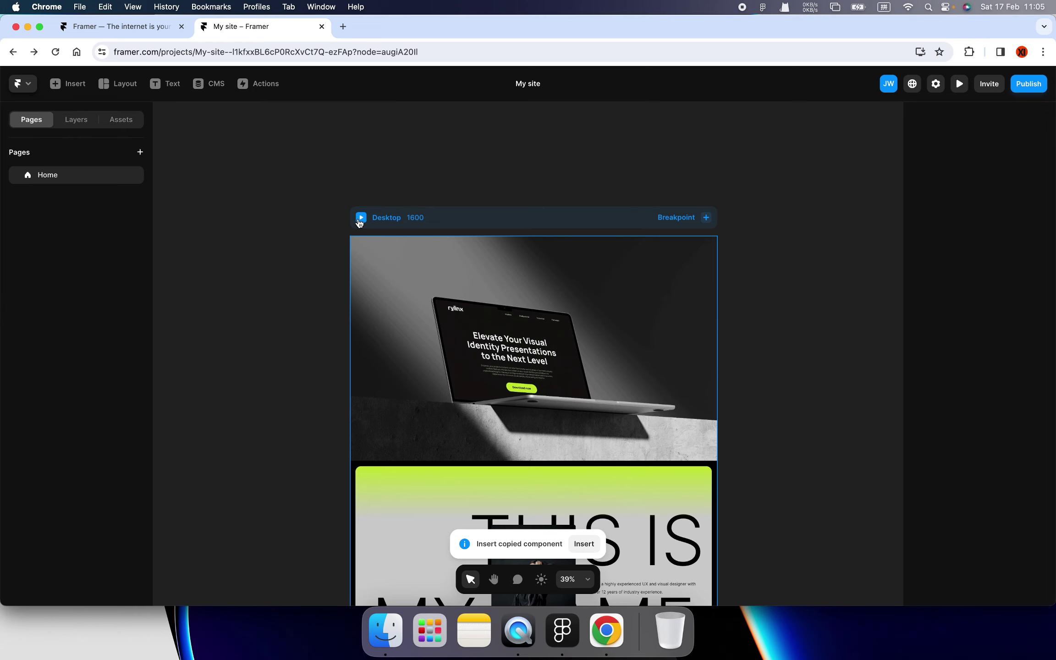
Preview the Desktop page, widen the preview to 1742, and review how its sections display
click(361, 218)
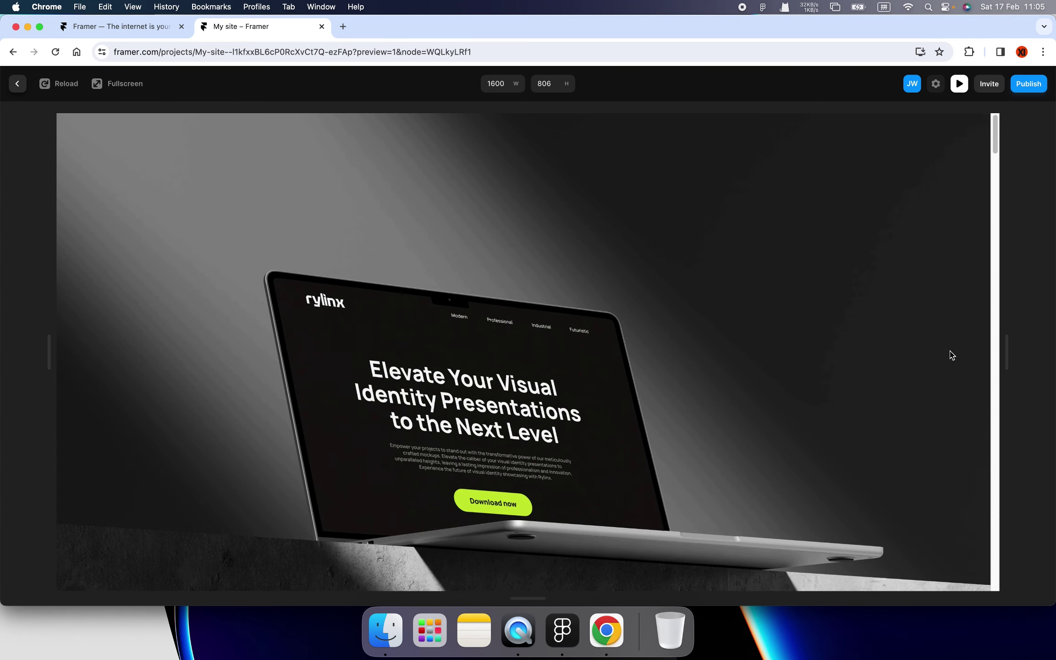
scroll(950, 354, down, 15)
scroll(951, 358, down, 10)
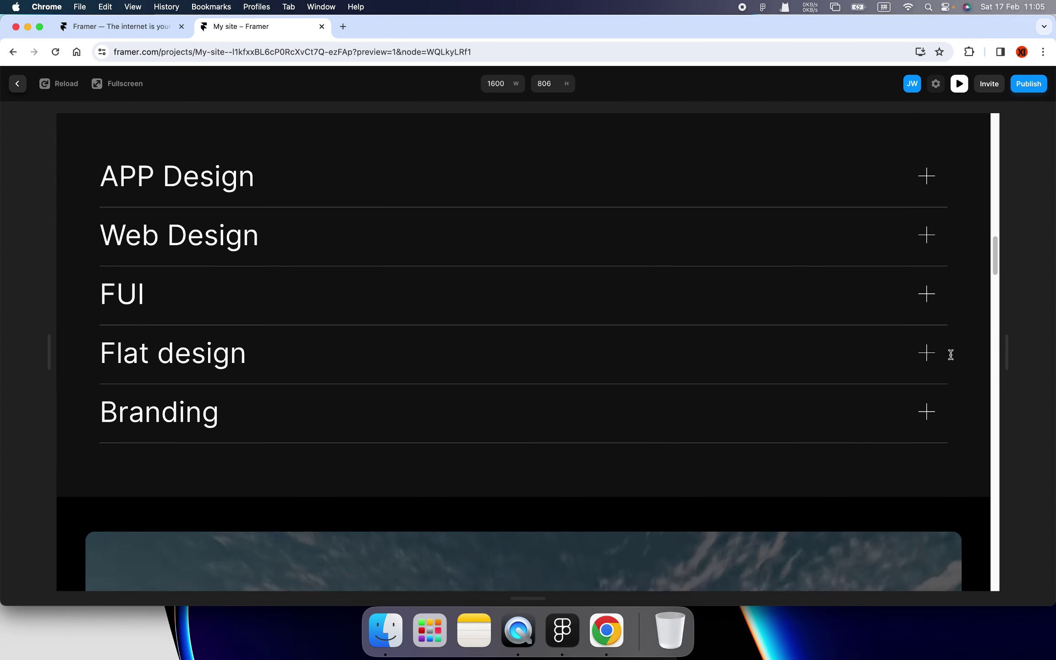
drag(1008, 361, 1053, 360)
scroll(976, 368, down, 15)
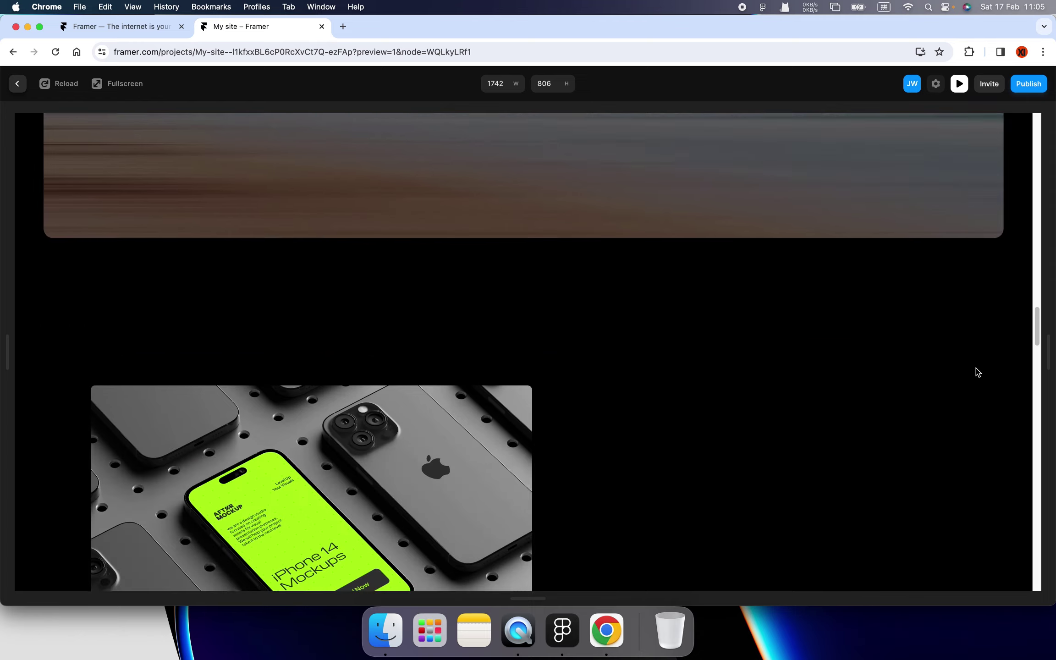
scroll(979, 373, down, 20)
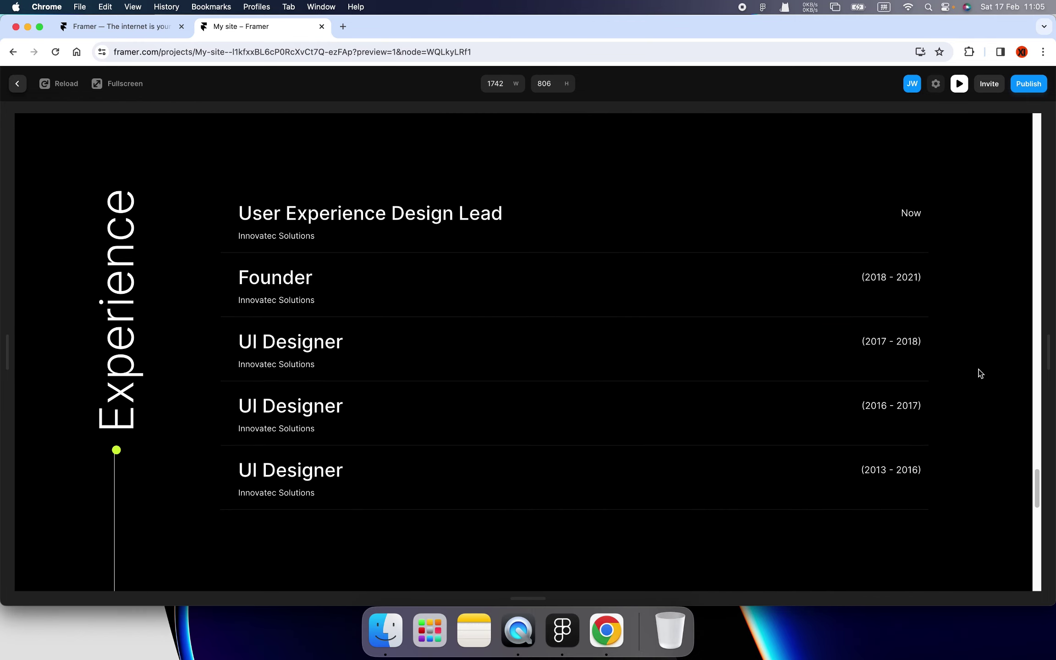
scroll(976, 369, up, 20)
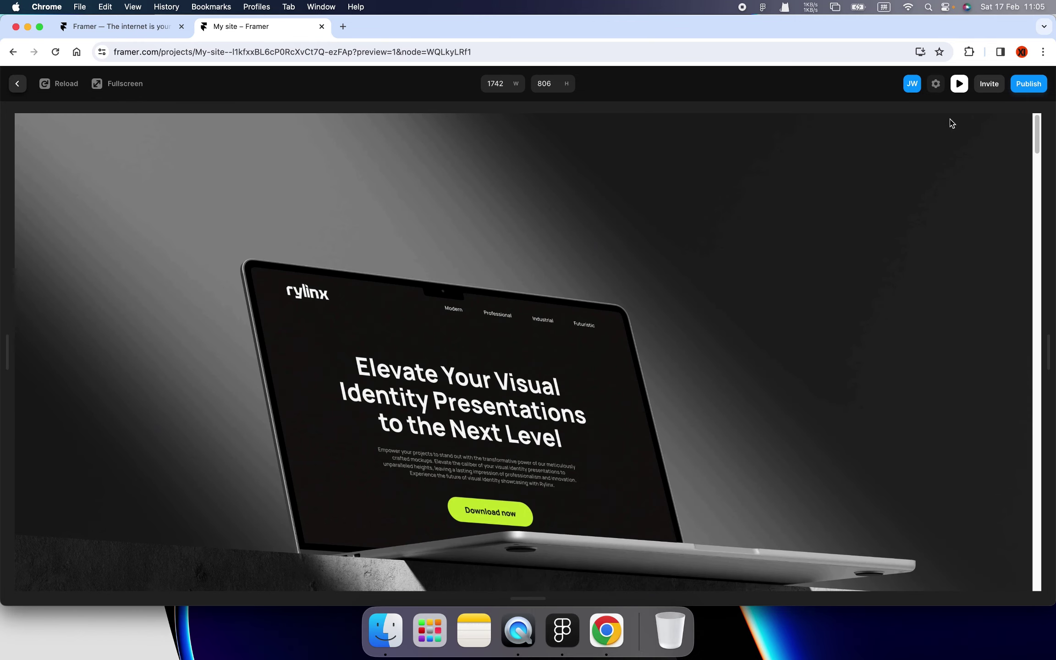
Publish the site and review the live page in the browser
click(1029, 83)
scroll(412, 197, down, 20)
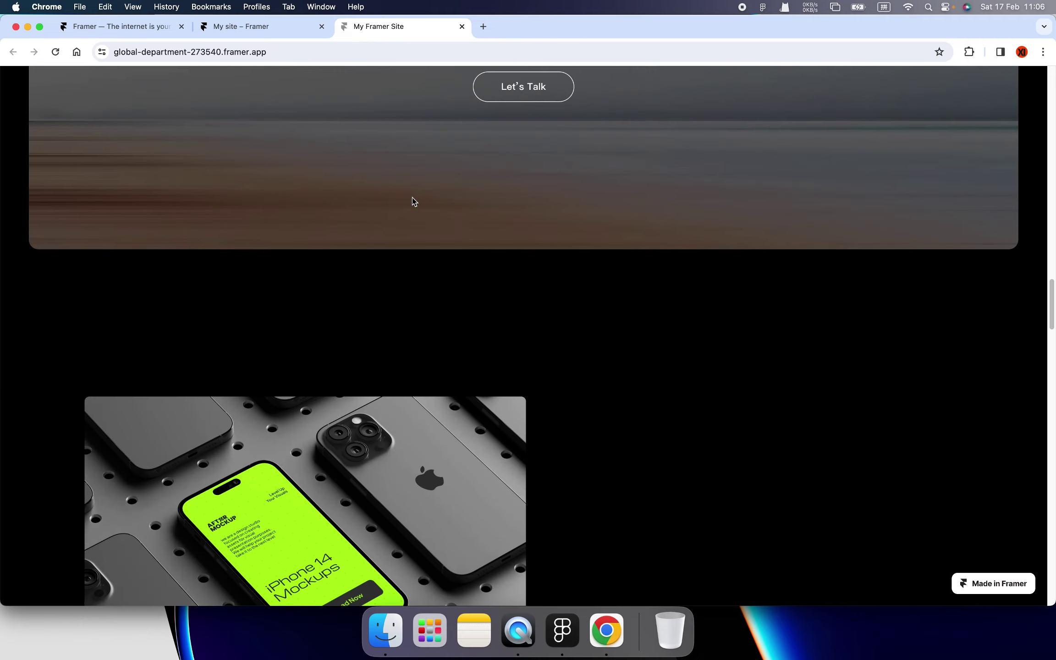
scroll(412, 197, up, 20)
scroll(414, 198, up, 2)
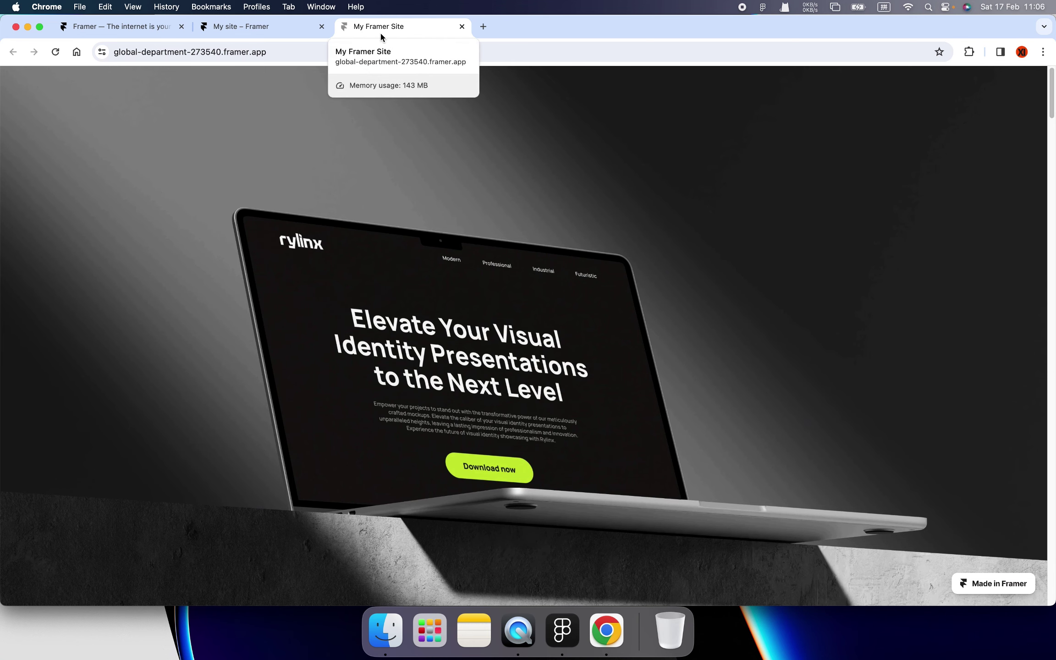
Return to the Framer project from the live page and check the site's publishing options
click(264, 27)
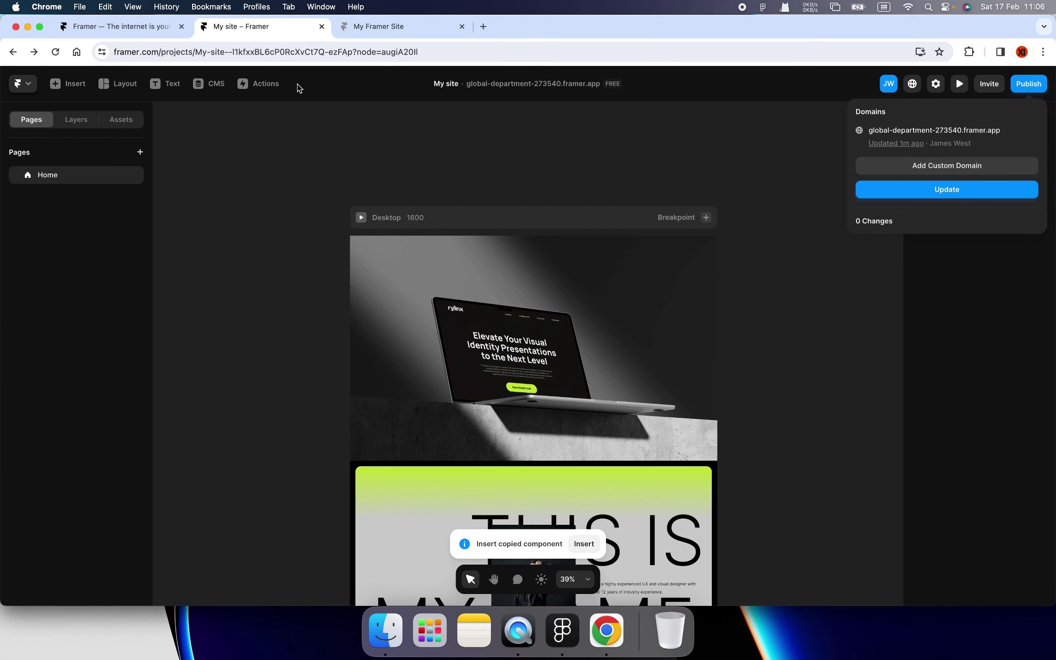
click(582, 137)
click(1029, 85)
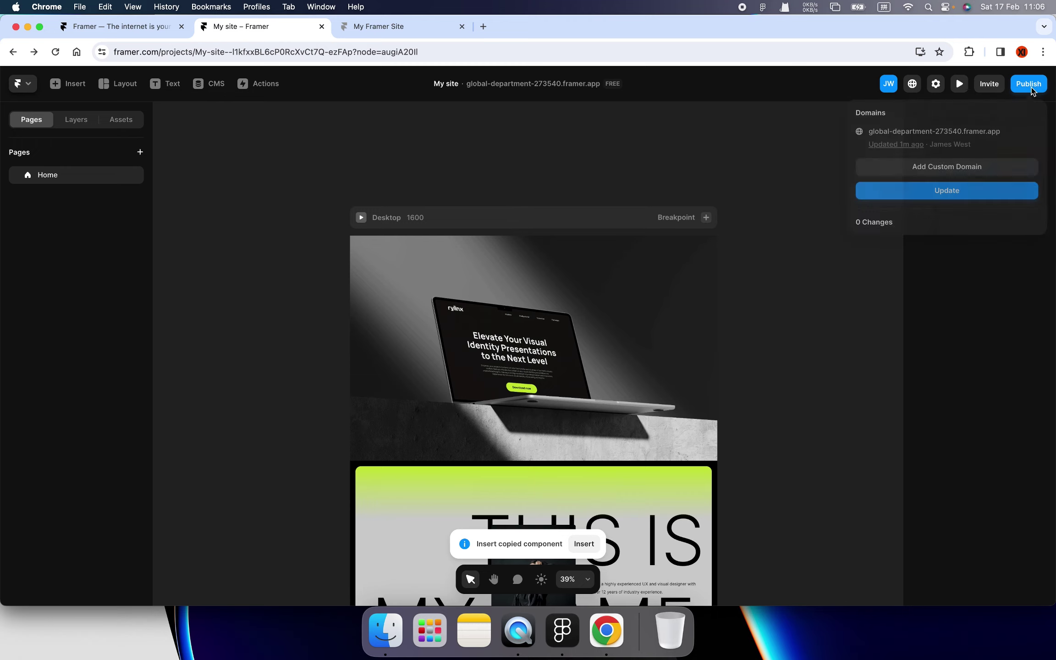
click(812, 157)
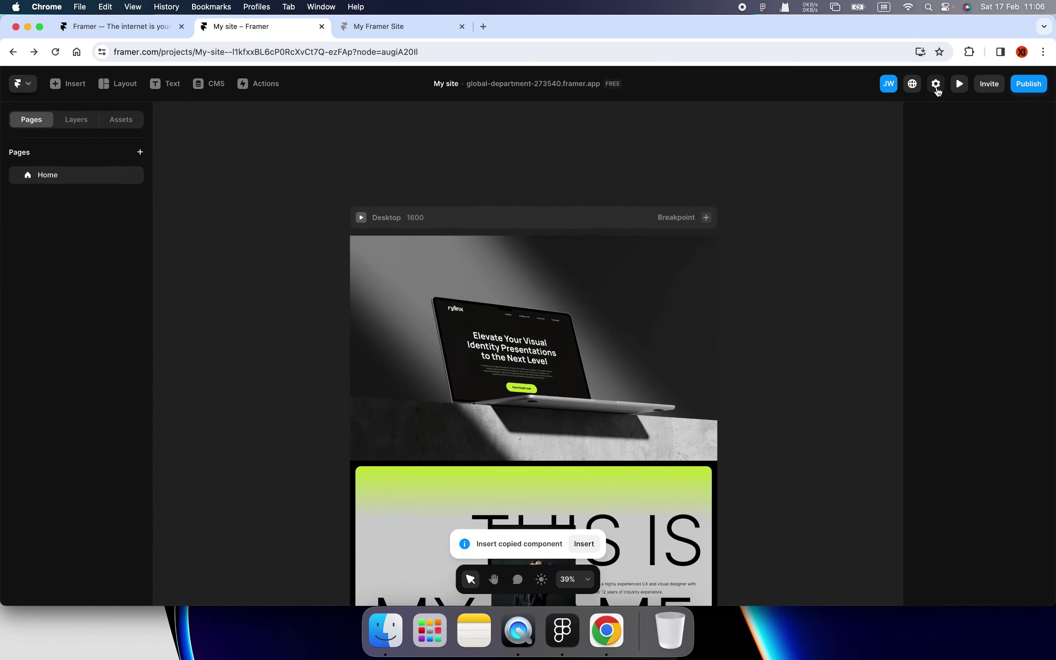
Fill in the Home page settings with the title "My site" and the page description "A experience designer"
click(936, 87)
click(524, 232)
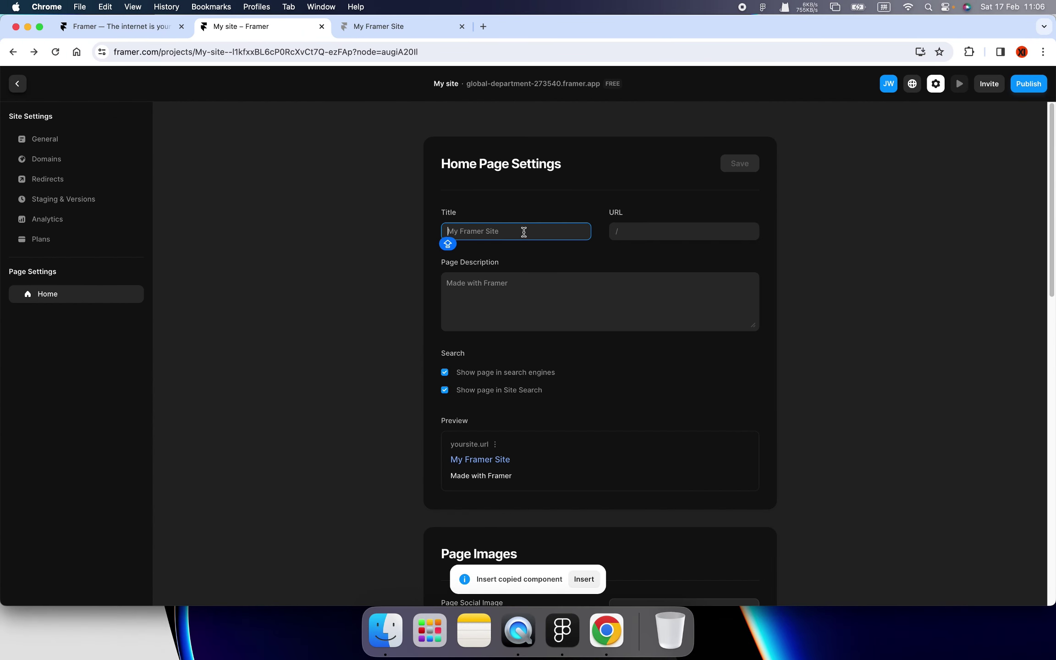
text(My site)
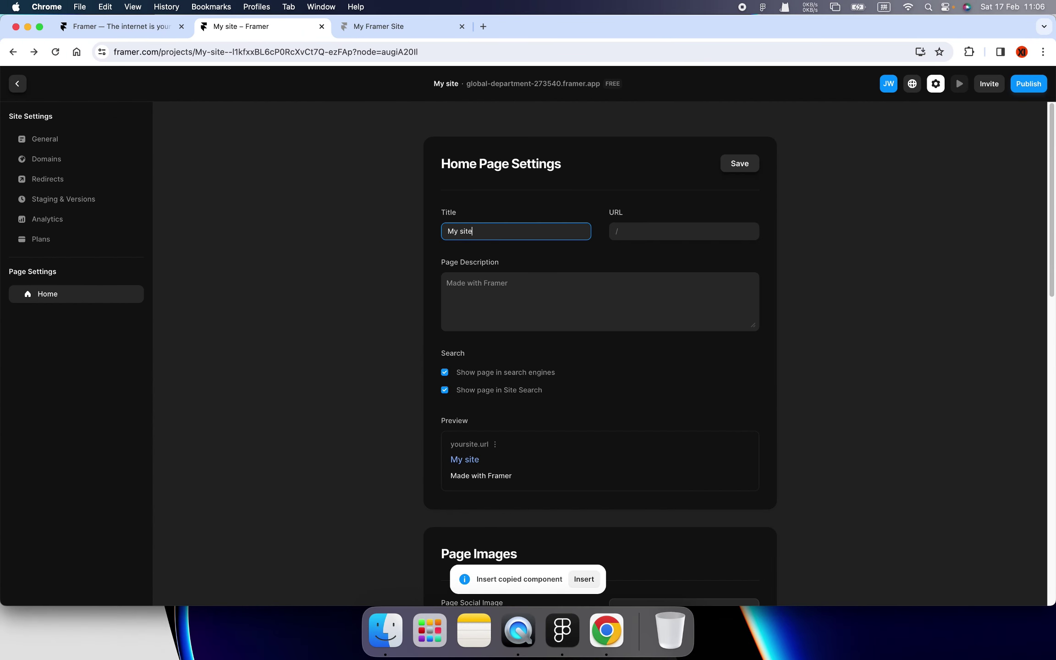
click(490, 292)
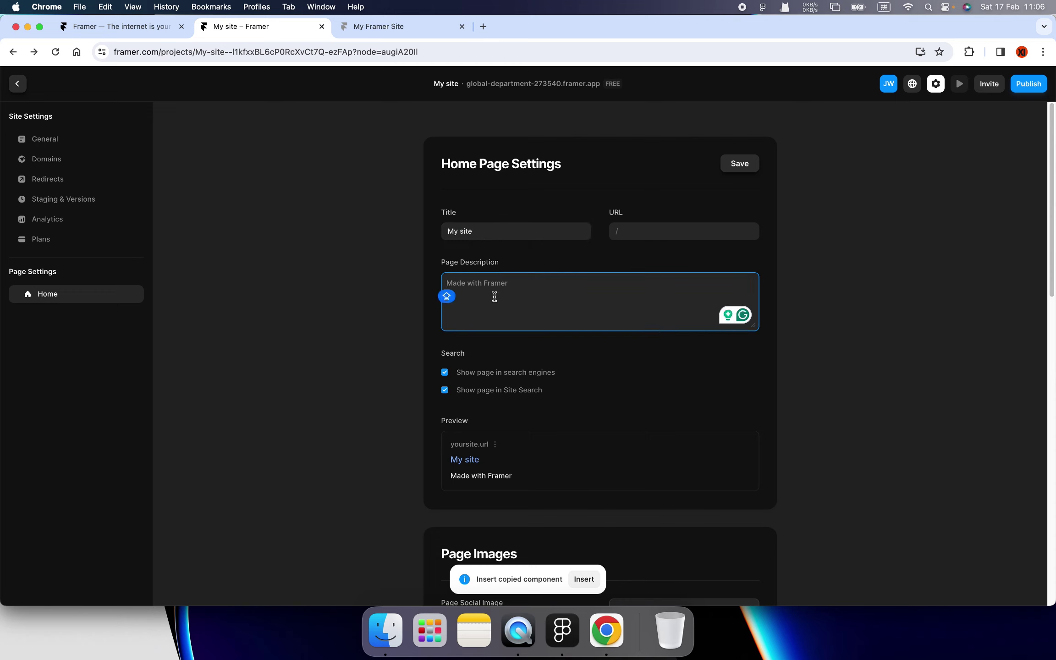
text(A ex)
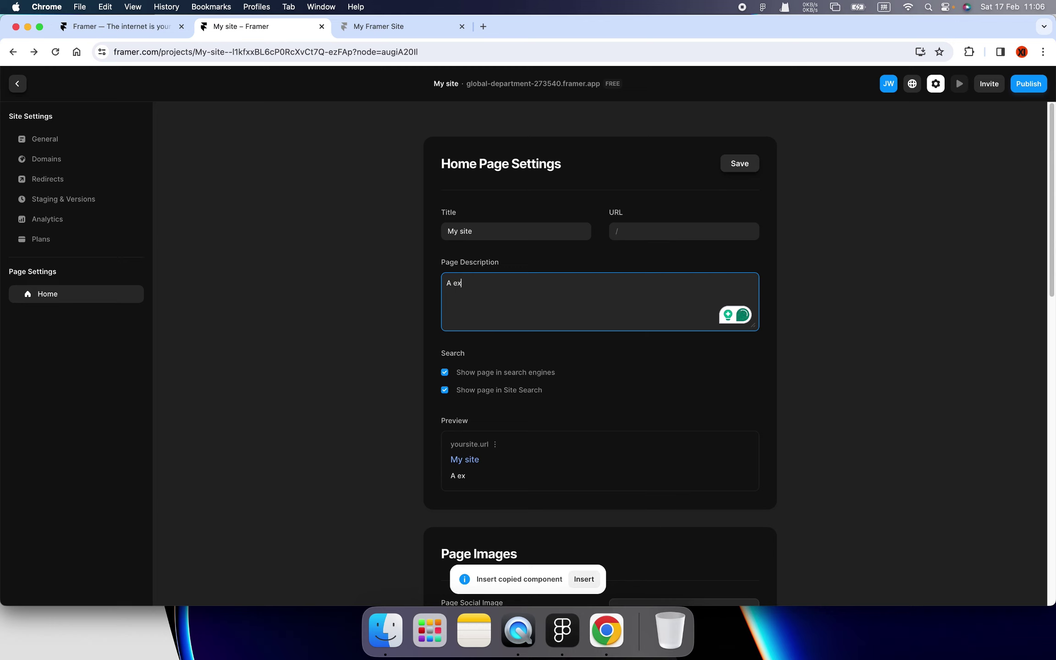
text(perience desighne)
key(Caps_Lock)
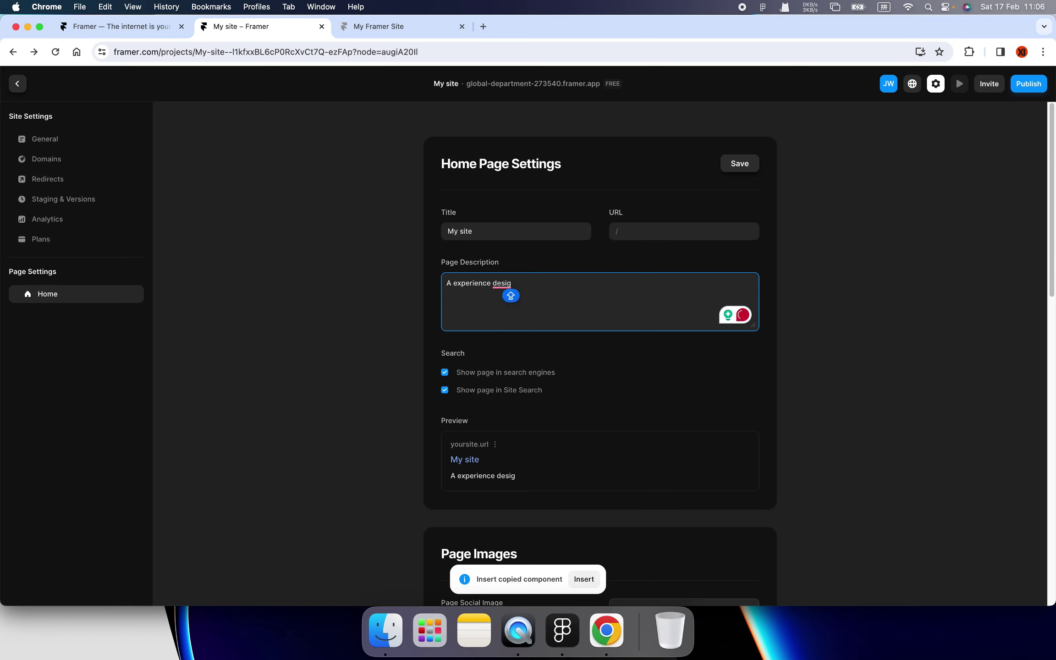
text(ner)
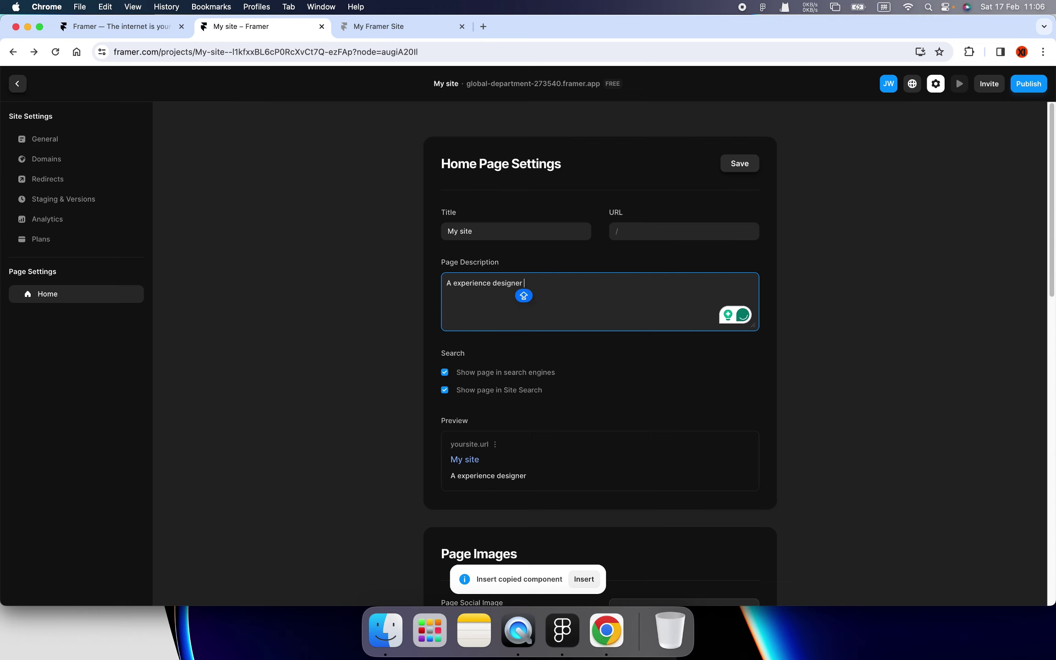
Examine the social image and custom code options in the Home page settings
scroll(576, 390, down, 6)
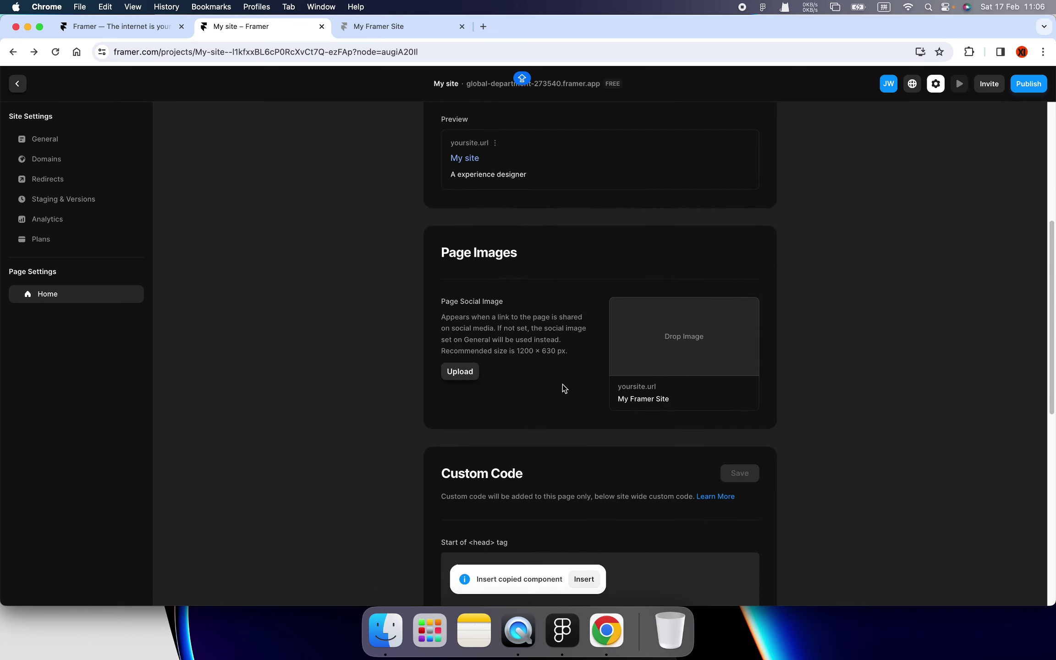
scroll(503, 280, down, 5)
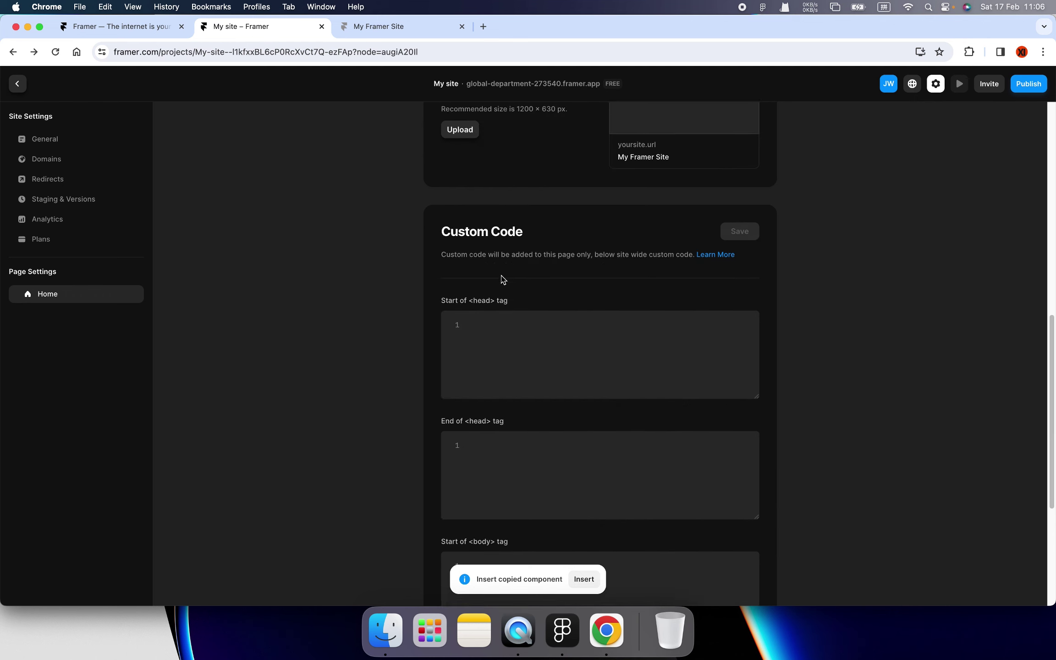
scroll(633, 268, up, 7)
scroll(578, 298, down, 4)
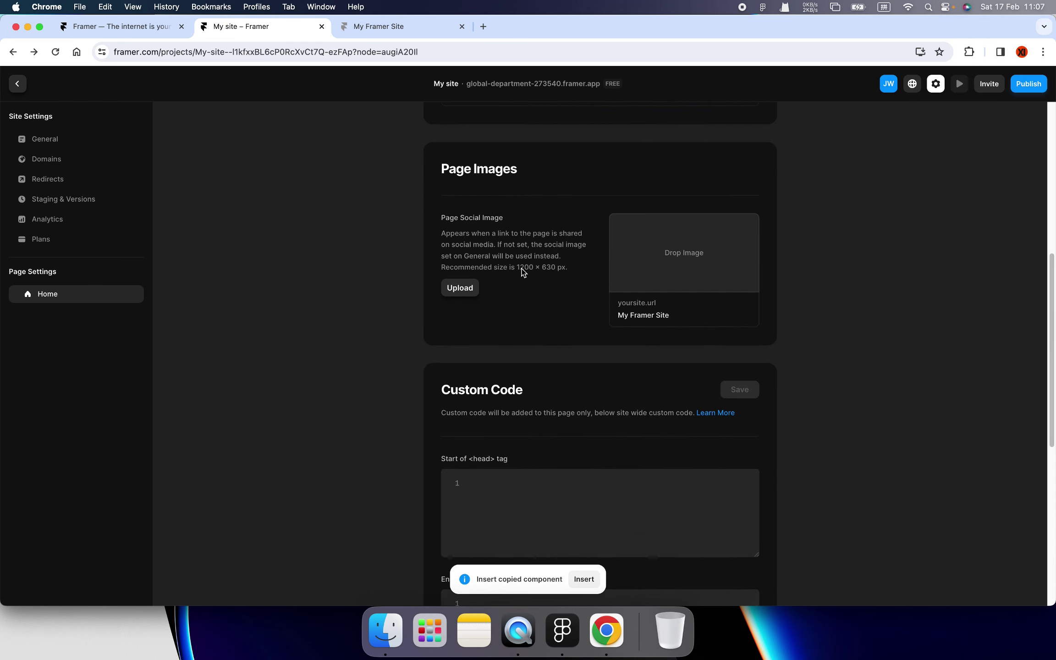
Save the Home page settings and publish the update to the site's framer.app domain
scroll(569, 316, down, 4)
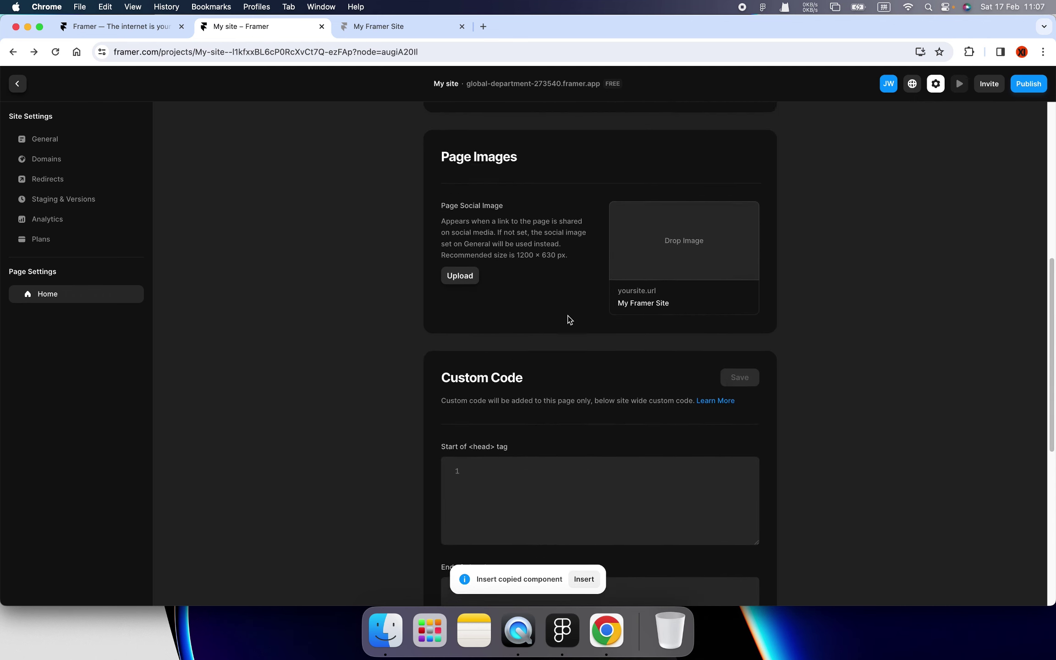
scroll(554, 269, up, 4)
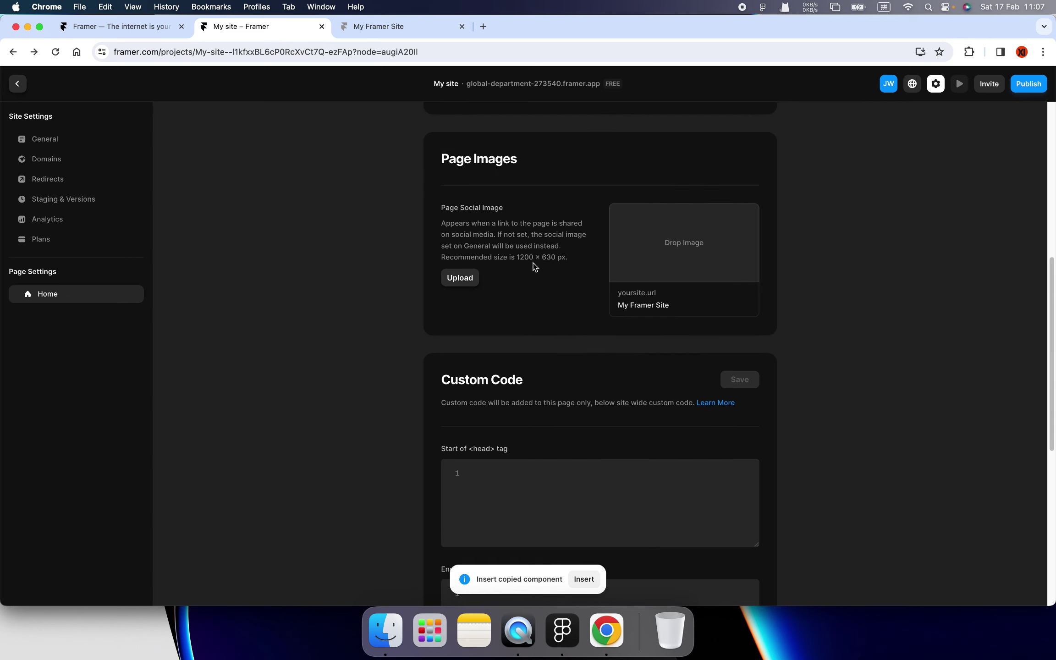
scroll(596, 303, up, 8)
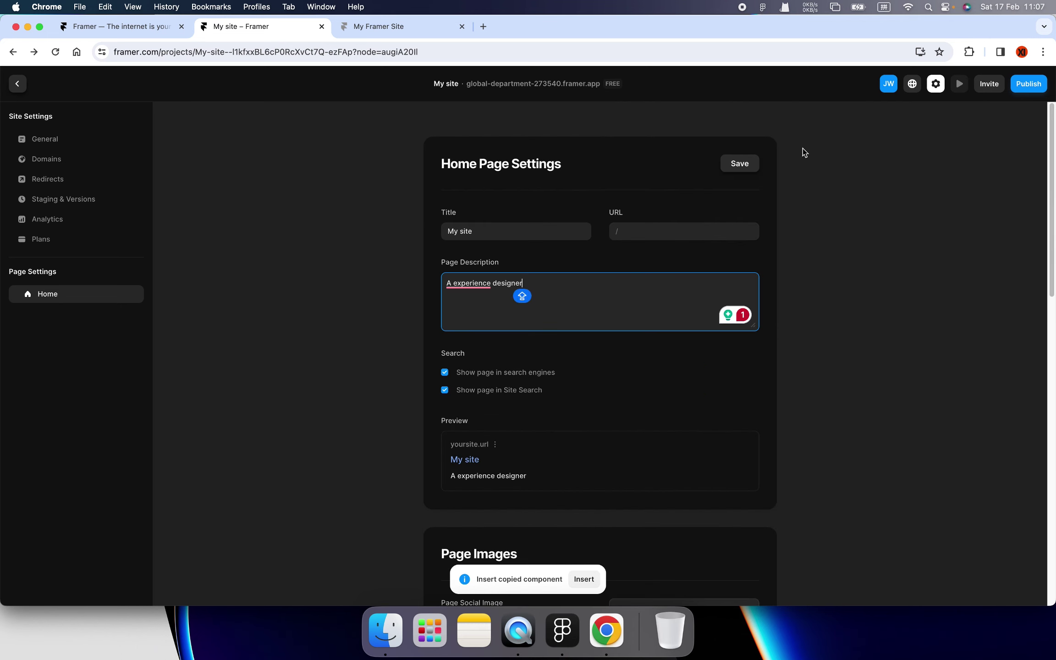
click(747, 162)
click(1029, 84)
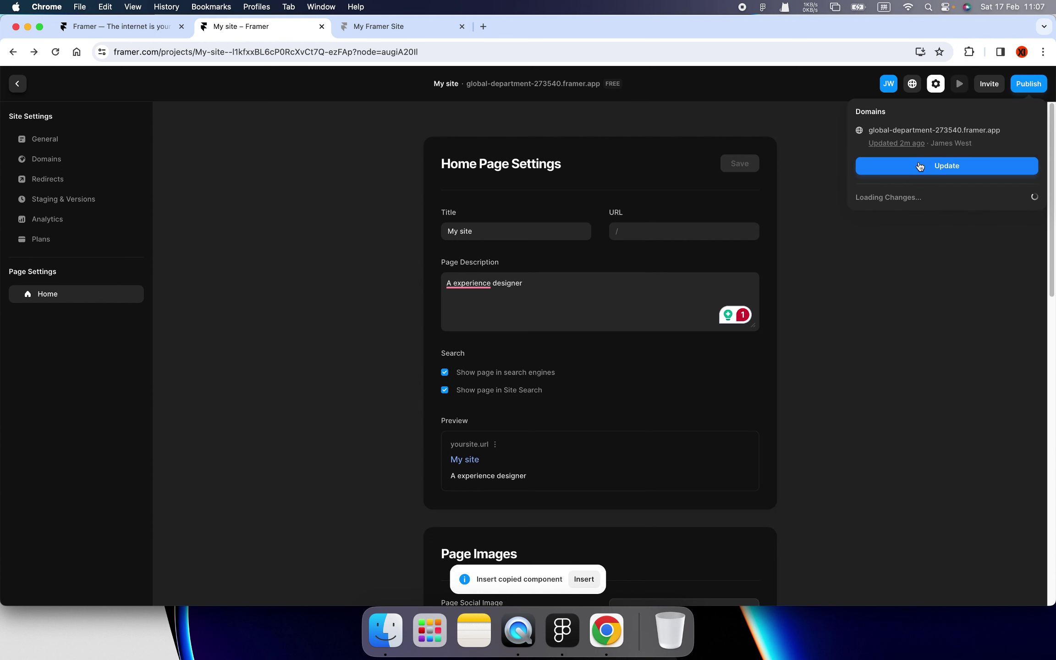
click(922, 166)
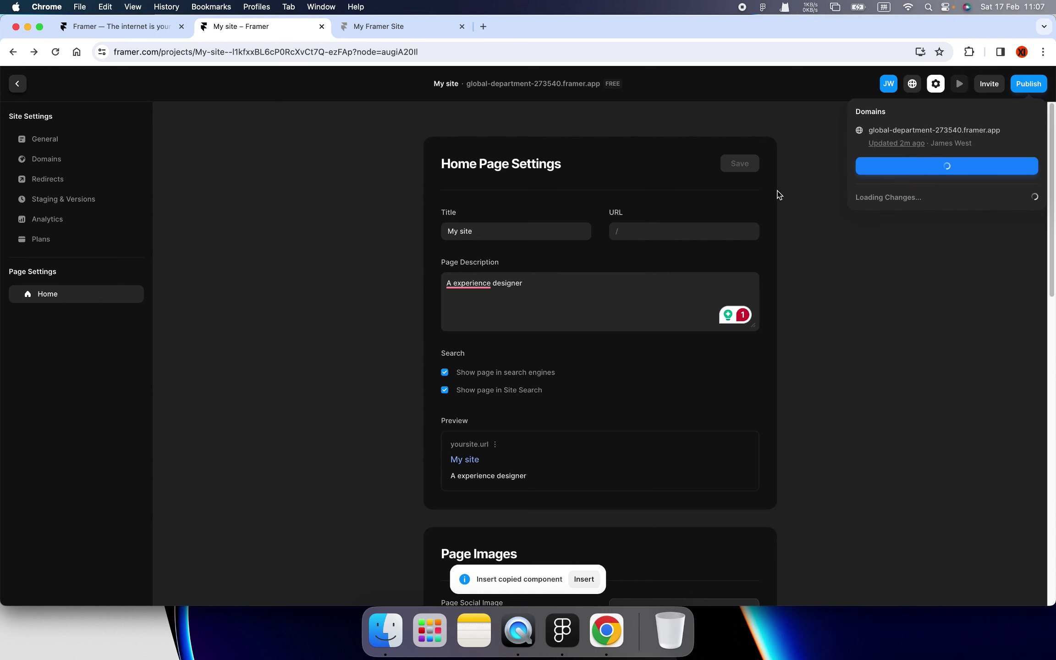
Reload the live site in the browser and review the updated page
click(387, 27)
click(56, 50)
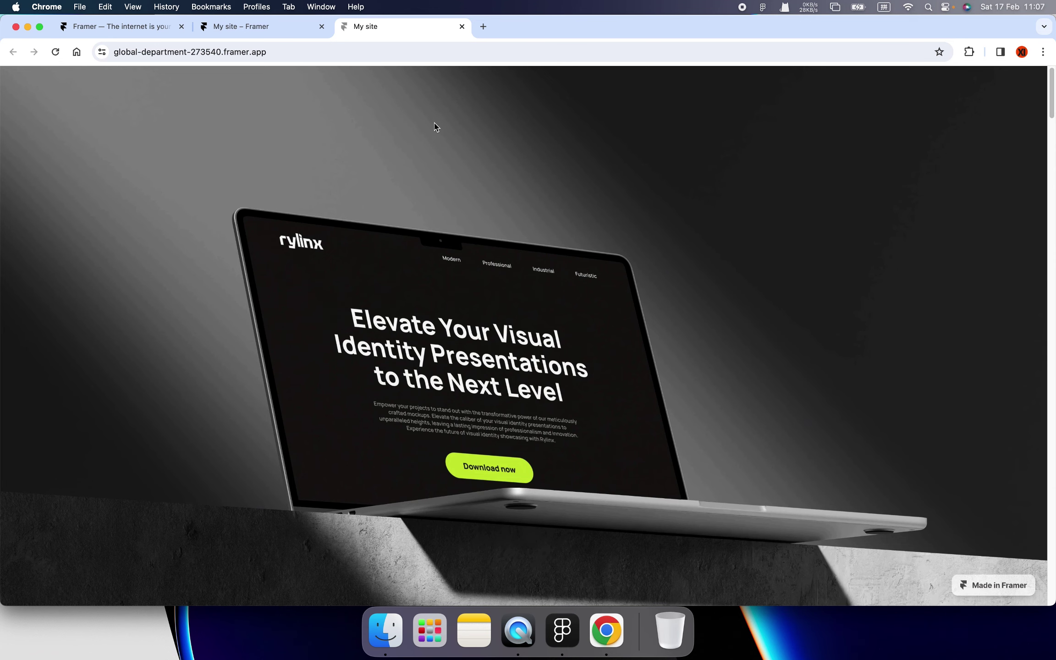
scroll(465, 170, down, 10)
Return to the Framer project and leave the site settings for the Home page canvas
click(275, 27)
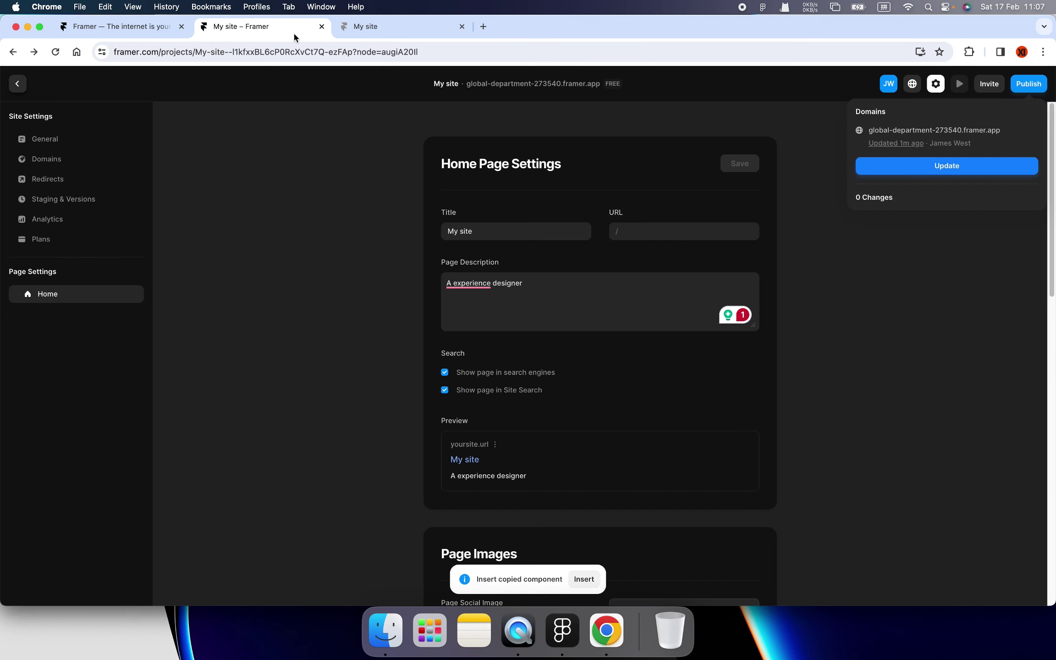
click(936, 87)
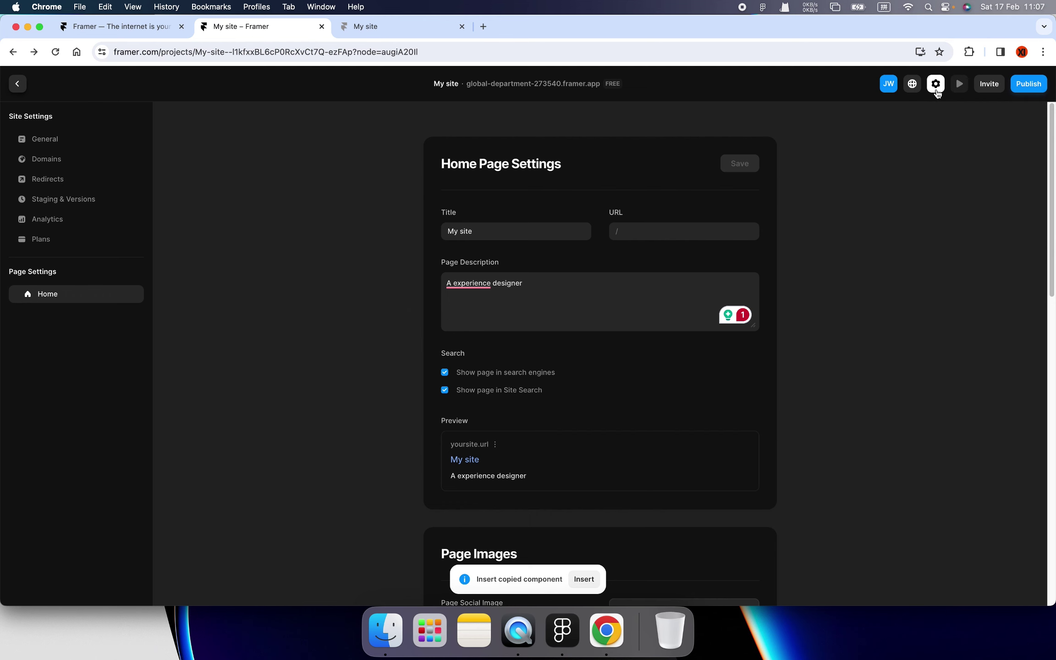
scroll(772, 230, down, 3)
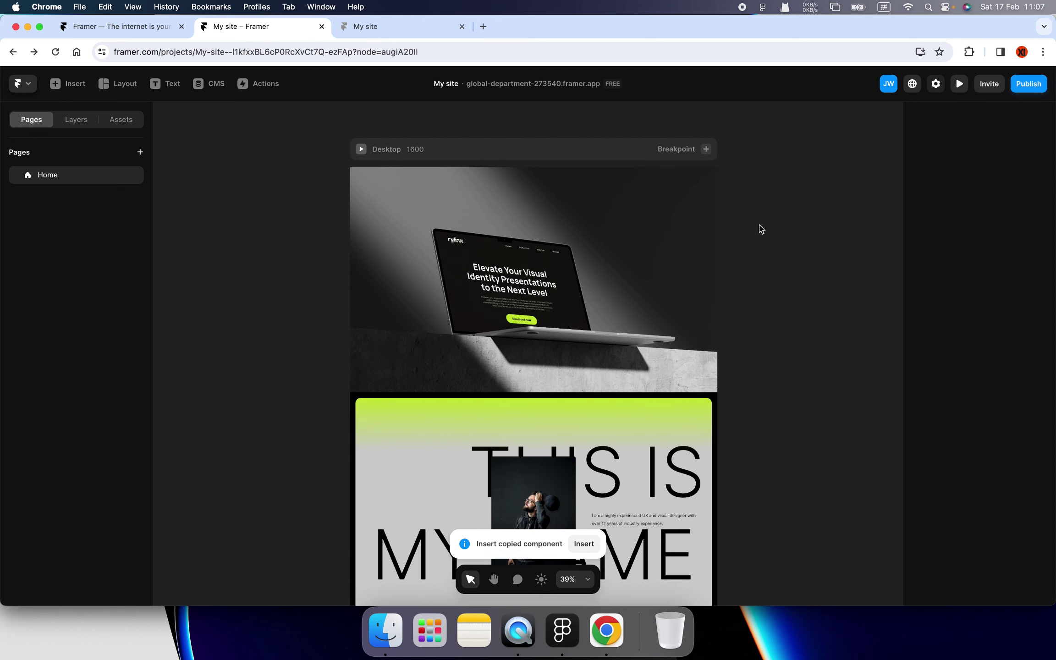
scroll(744, 232, down, 2)
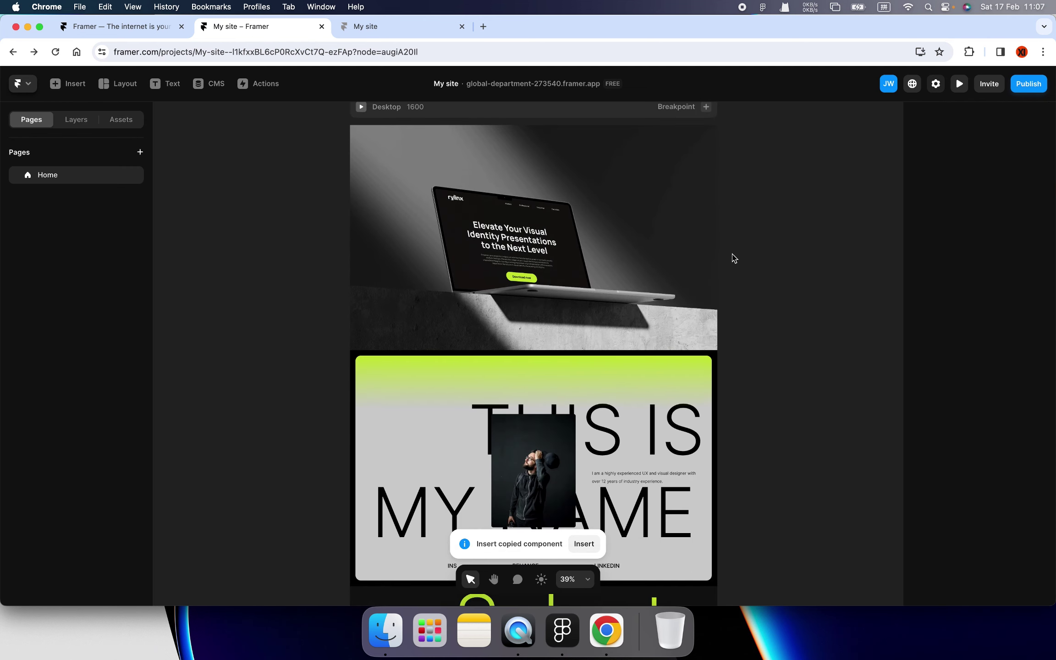
scroll(745, 245, up, 1)
scroll(750, 247, down, 5)
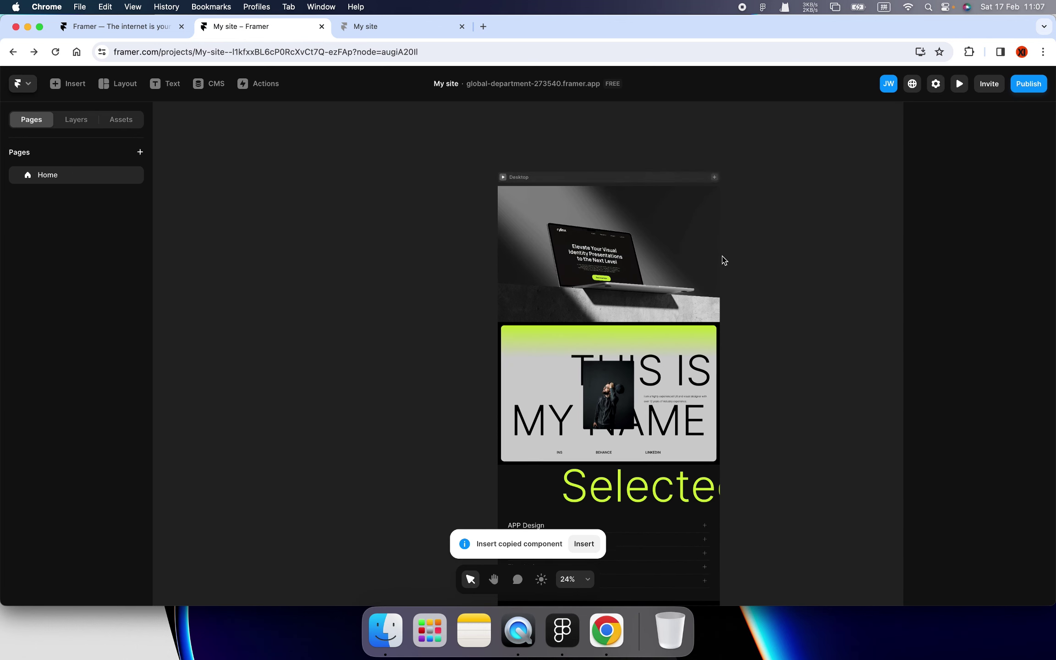
Switch to Figma and examine the navigation bar with Home, About, Works, Products and Contact in the Home frame's hero section
click(565, 630)
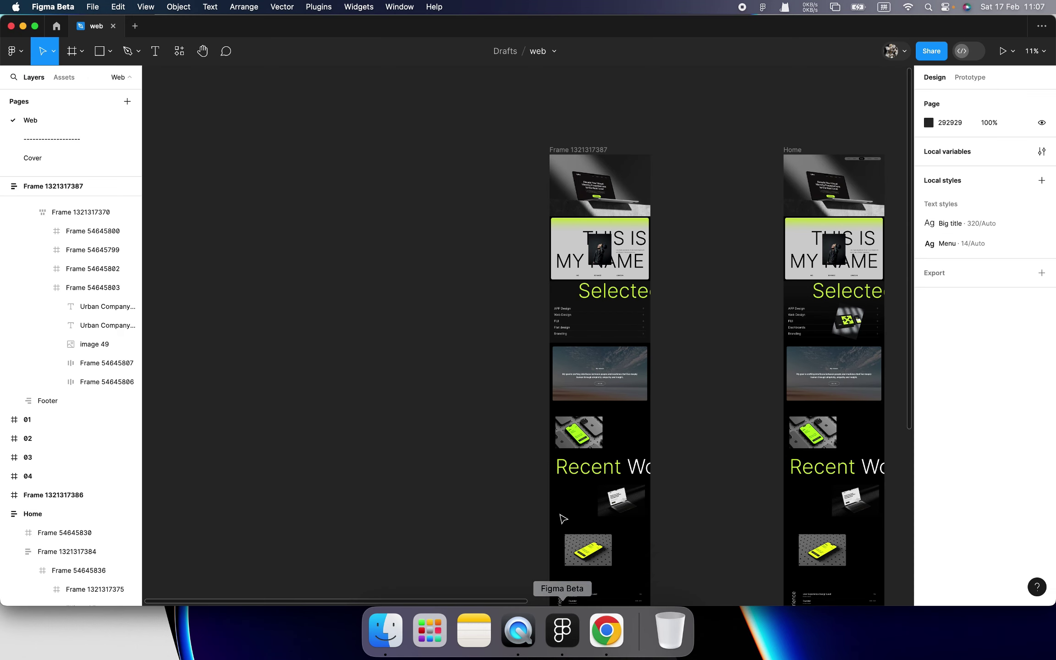
scroll(524, 271, right, 5)
scroll(507, 253, left, 3)
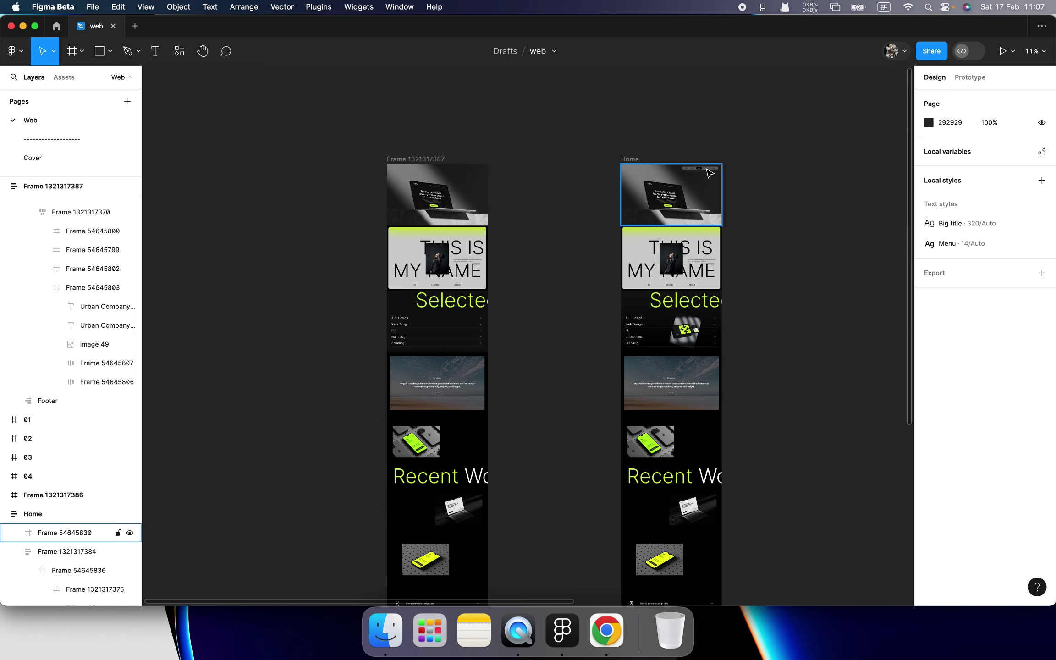
scroll(678, 183, up, 10)
scroll(678, 184, down, 5)
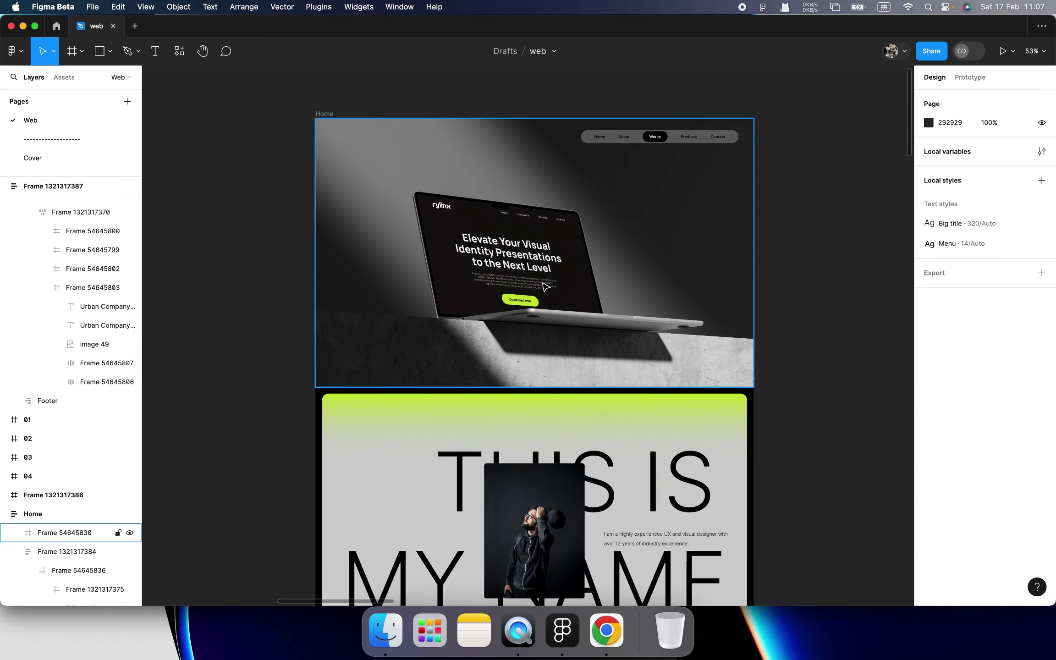
scroll(493, 260, left, 5)
scroll(405, 232, right, 10)
scroll(696, 217, left, 10)
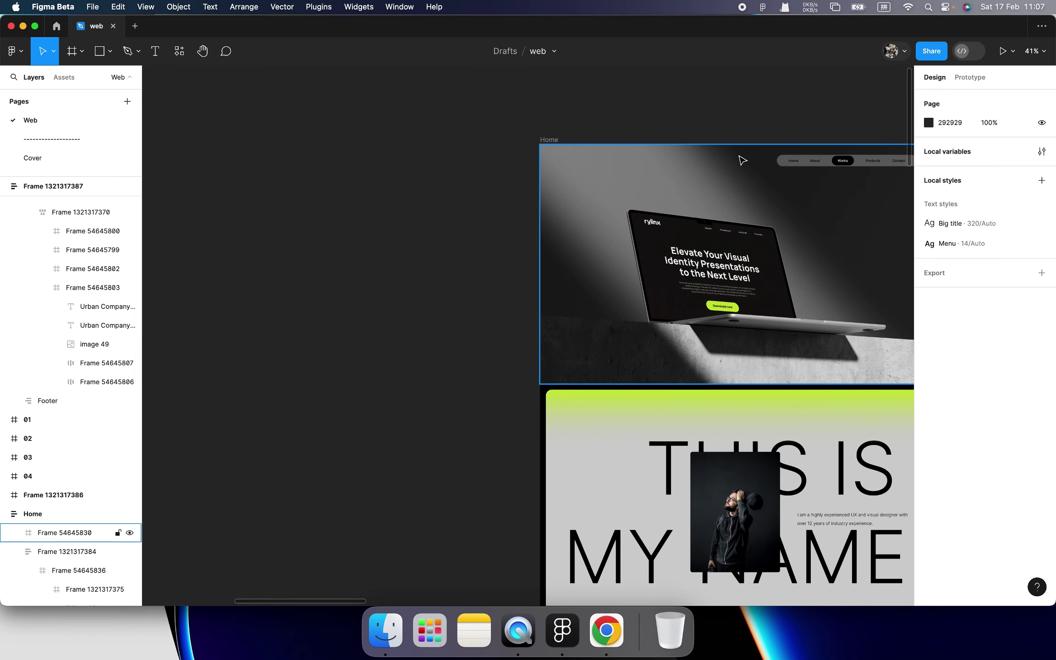
scroll(705, 161, right, 5)
scroll(692, 166, up, 8)
scroll(693, 166, up, 5)
click(684, 163)
click(684, 163)
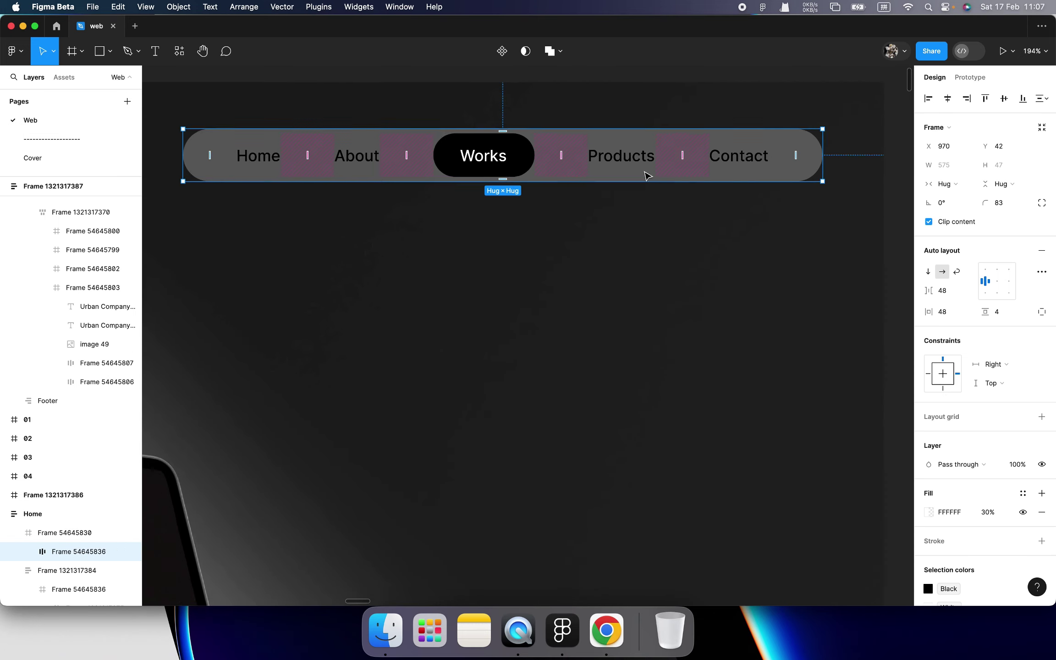
scroll(688, 184, down, 8)
scroll(746, 217, up, 5)
click(746, 216)
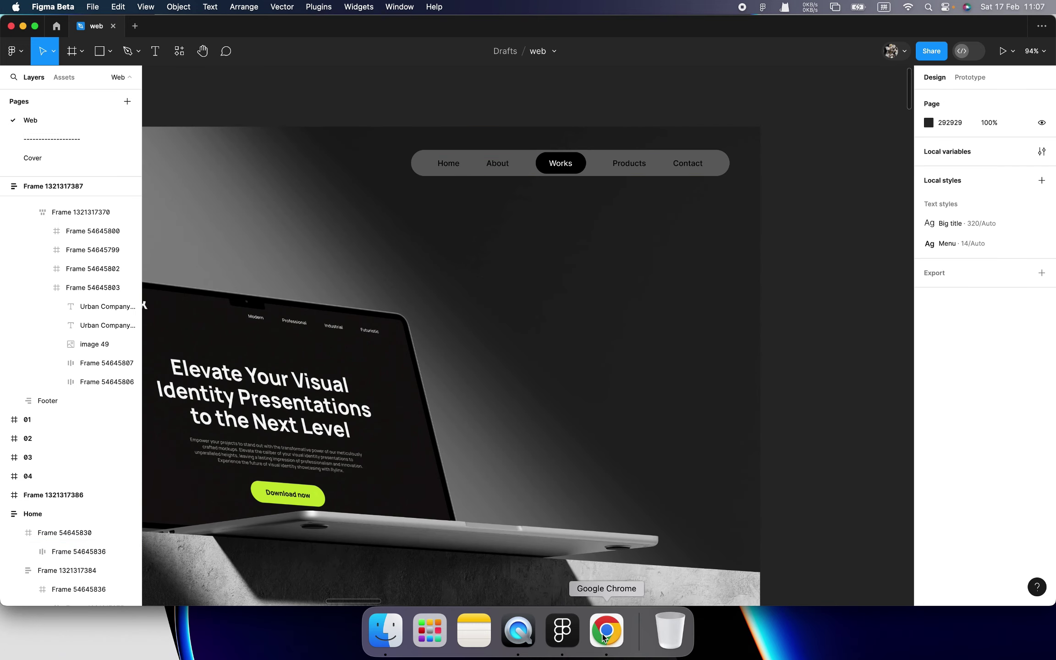
Switch back to Framer and select the laptop hero section at the start of the Home page
click(617, 626)
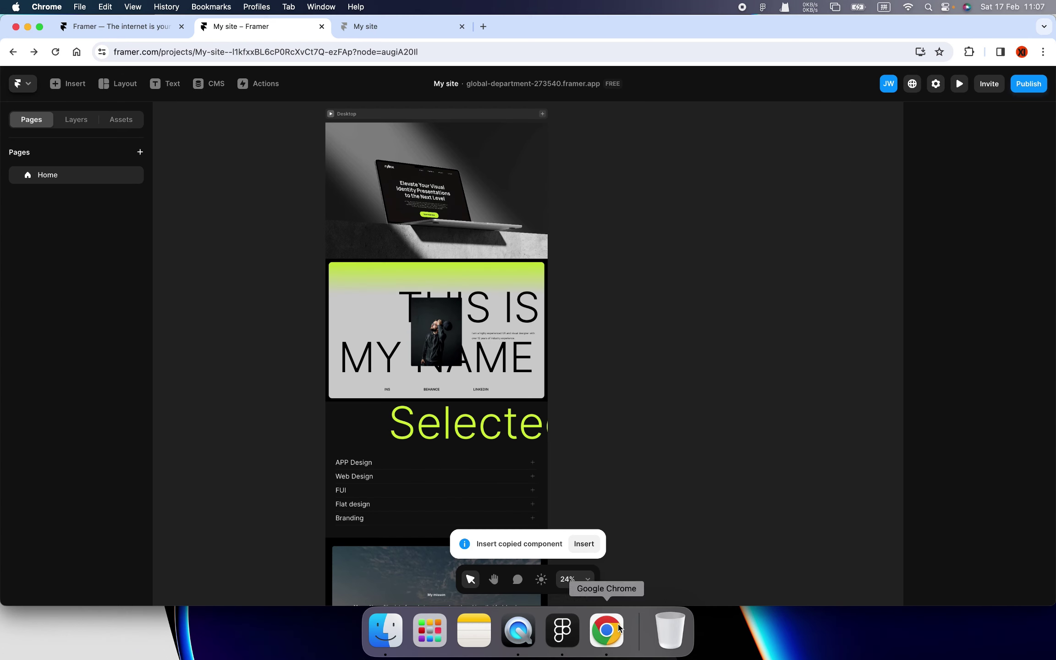
scroll(477, 179, up, 5)
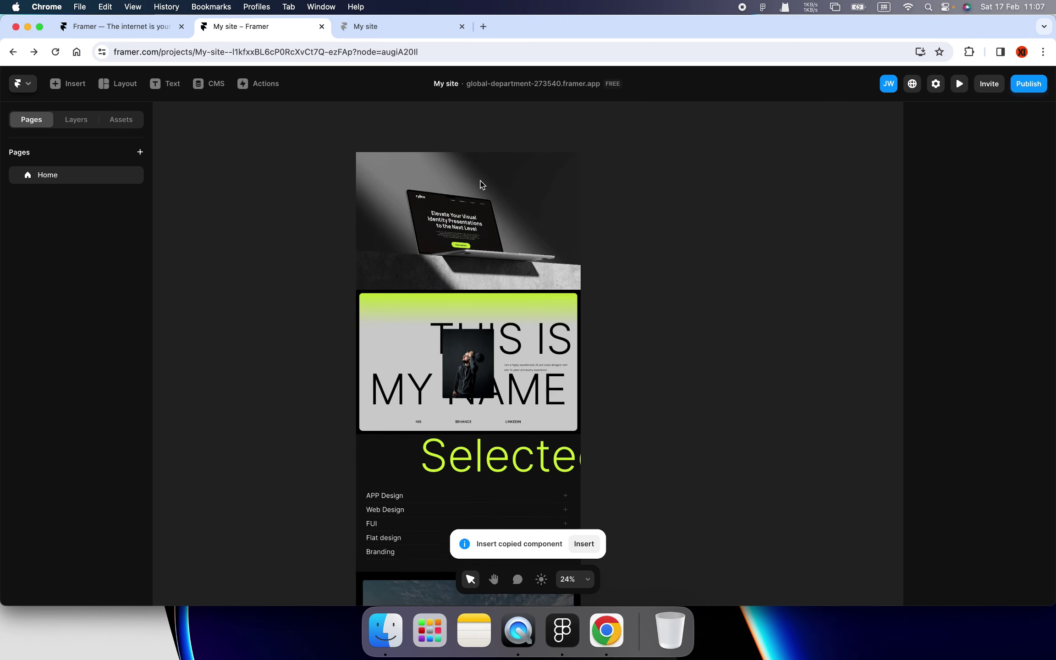
click(504, 226)
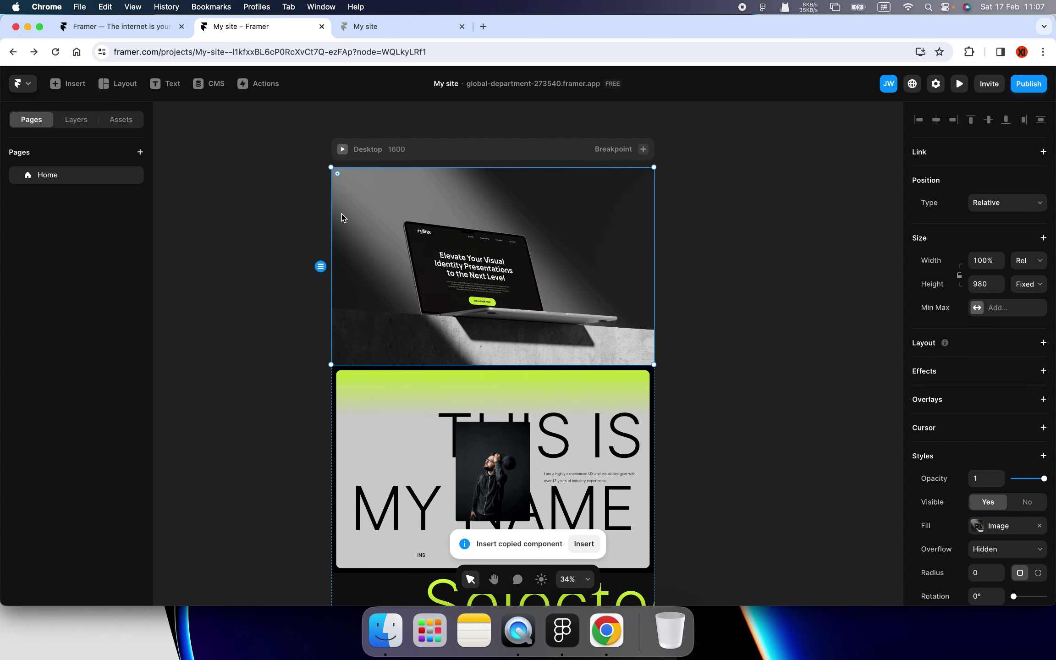